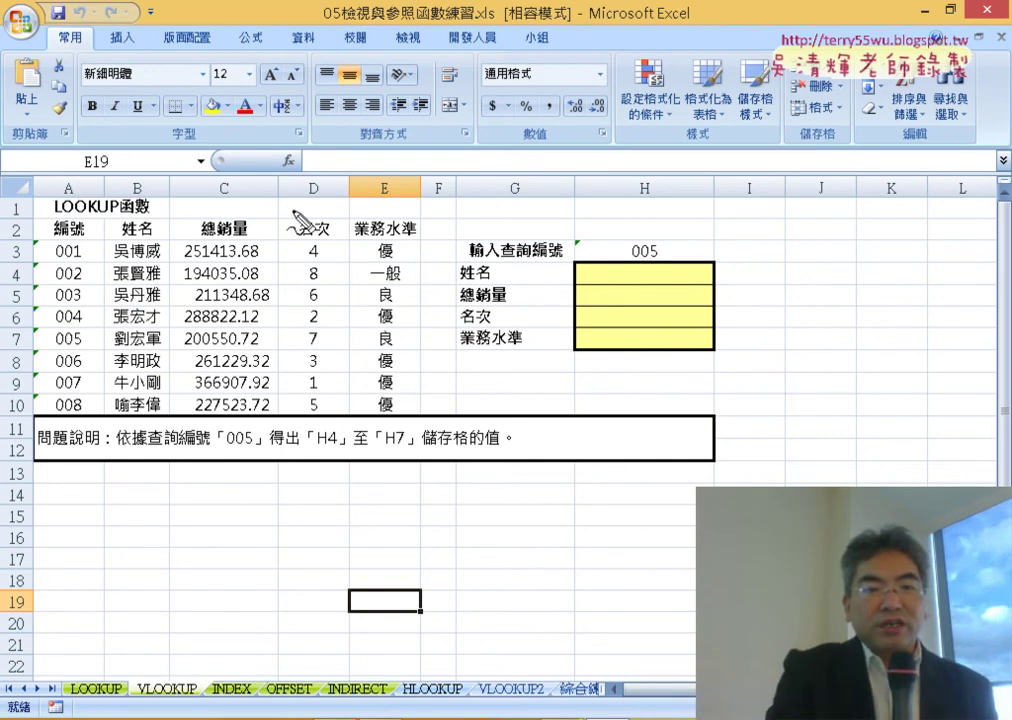
Annotate the sheet: data/lookup divider, ID 005 record, H4:H7 result cells, ID header, then clear annotations.
left_click_drag(430, 145, 462, 488)
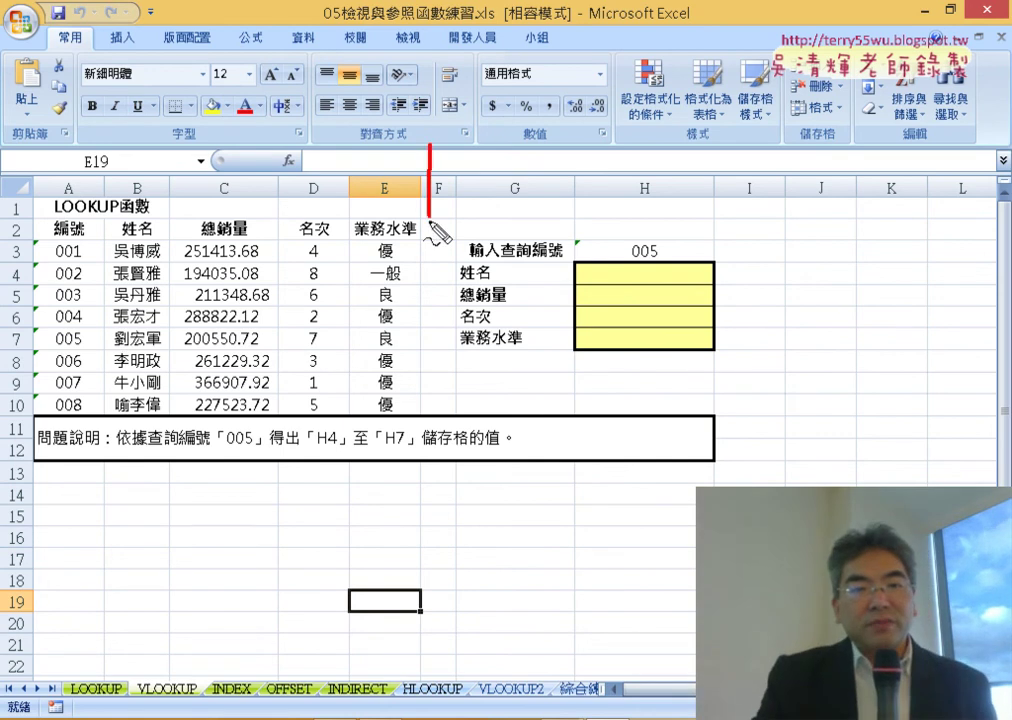
mouse_move(418, 182)
left_mouse_down()
mouse_move(278, 177)
mouse_move(310, 190)
left_mouse_up()
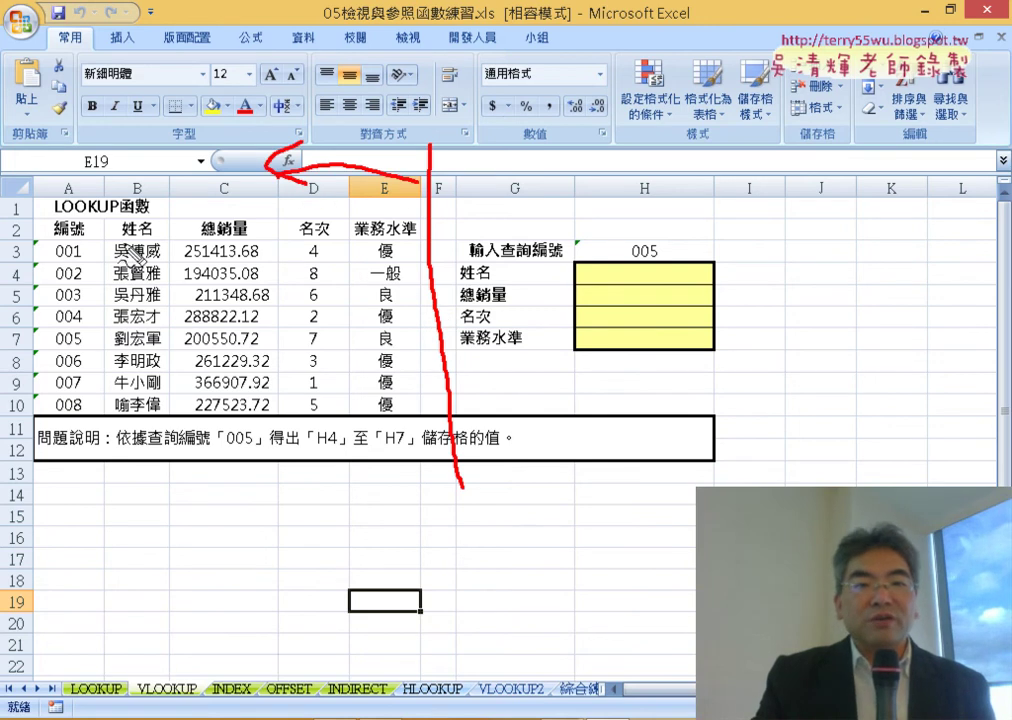
mouse_move(440, 180)
left_mouse_down()
mouse_move(590, 179)
mouse_move(566, 226)
left_mouse_up()
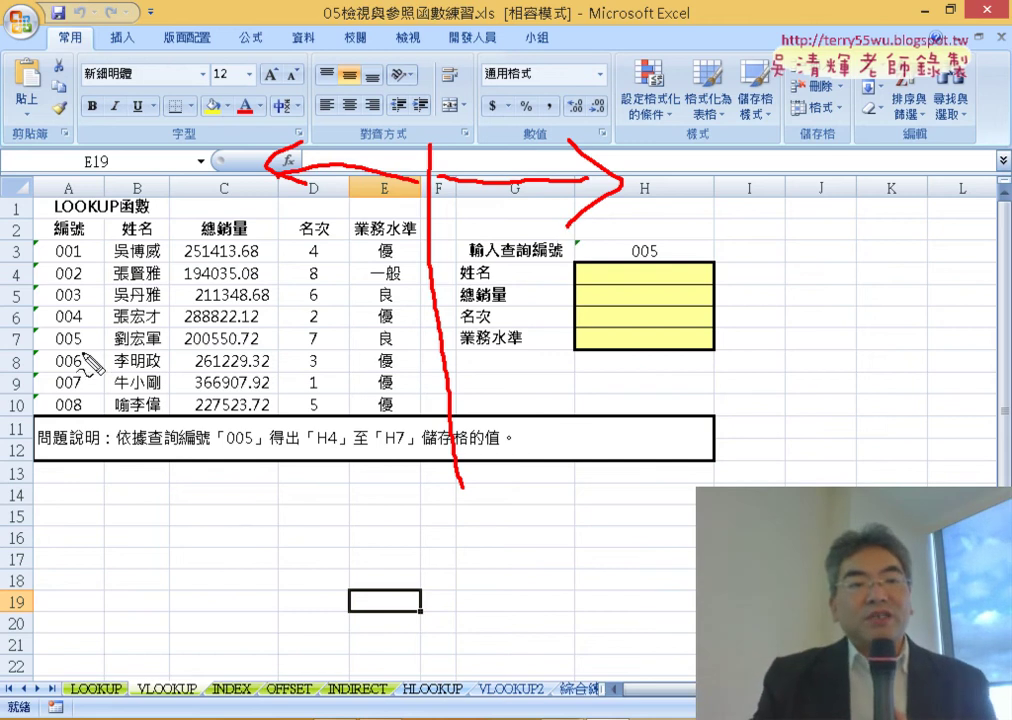
mouse_move(86, 328)
left_mouse_down()
mouse_move(406, 362)
mouse_move(120, 356)
left_mouse_up()
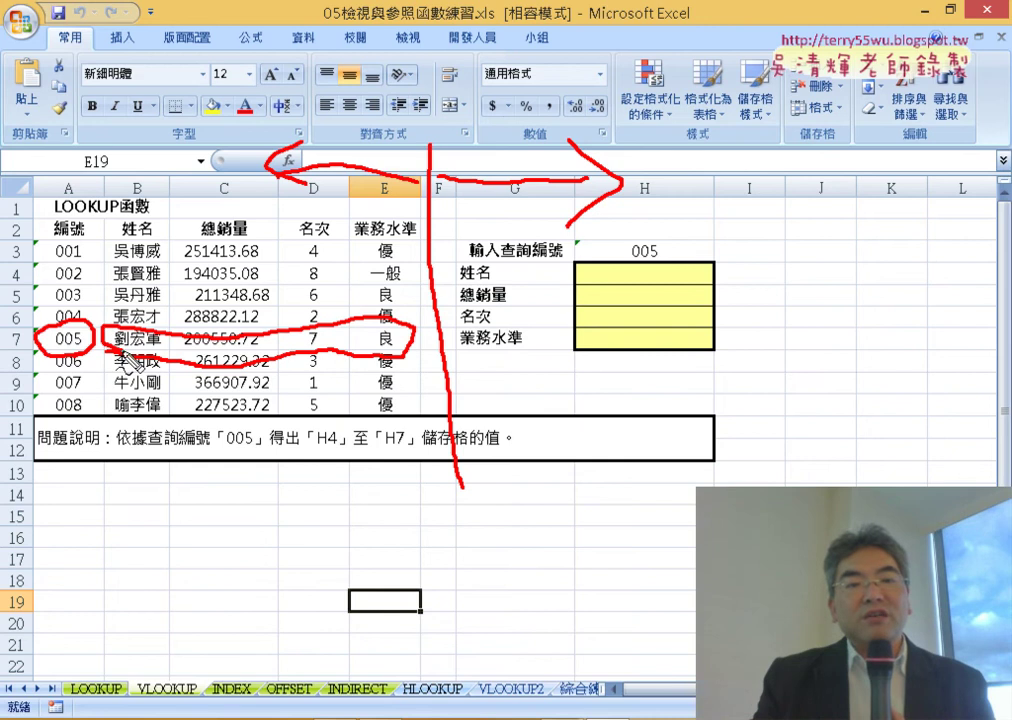
mouse_move(654, 264)
left_mouse_down()
mouse_move(654, 335)
mouse_move(703, 302)
left_mouse_up()
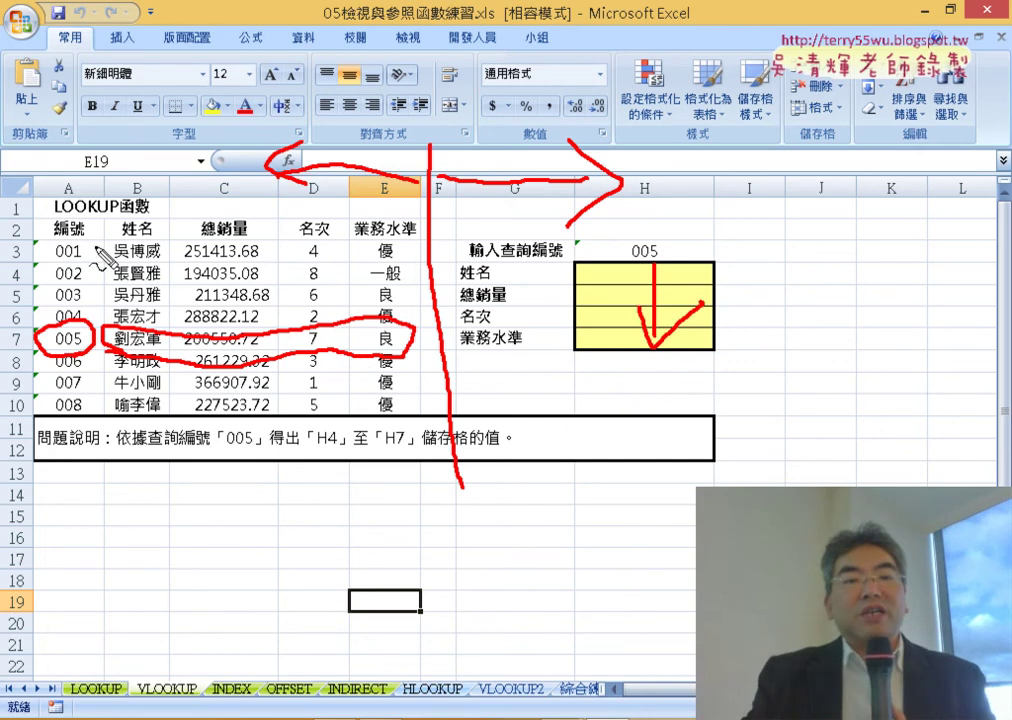
mouse_move(95, 212)
left_mouse_down()
mouse_move(50, 203)
mouse_move(105, 200)
mouse_move(85, 250)
left_mouse_up()
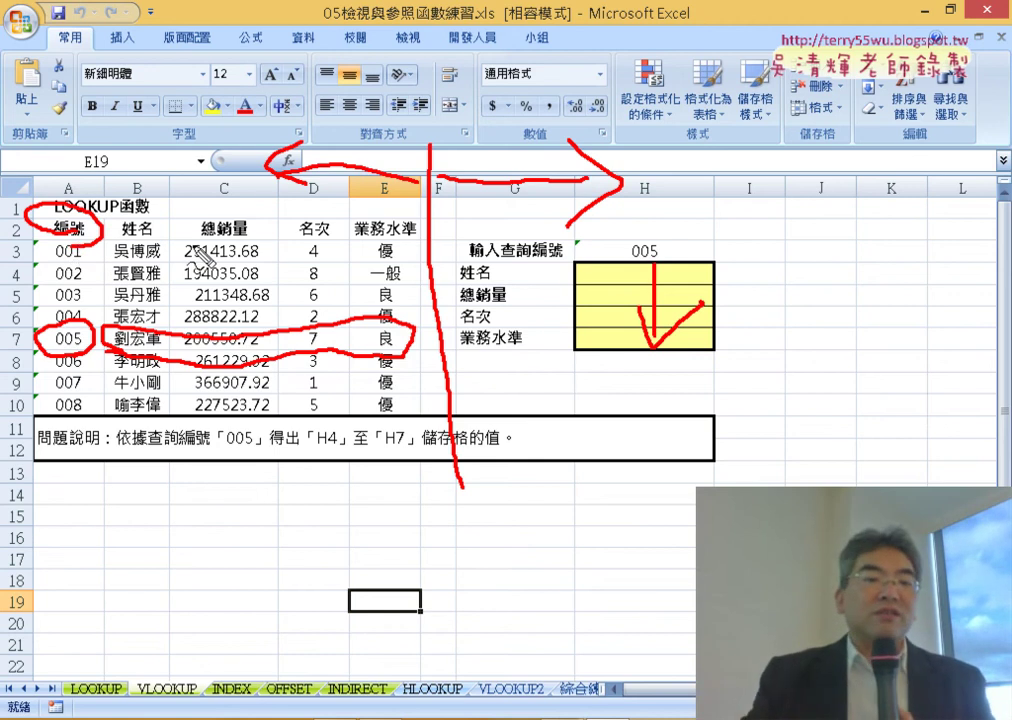
key("Escape")
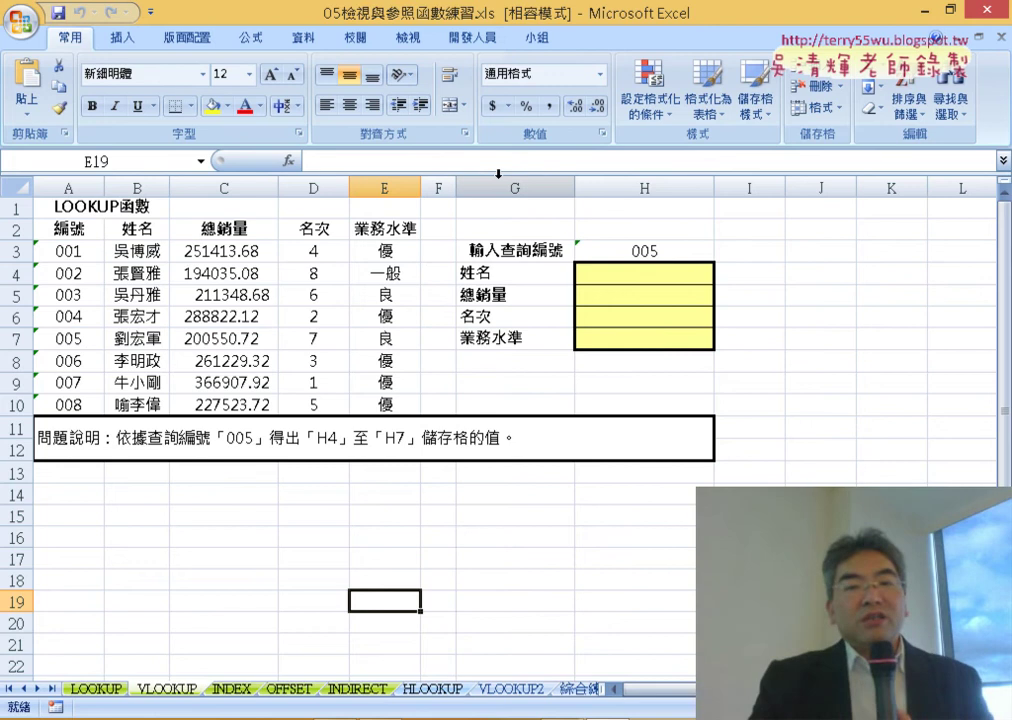
Insert VLOOKUP from the 檢視與參照 category into H4 and move its arguments dialog aside.
left_click(643, 274)
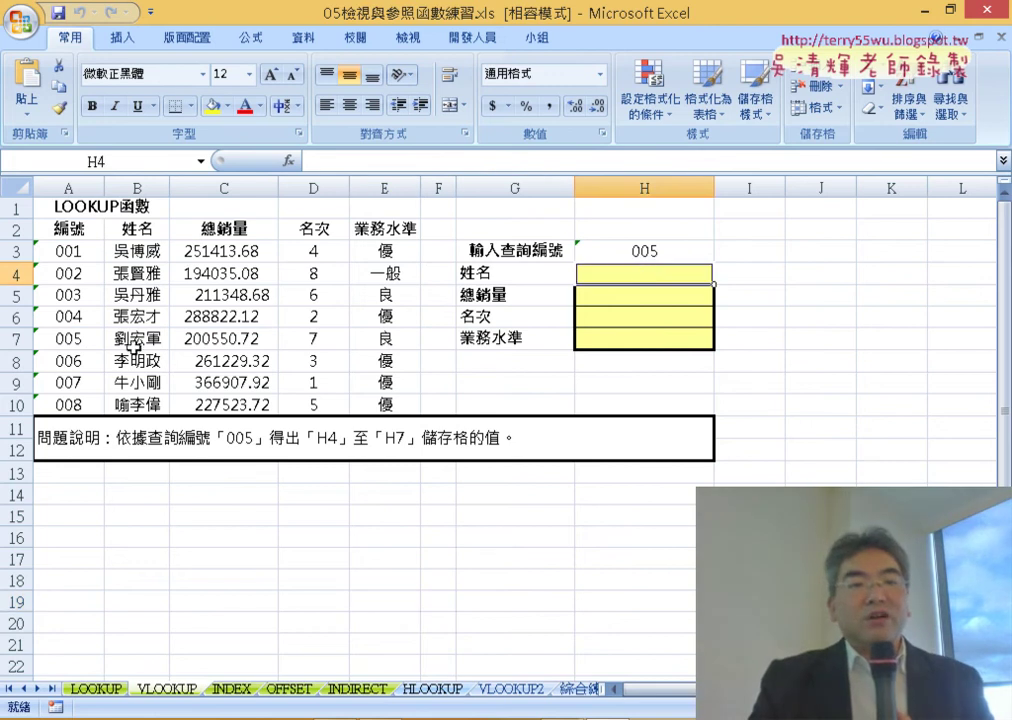
left_click(288, 160)
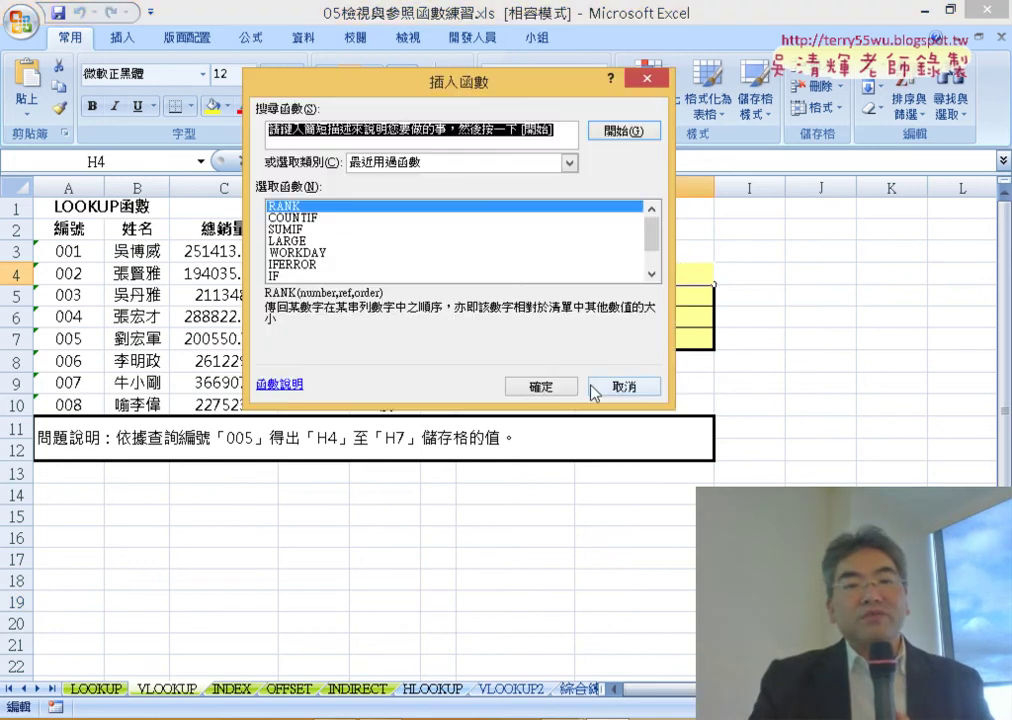
left_click(534, 164)
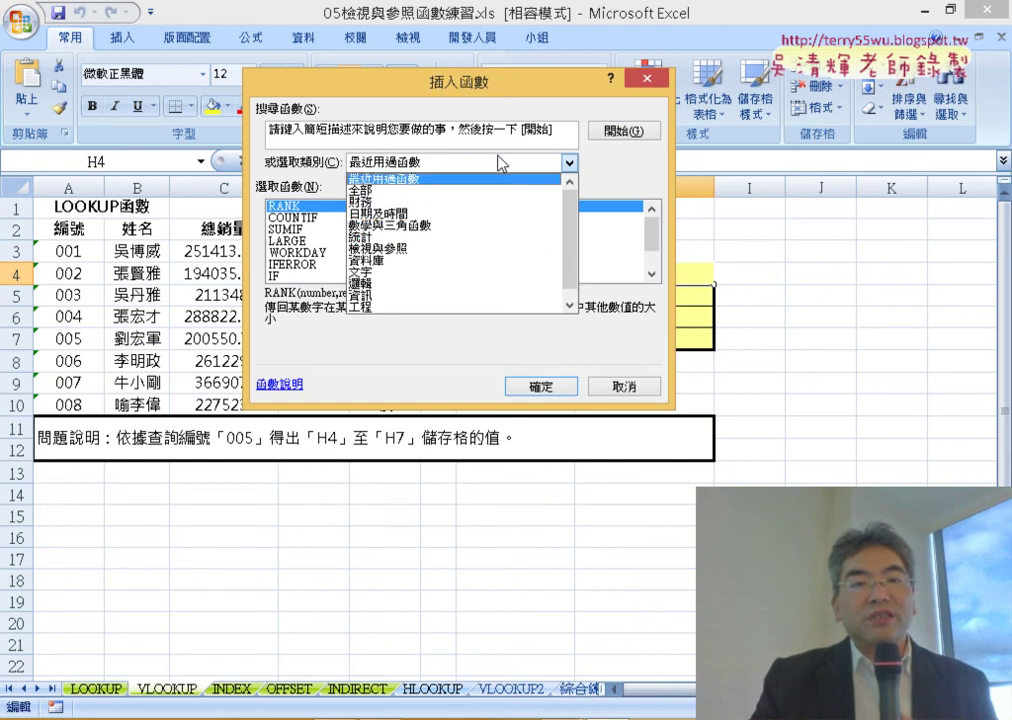
left_click(510, 248)
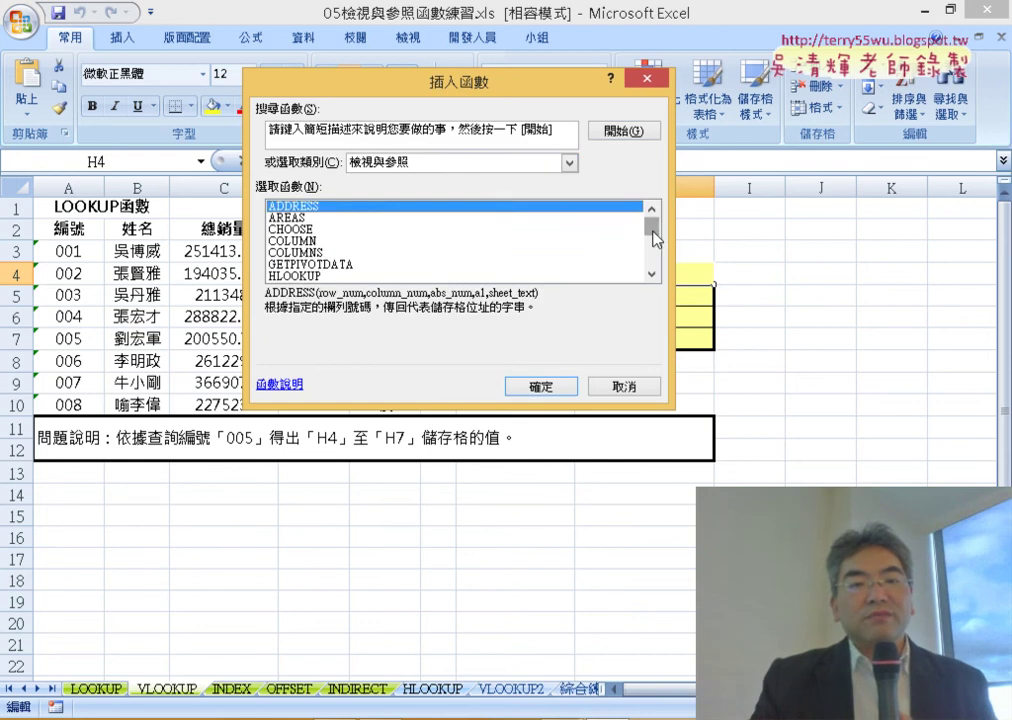
left_click_drag(652, 230, 652, 262)
double_click(381, 274)
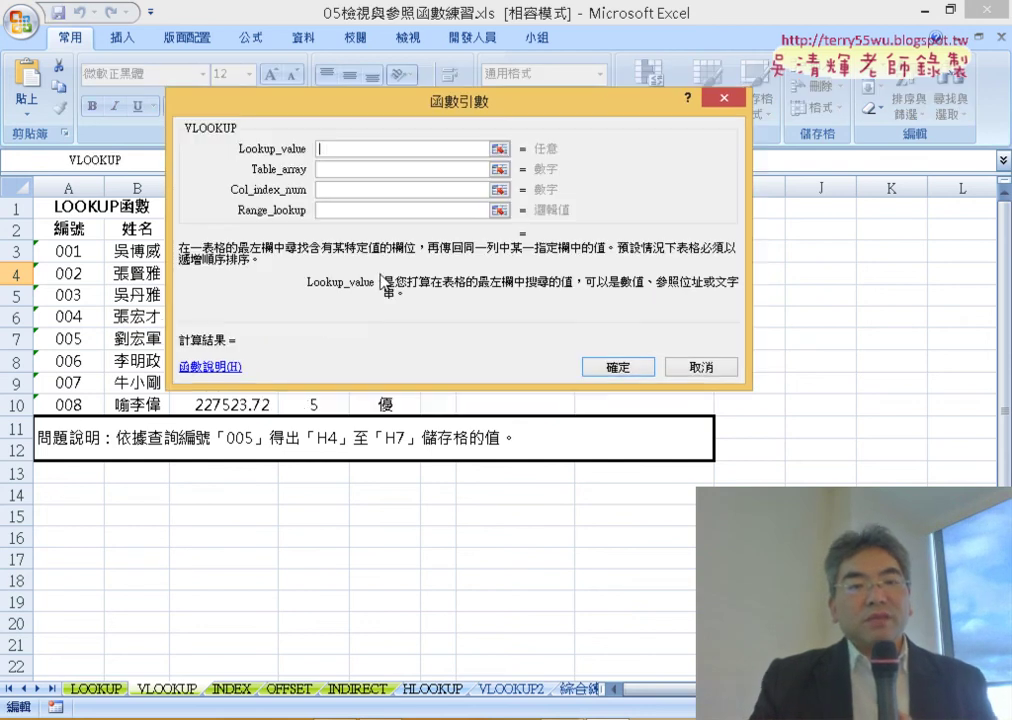
left_click_drag(400, 119, 525, 365)
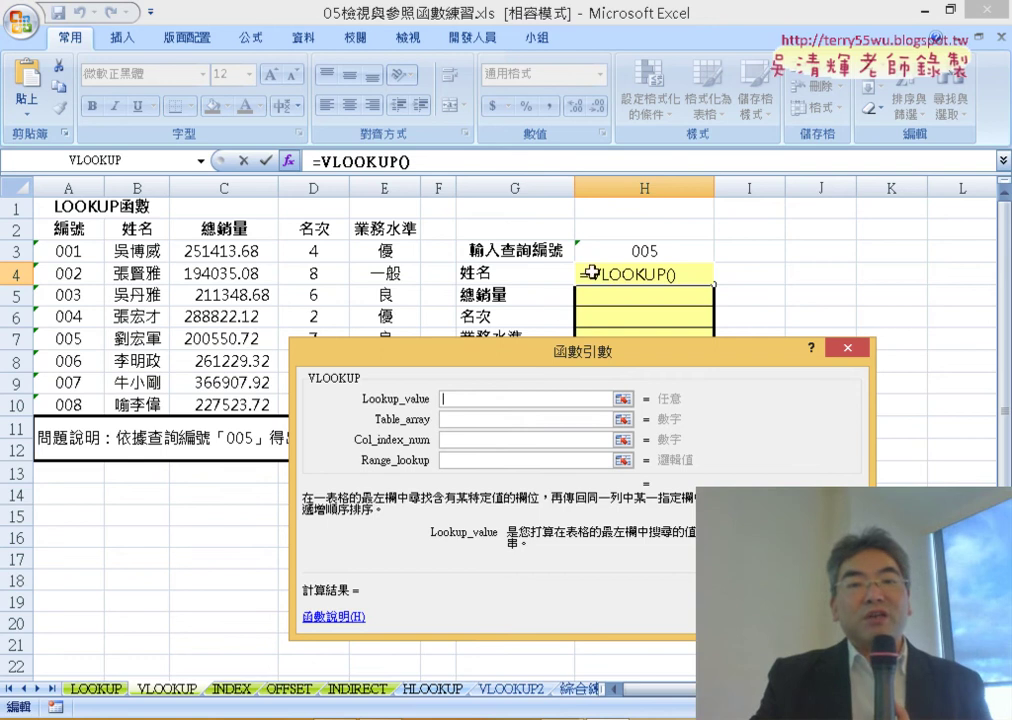
Set VLOOKUP's lookup value to H3 and its table array to A3:E10.
left_click(649, 255)
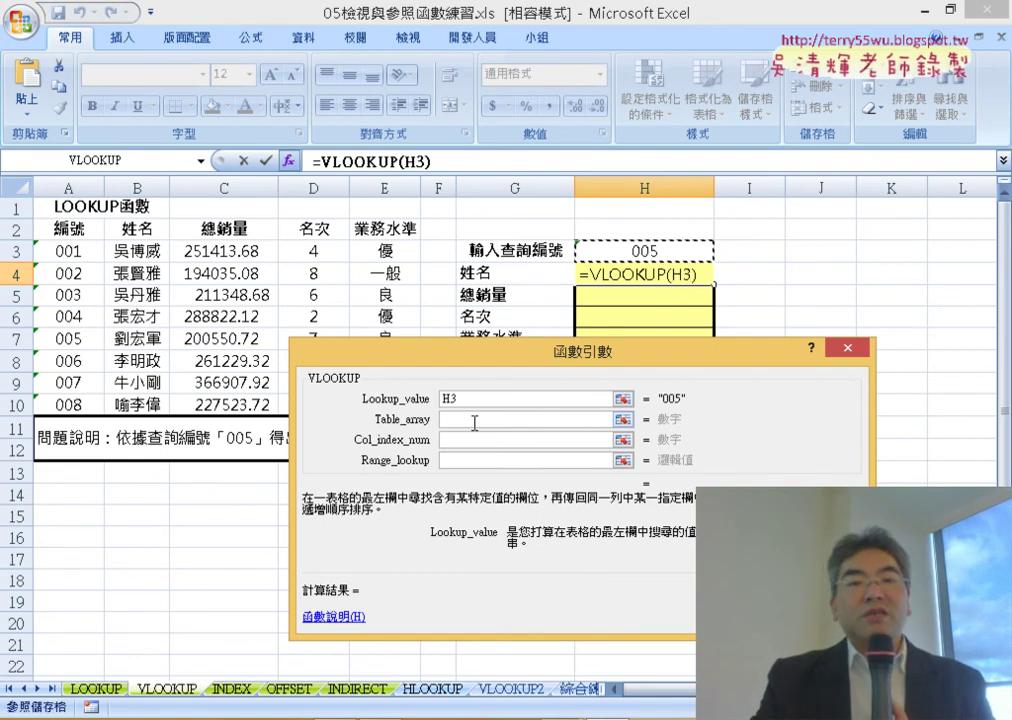
left_click(493, 421)
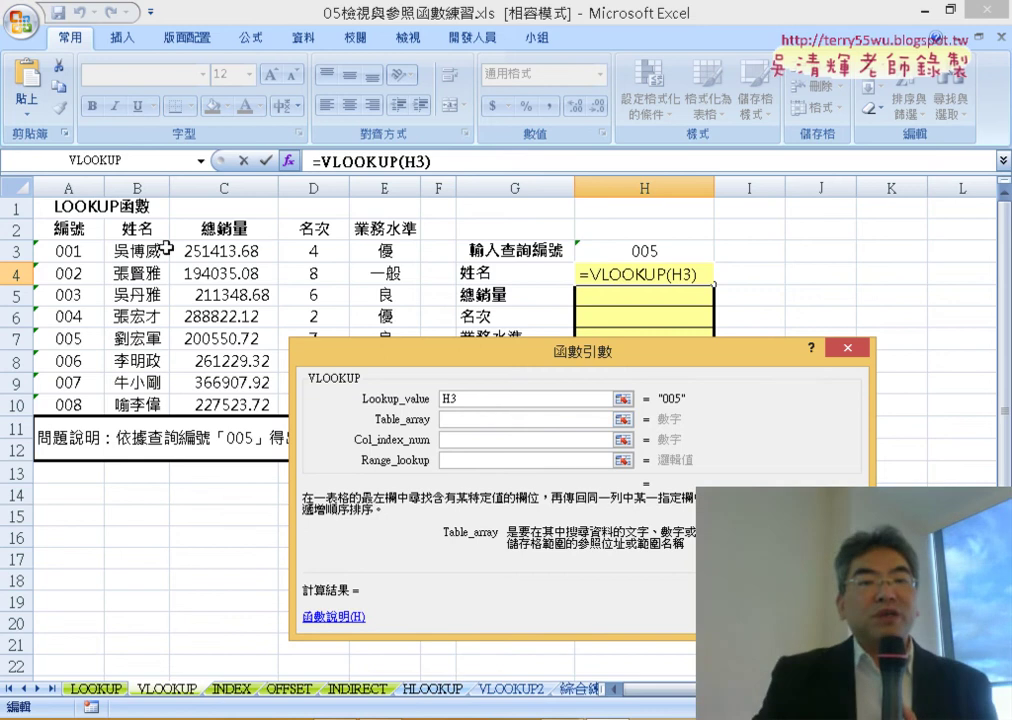
left_click_drag(72, 254, 363, 410)
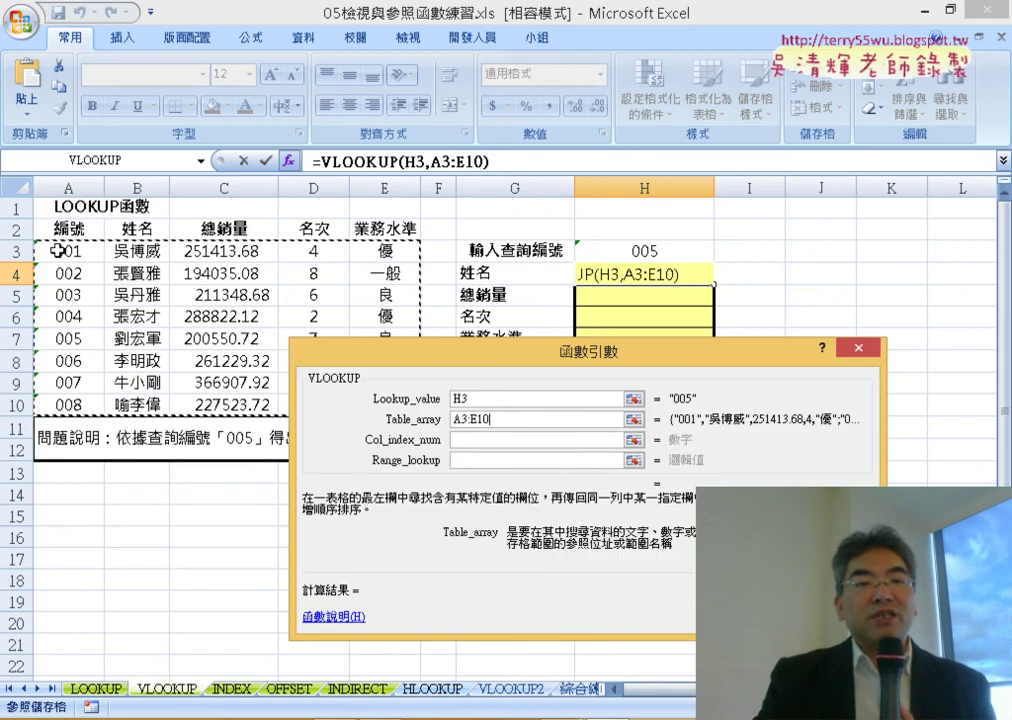
mouse_move(432, 360)
left_mouse_down()
mouse_move(582, 483)
mouse_move(328, 222)
mouse_move(316, 222)
left_mouse_up()
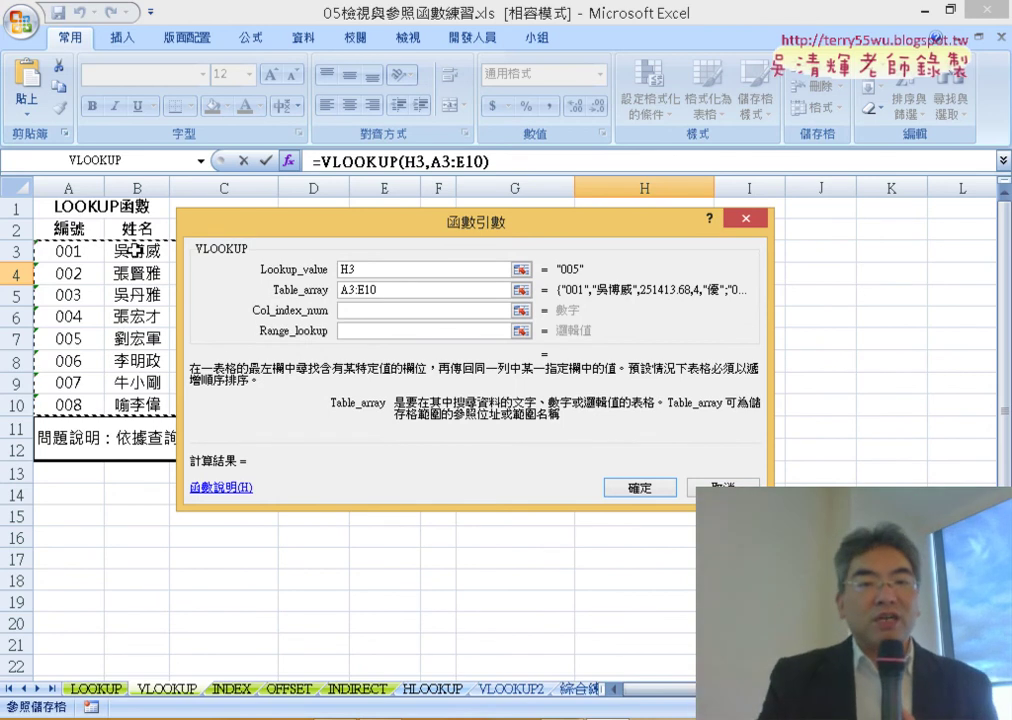
left_click_drag(394, 231, 412, 381)
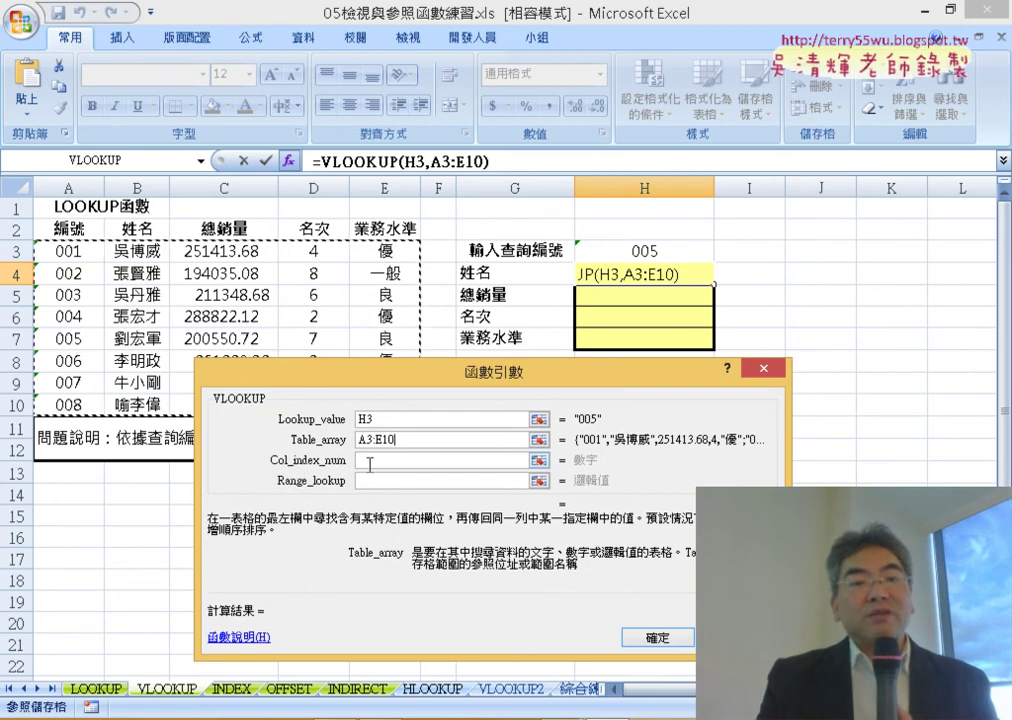
left_click(371, 462)
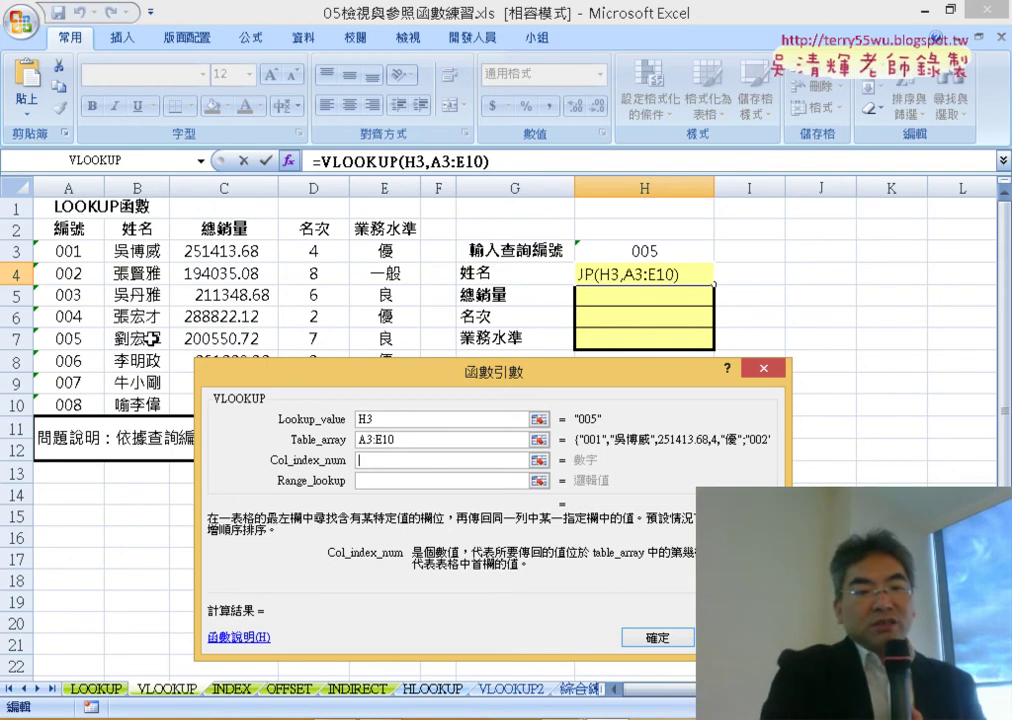
Enter column index 2 and match type 0, completing =VLOOKUP(H3,A3:E10,2,0) in H4.
type("2")
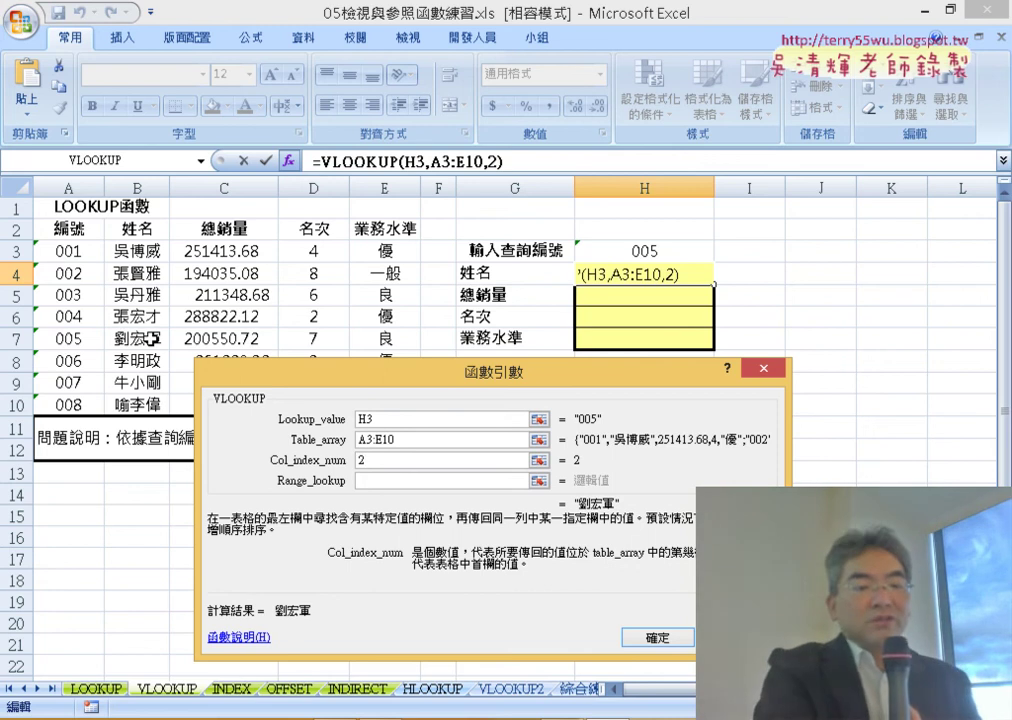
key("Tab")
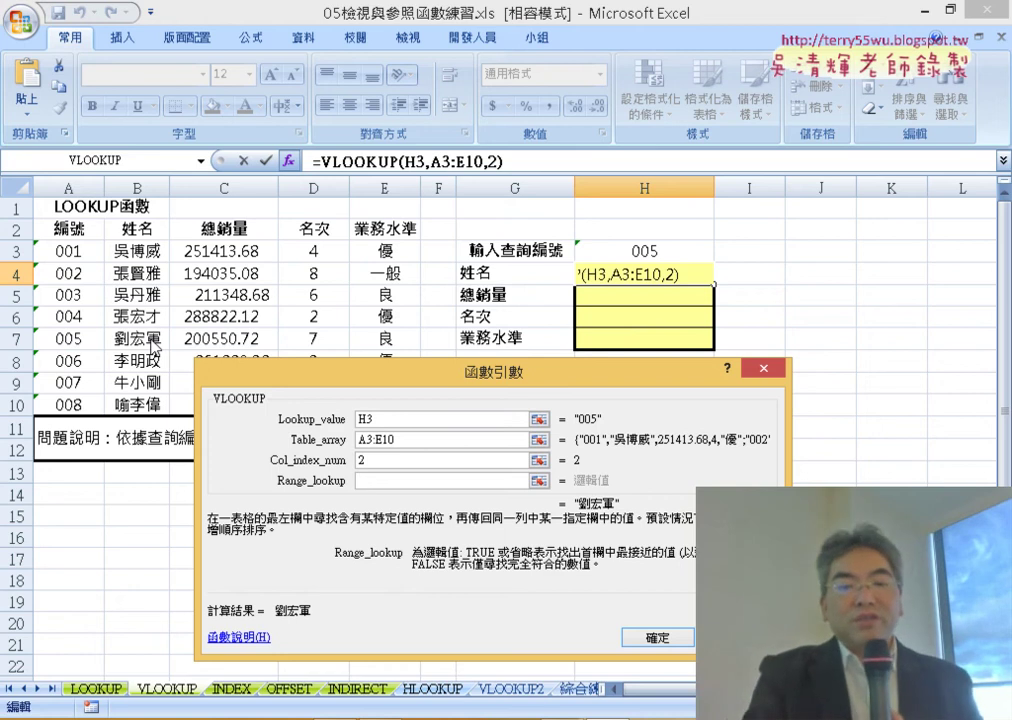
type("0")
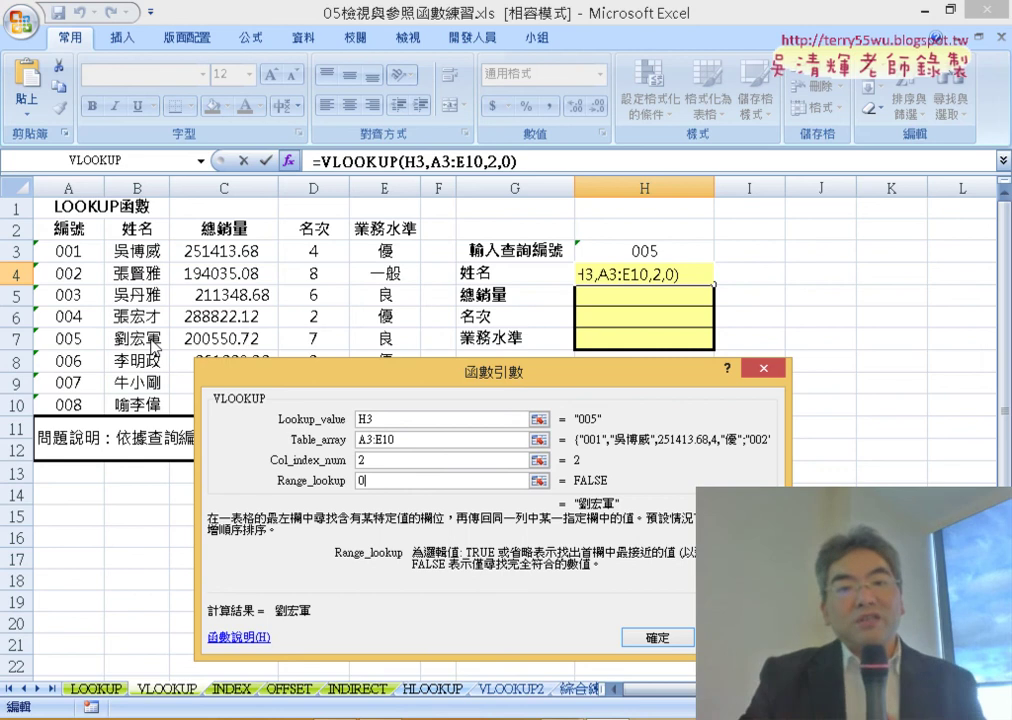
left_click(408, 440)
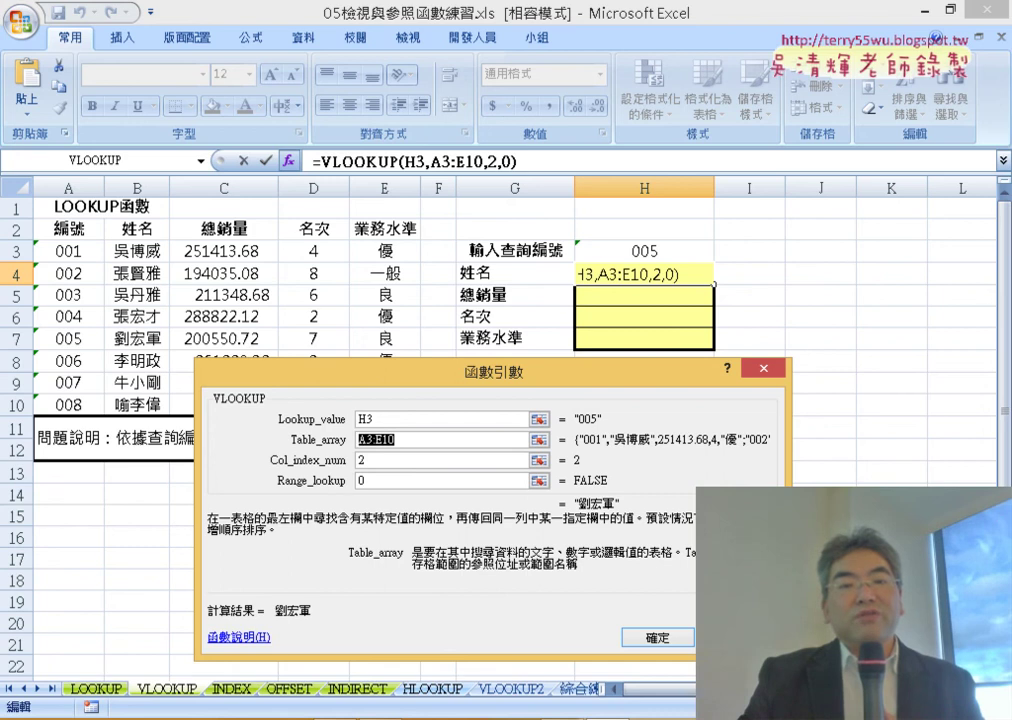
key("Return")
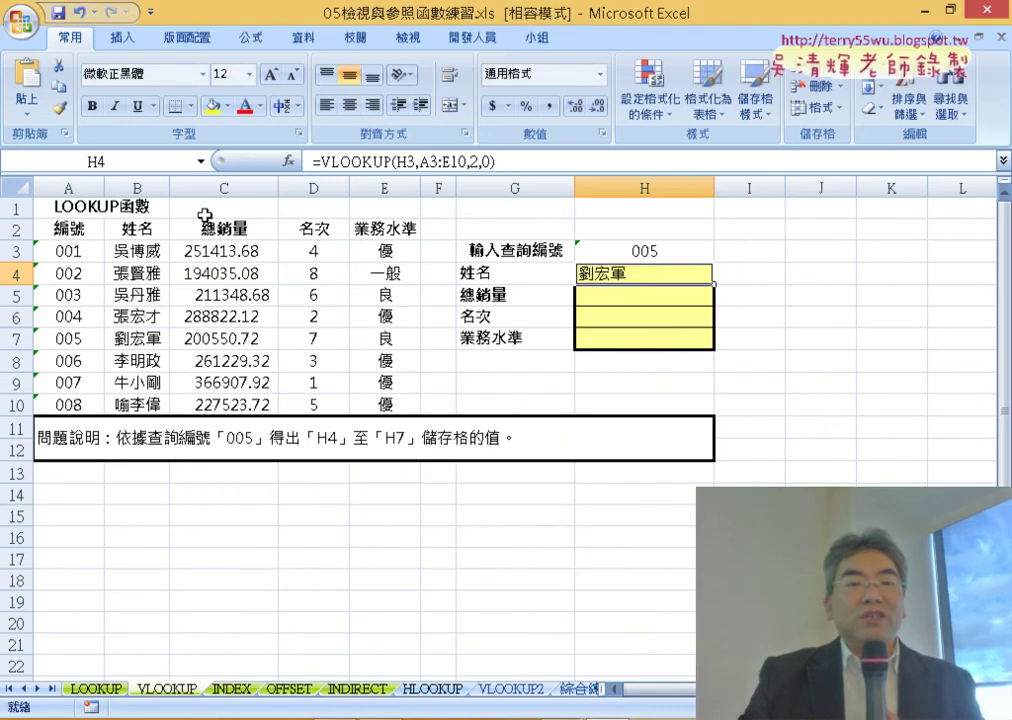
Name the range A3:E10 'LOOKUP' through the Name Box.
left_click_drag(78, 252, 409, 396)
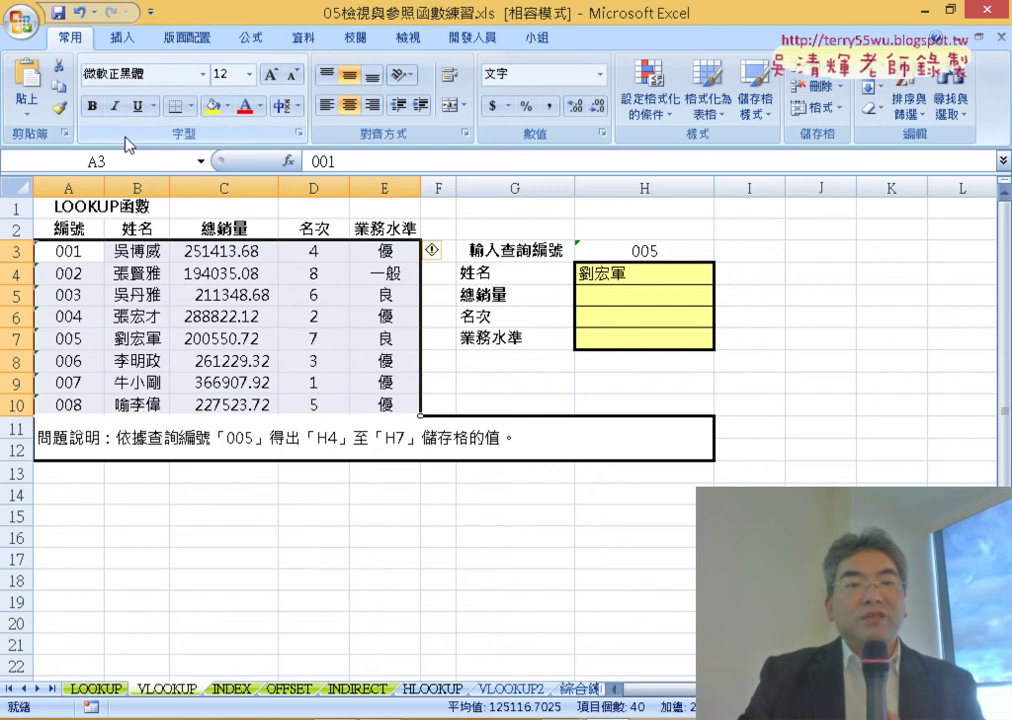
left_click(168, 162)
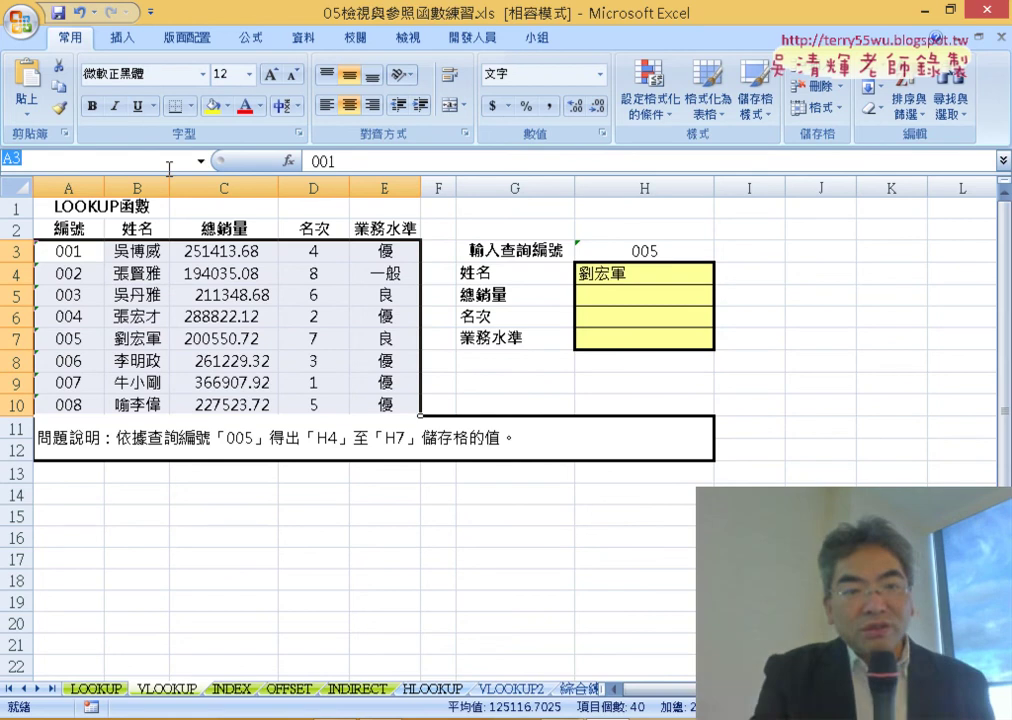
type("L")
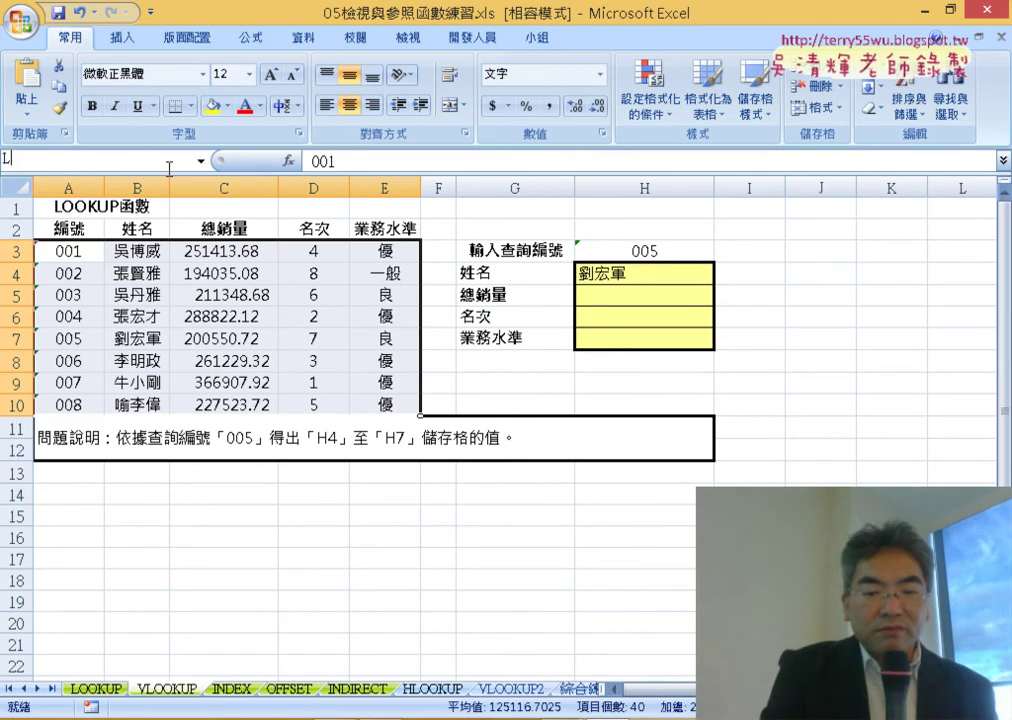
type("OOKUP")
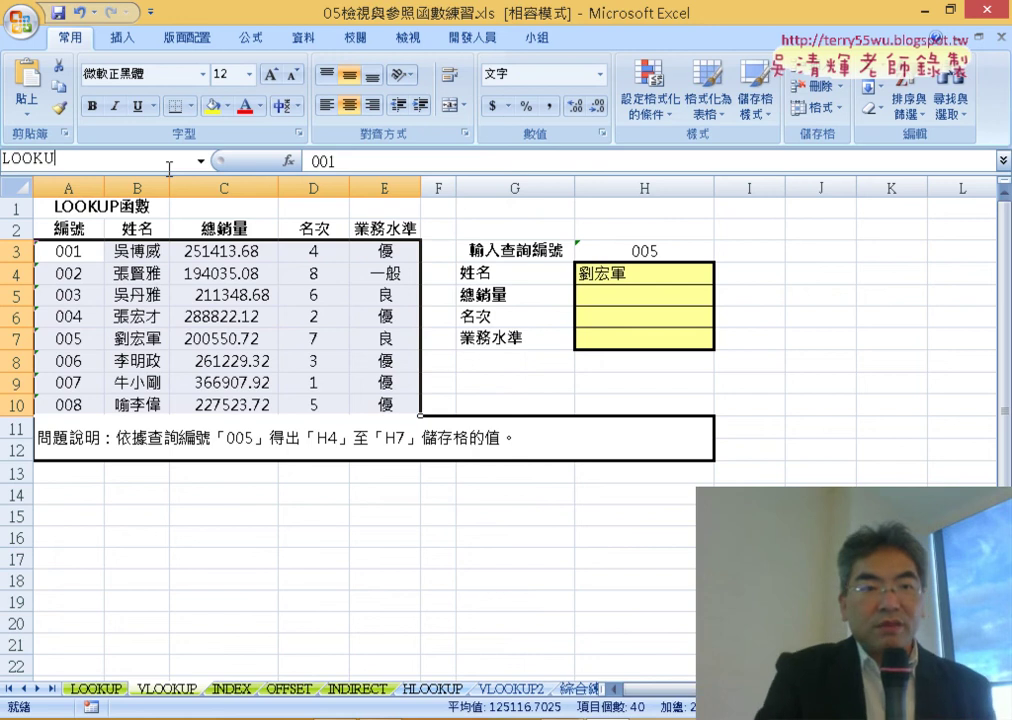
key("Return")
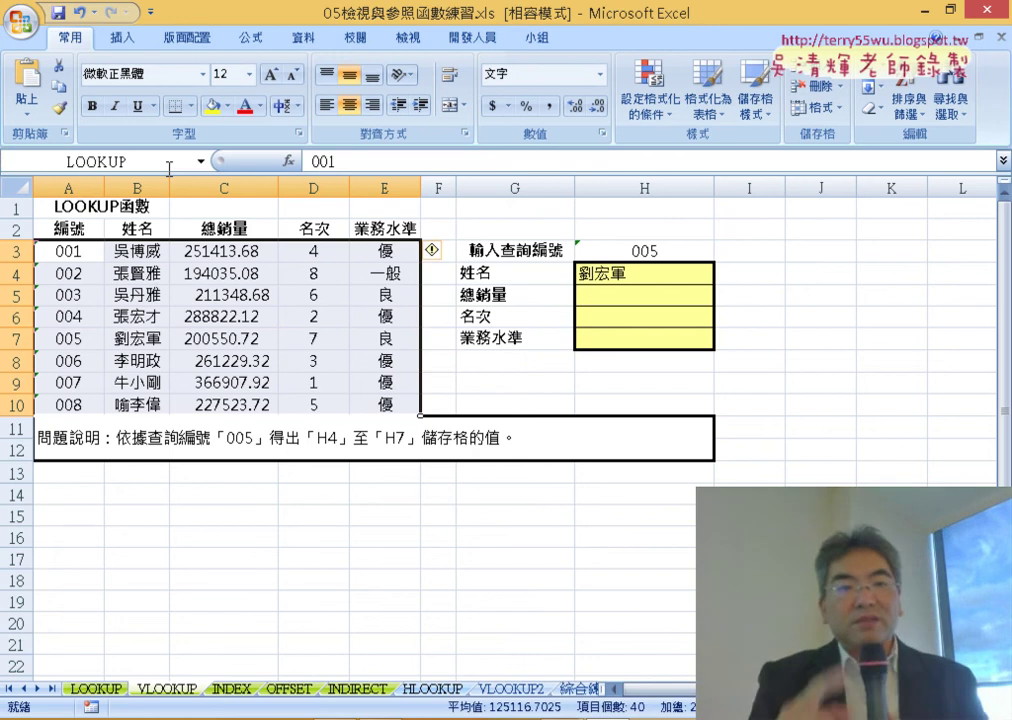
left_click(605, 275)
Replace H4's table range A3:E10 with the LOOKUP name, giving =VLOOKUP(H3,LOOKUP,2,0).
left_click(375, 160)
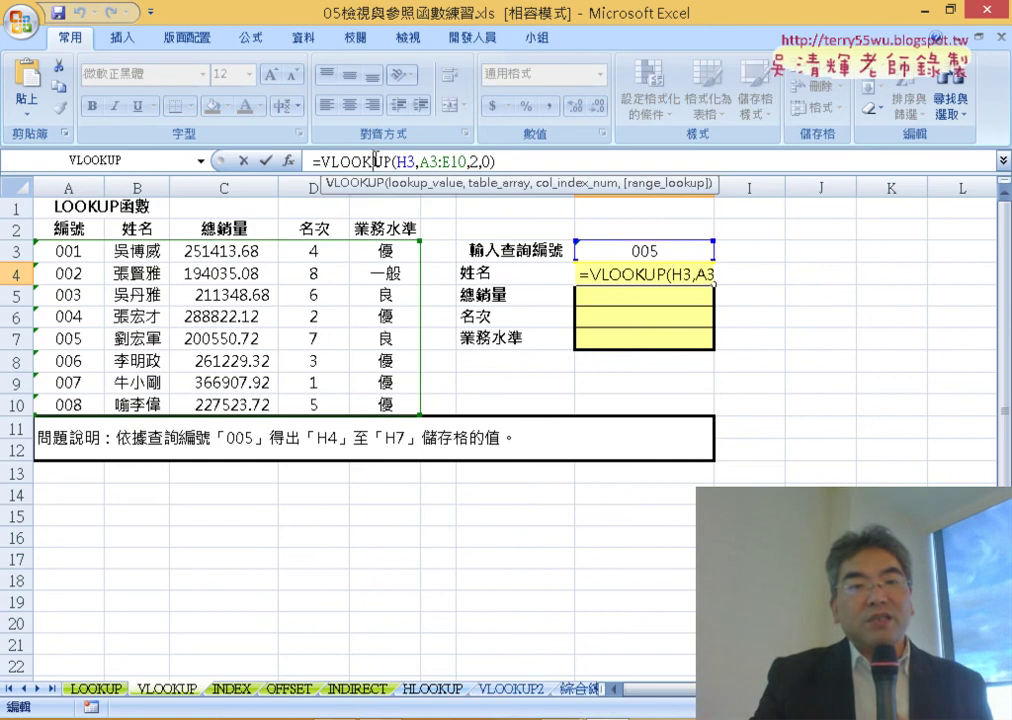
left_click(291, 160)
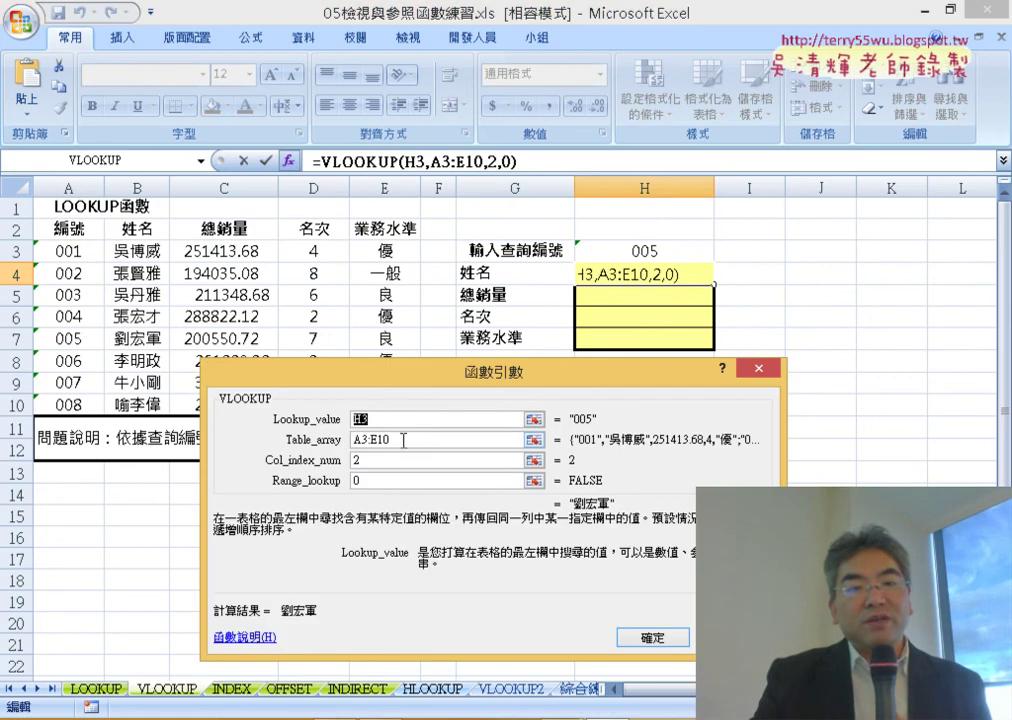
left_click_drag(403, 440, 352, 437)
key("Delete")
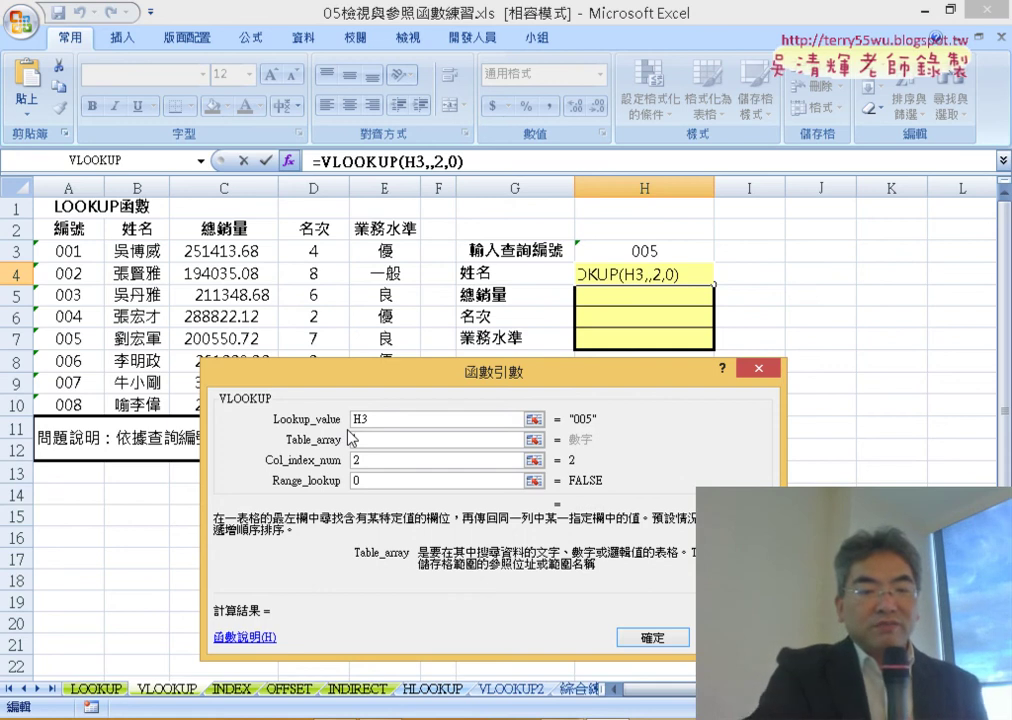
key("F3")
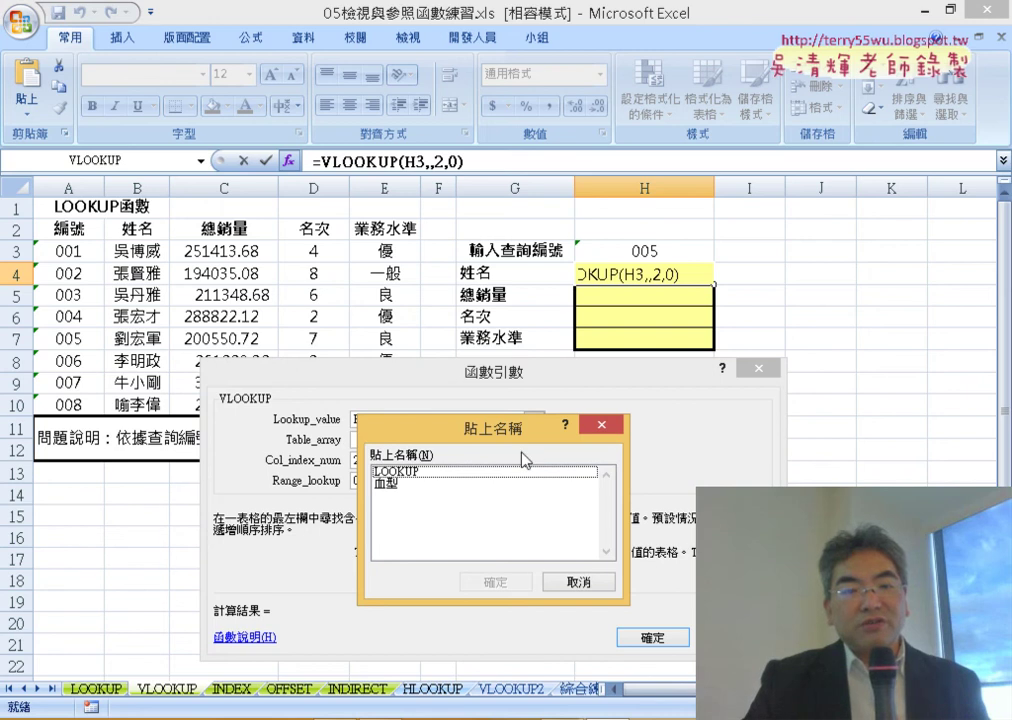
double_click(442, 474)
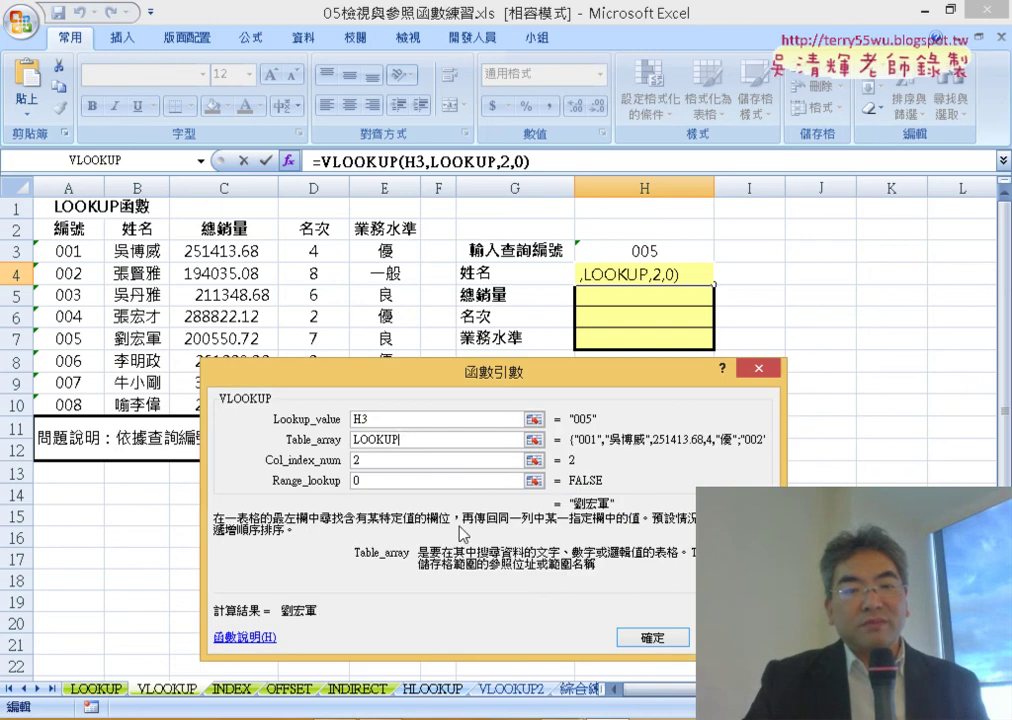
left_click(645, 641)
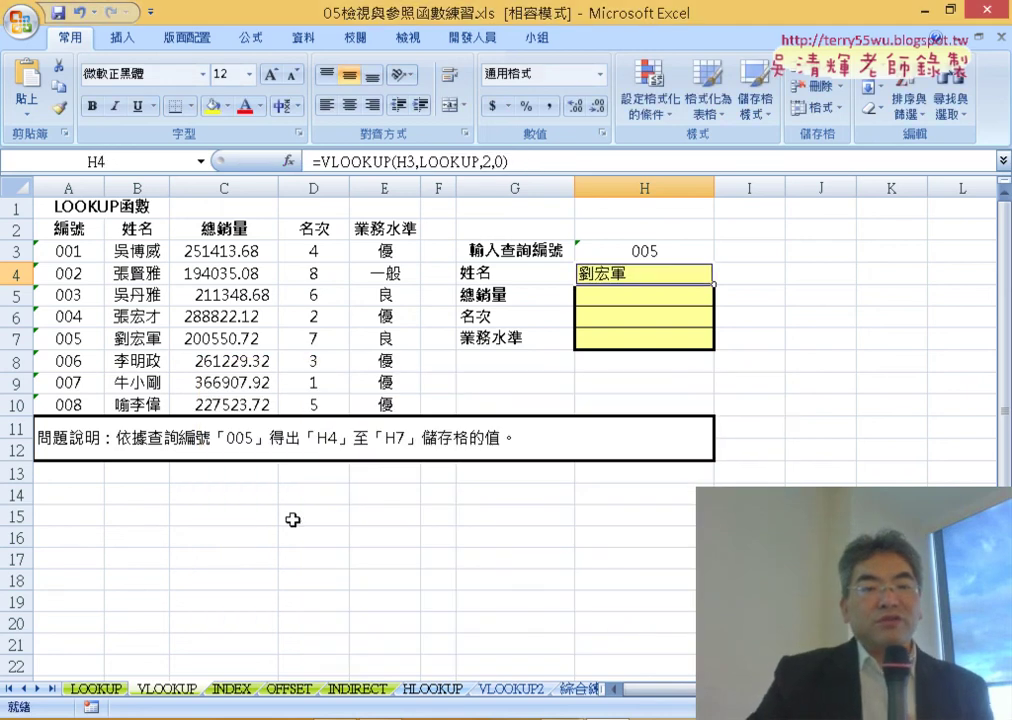
Delete rows 11–12 holding the problem description below the data table.
left_click_drag(14, 428, 18, 441)
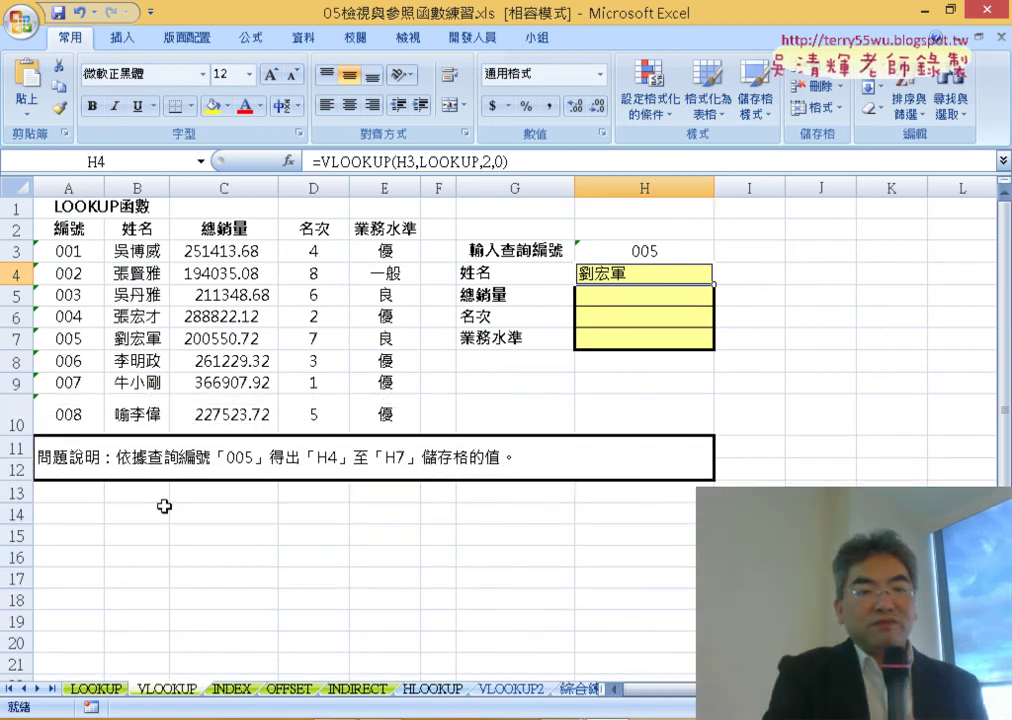
key("ctrl+z")
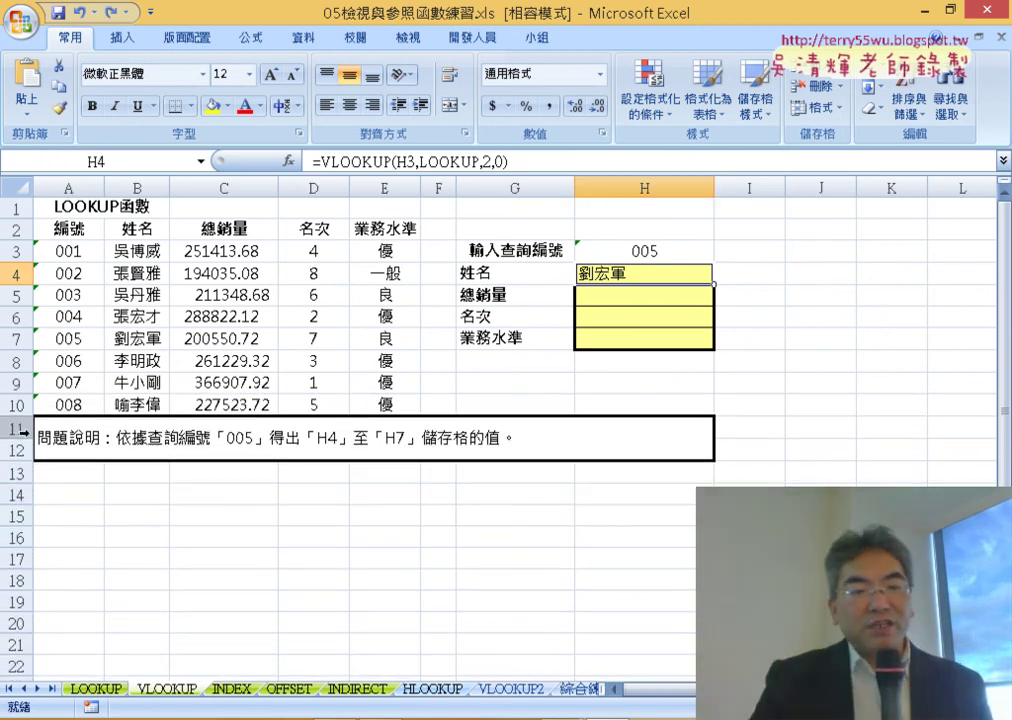
left_click(20, 432)
right_click(226, 449)
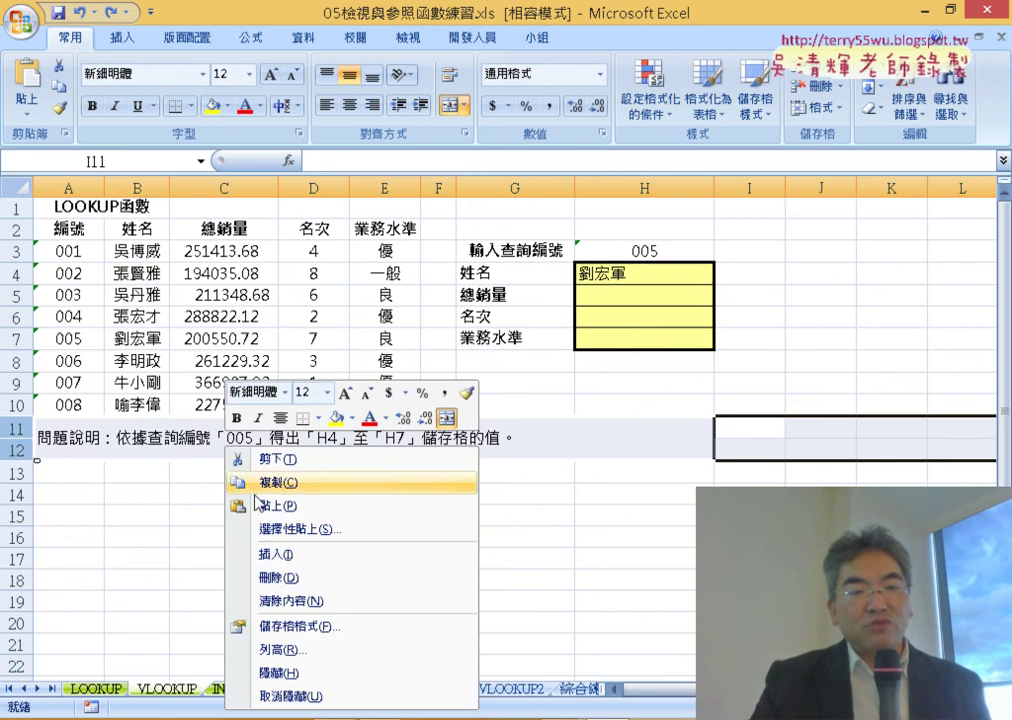
left_click(278, 577)
left_click(68, 425)
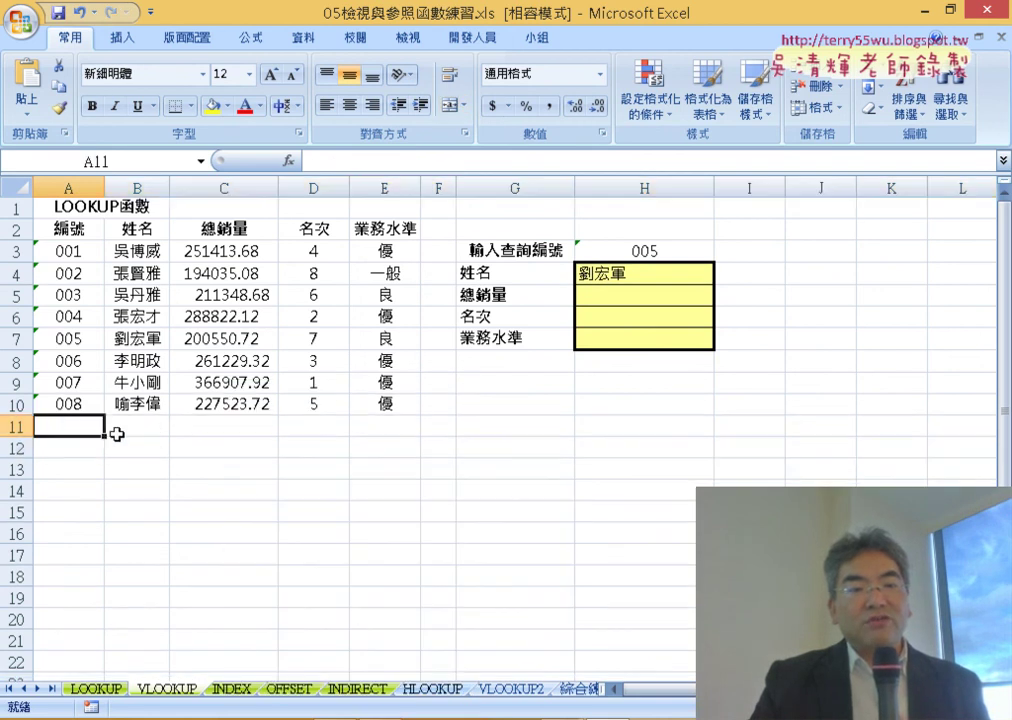
left_click_drag(100, 432, 382, 621)
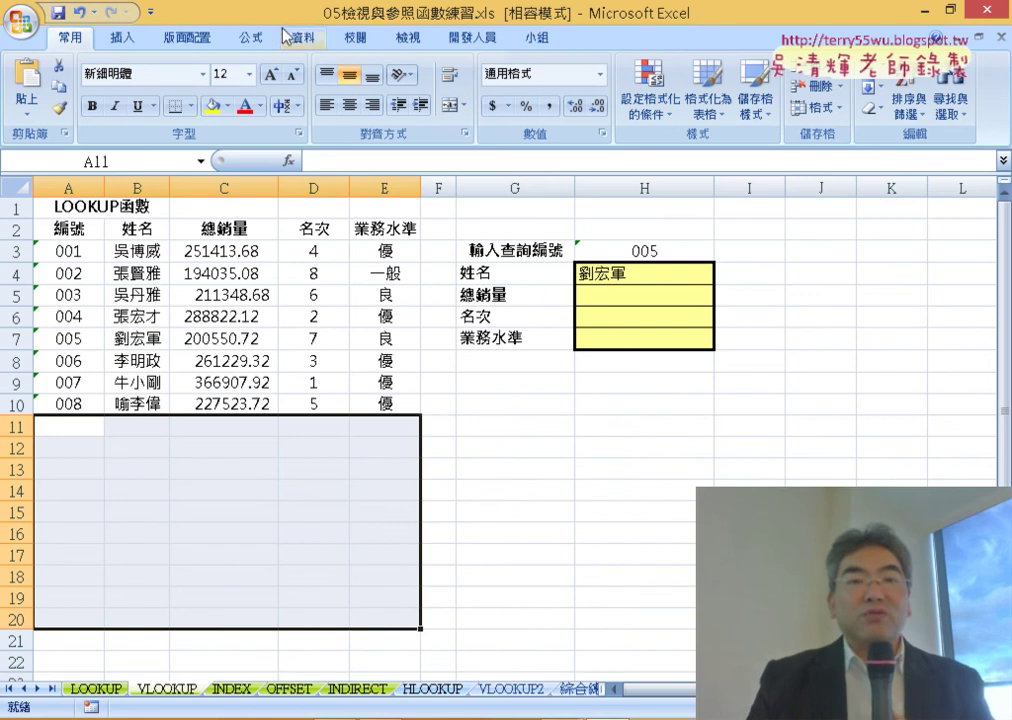
In Name Manager, change LOOKUP to refer to $A$3:$E$10000 and save the change.
left_click(252, 37)
left_click(525, 100)
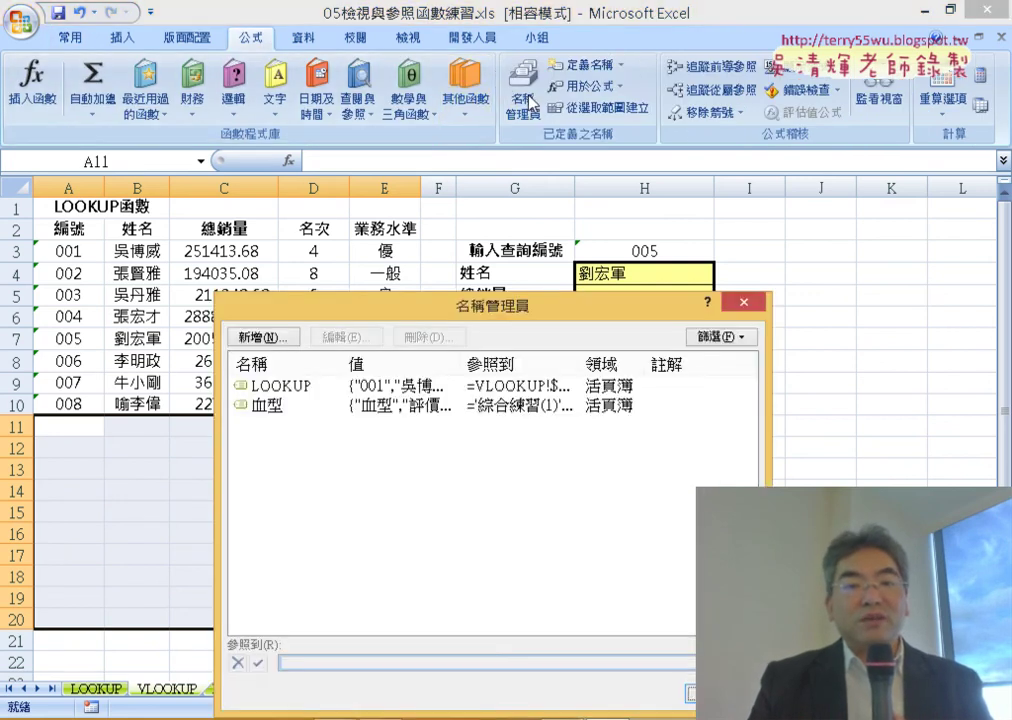
left_click(322, 389)
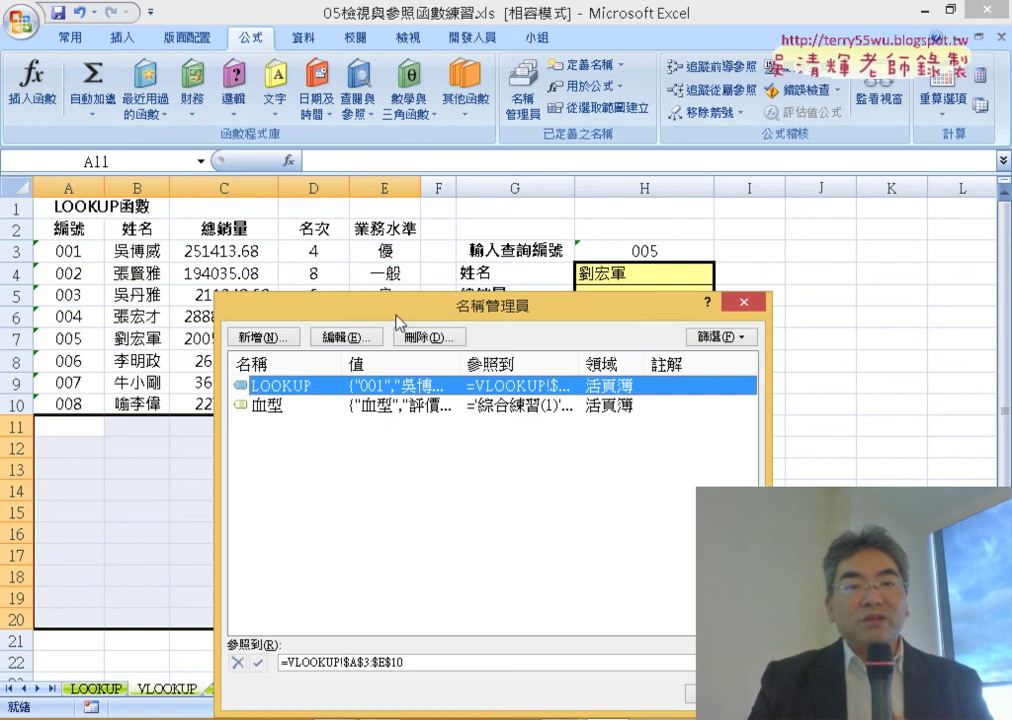
left_click_drag(398, 318, 365, 65)
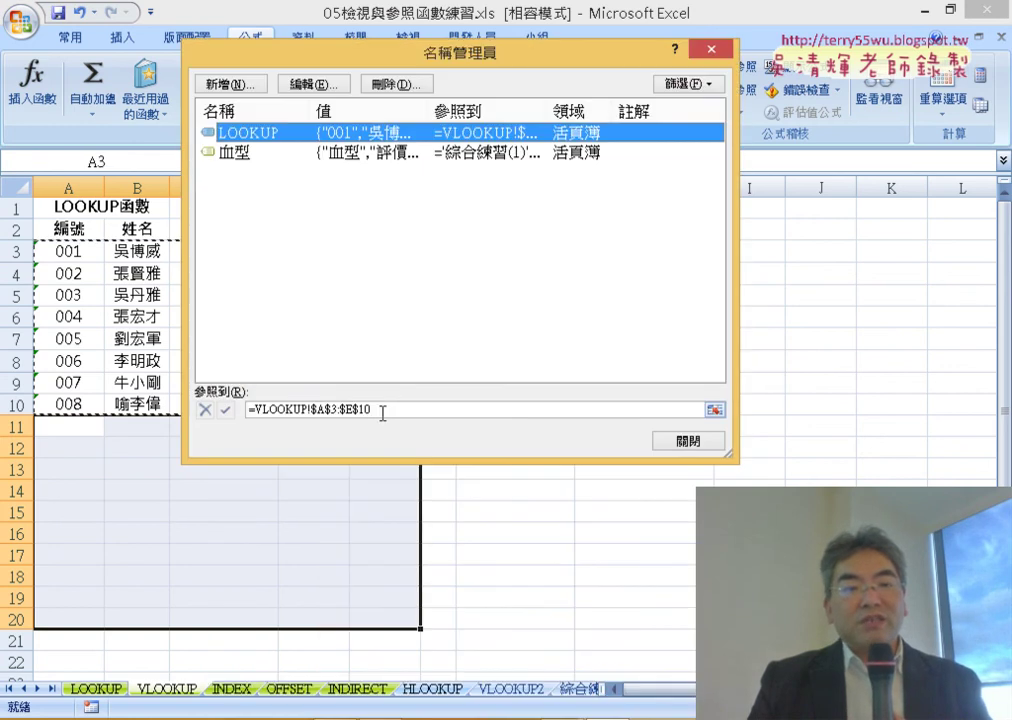
left_click(382, 410)
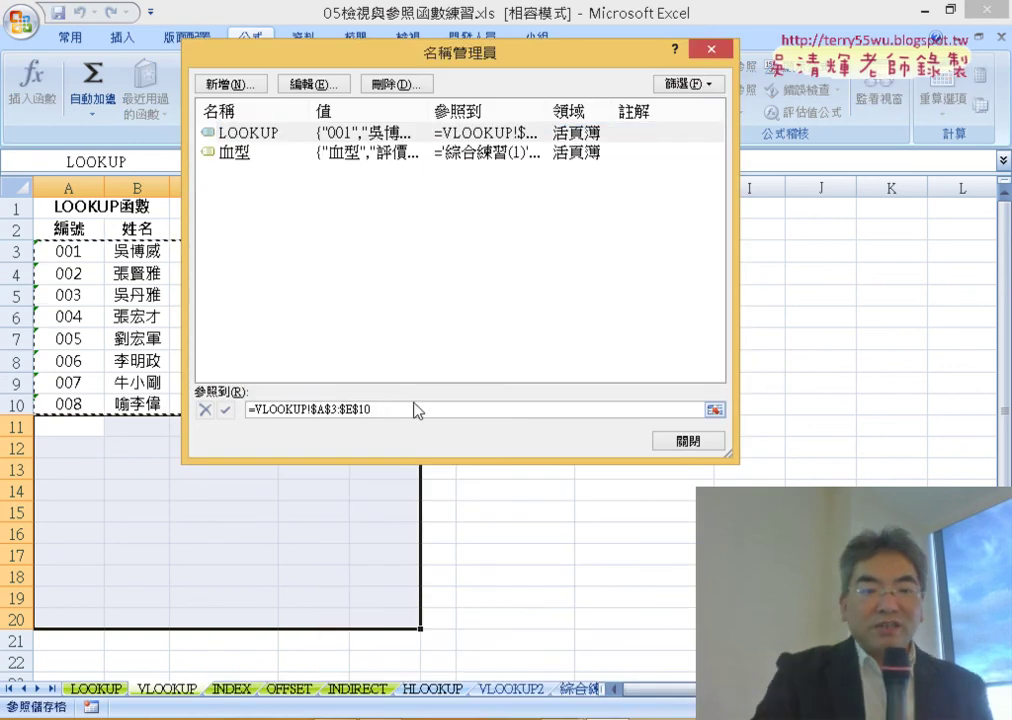
type("00")
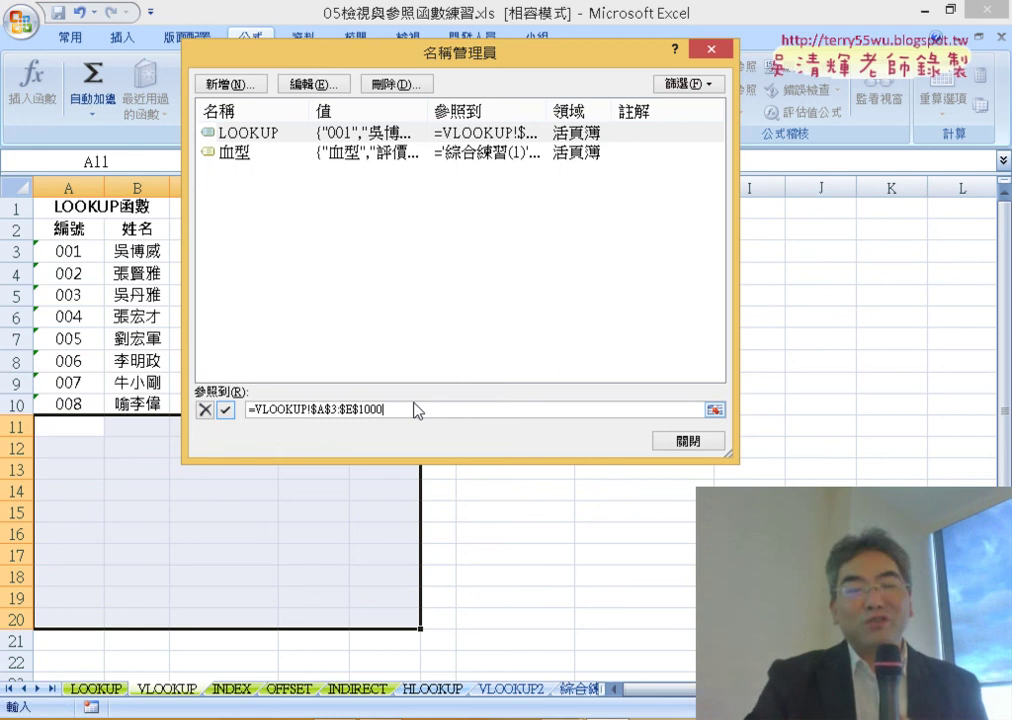
type("0")
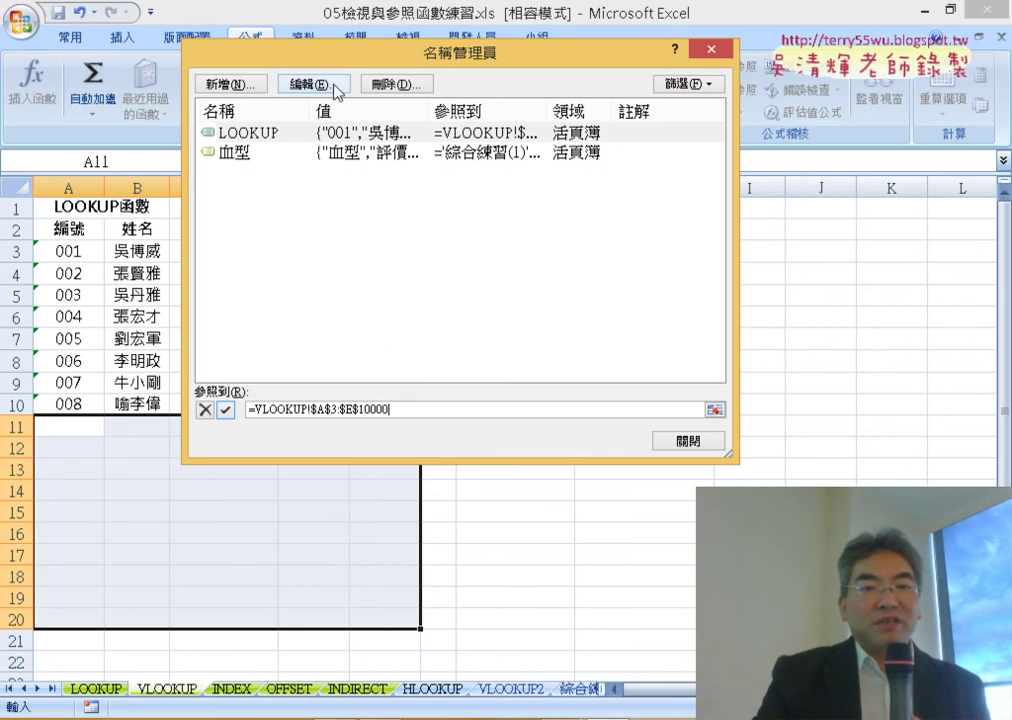
mouse_move(380, 41)
left_mouse_down()
mouse_move(385, 310)
mouse_move(391, 92)
mouse_move(436, 302)
mouse_move(434, 84)
left_mouse_up()
left_click(719, 430)
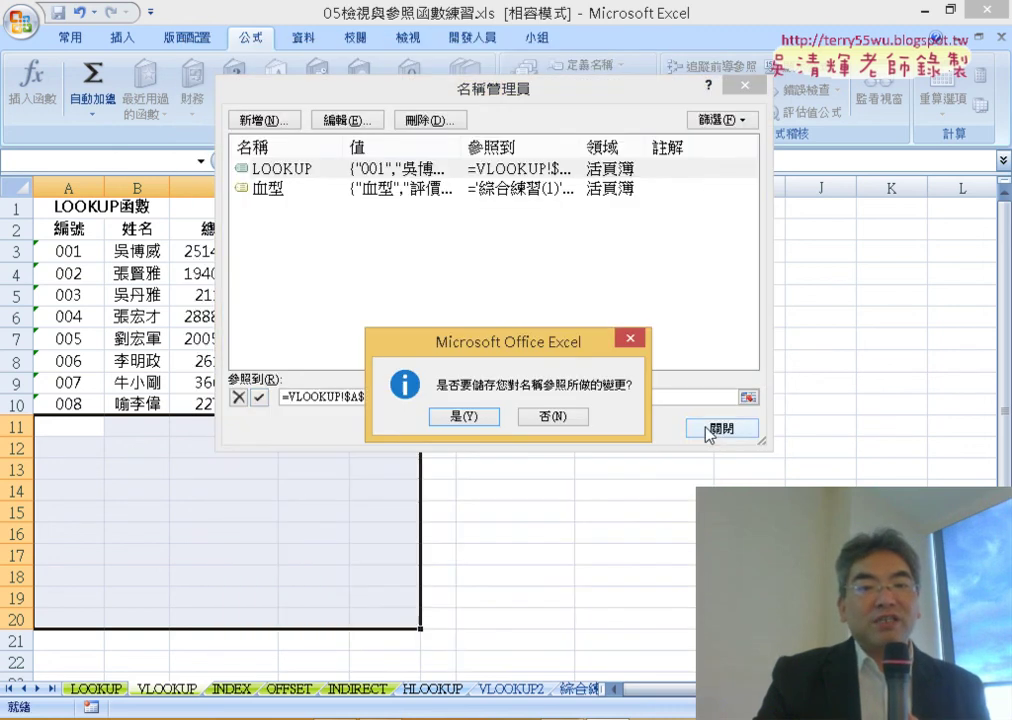
left_click(464, 417)
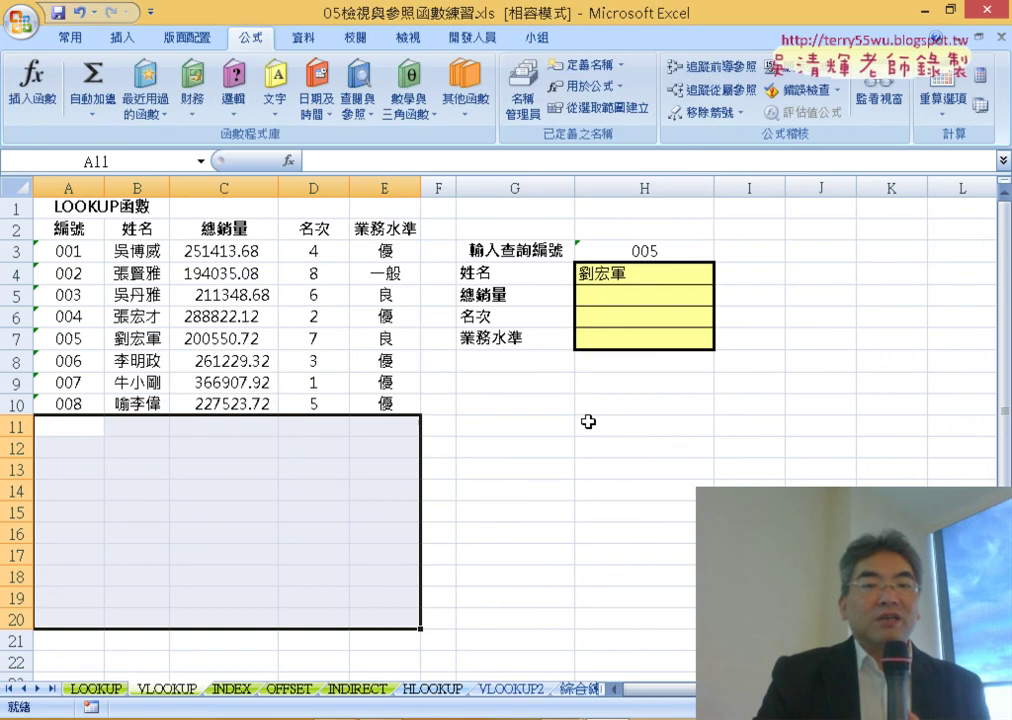
left_click(615, 265)
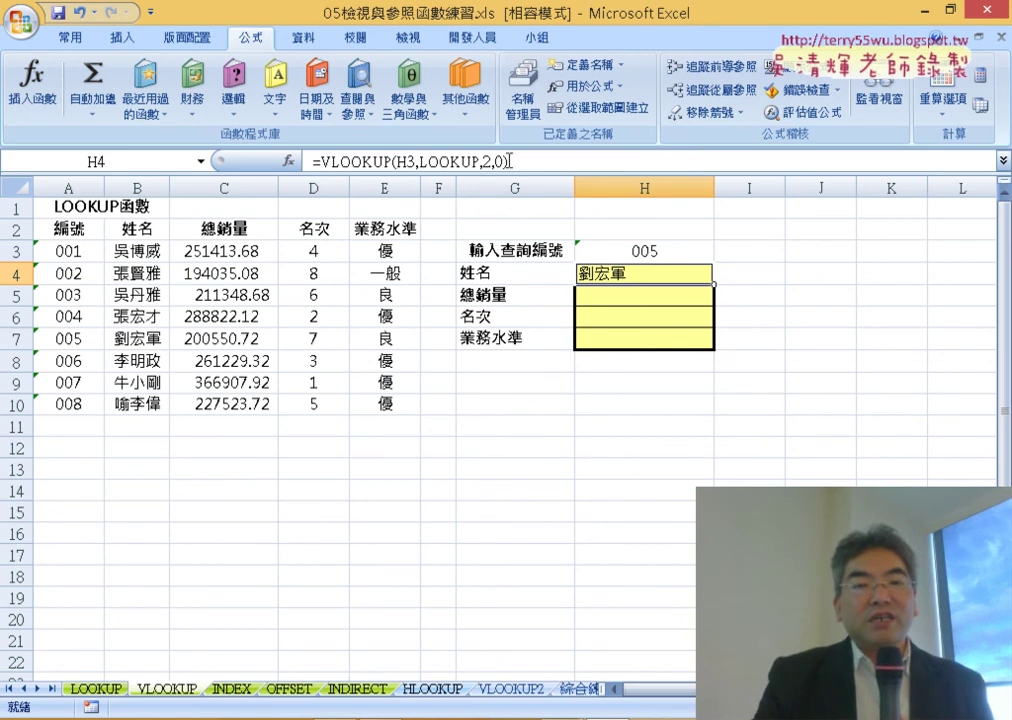
left_click(128, 338)
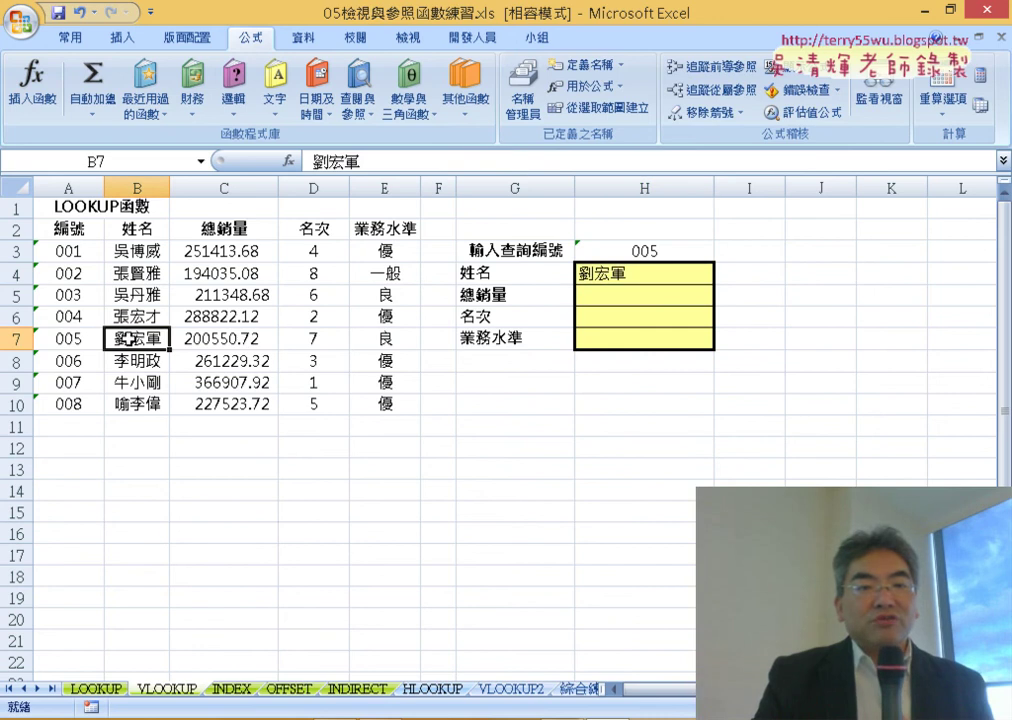
left_click_drag(224, 337, 403, 341)
left_click(668, 278)
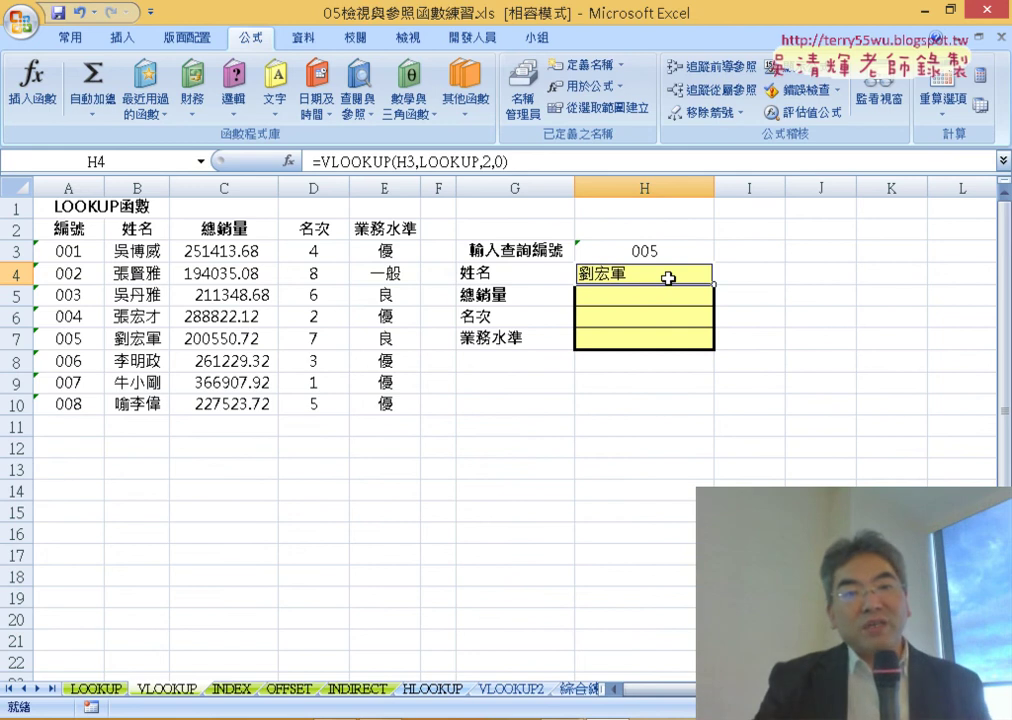
double_click(489, 162)
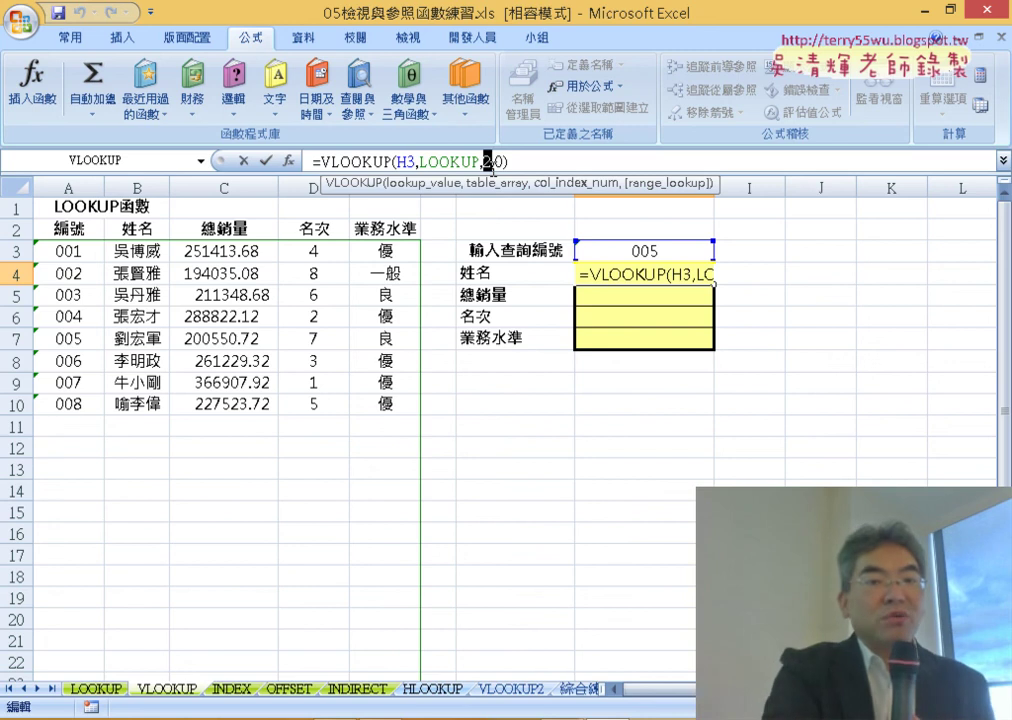
key("Return")
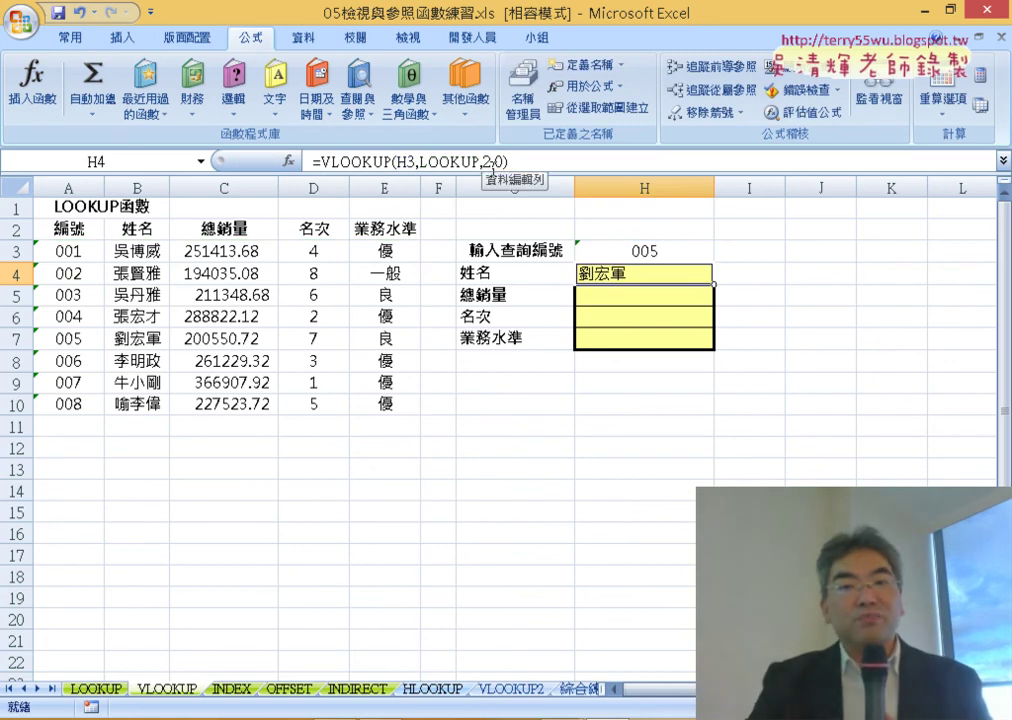
left_click(765, 278)
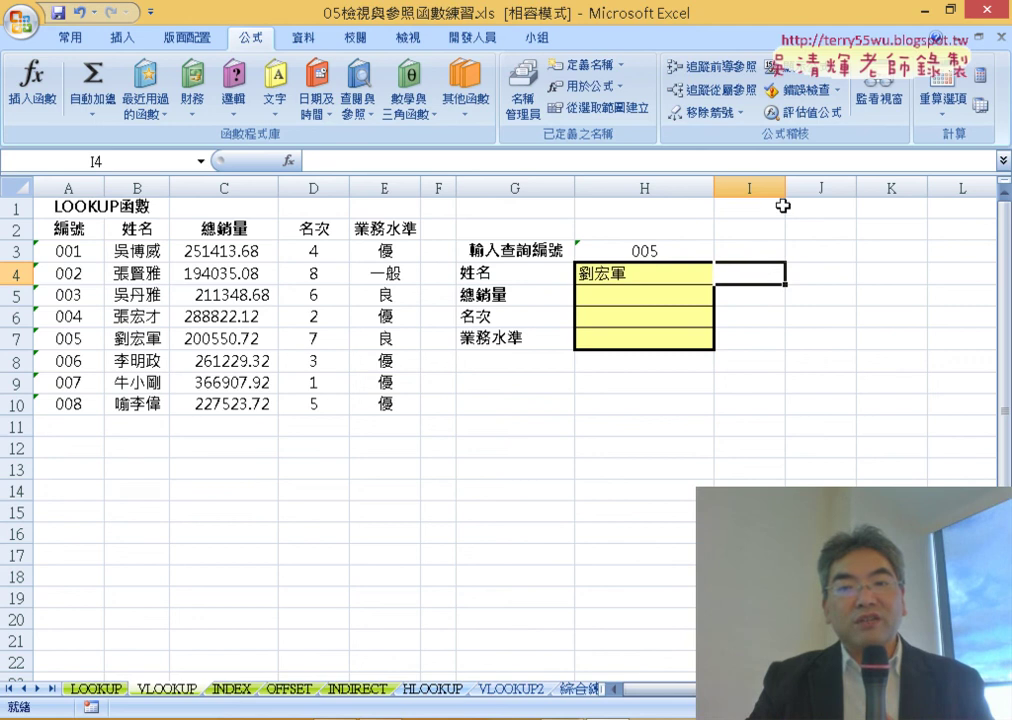
Narrow column I, insert =ROW() in J4 and fill it down to J7.
left_click_drag(785, 189, 728, 191)
left_click(760, 274)
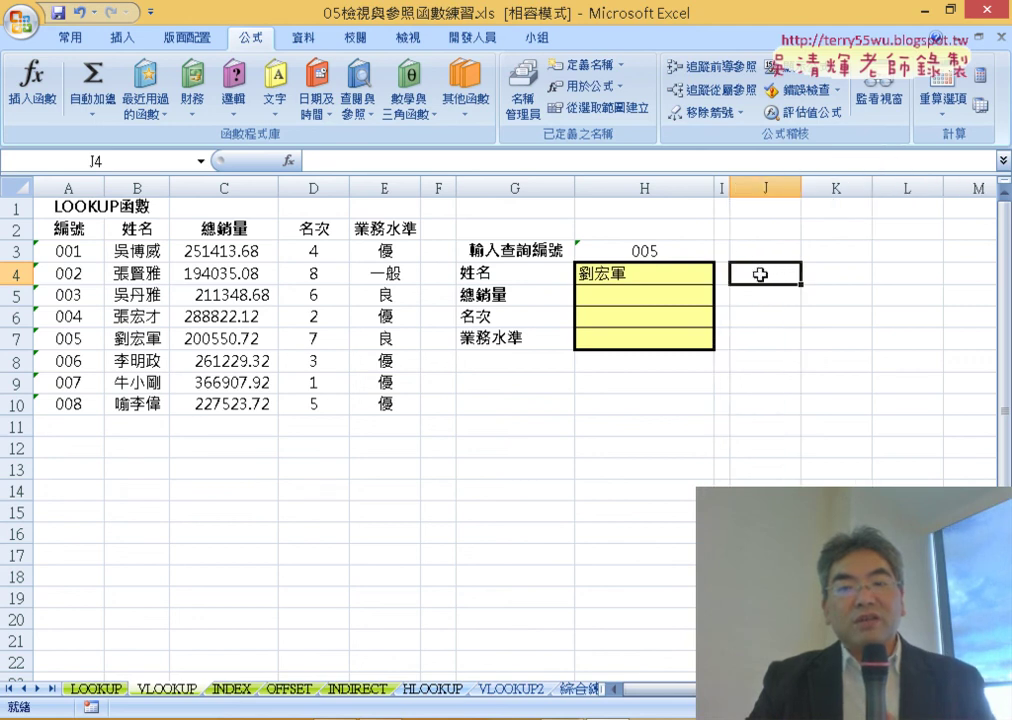
left_click(289, 161)
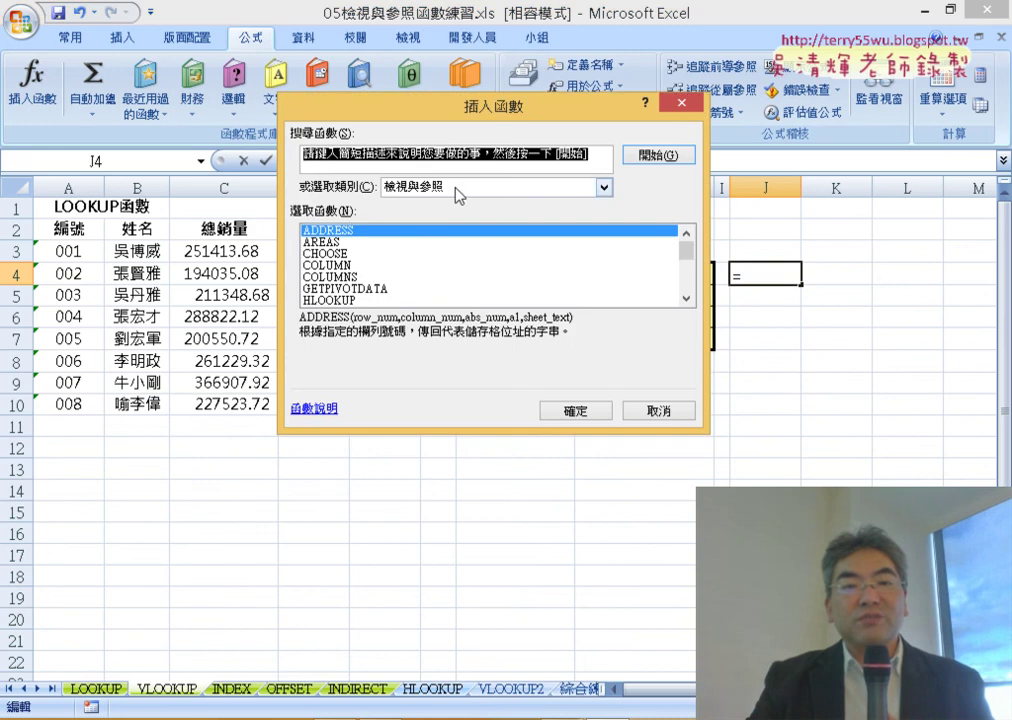
left_click(687, 299)
left_click(687, 299)
left_click(687, 299)
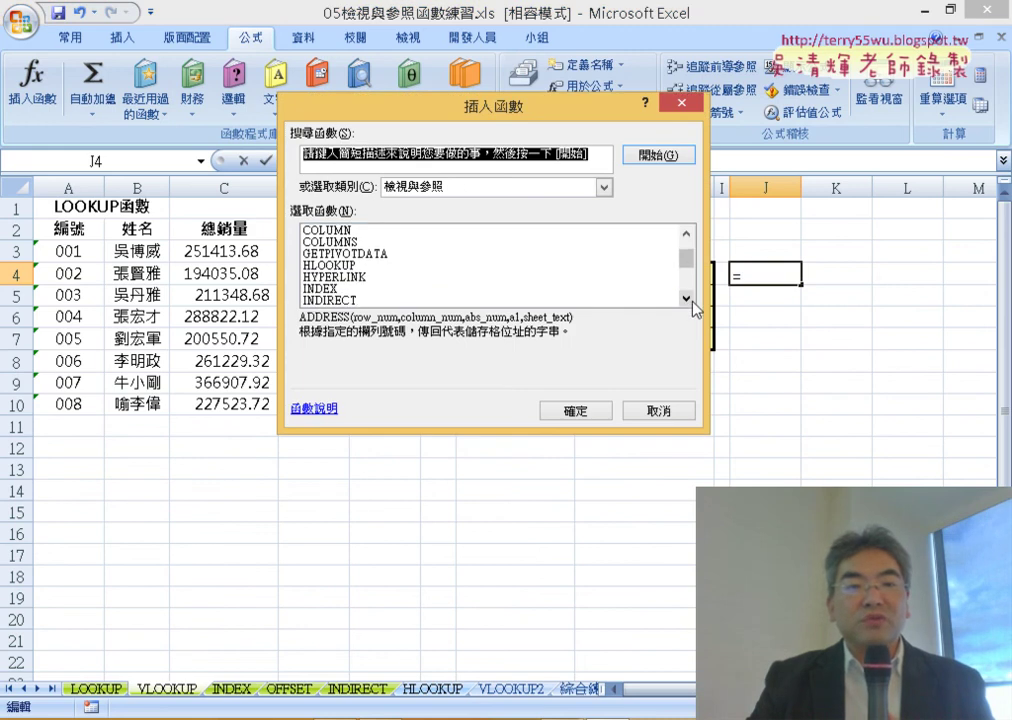
left_click(691, 300)
left_click(691, 300)
left_click(691, 300)
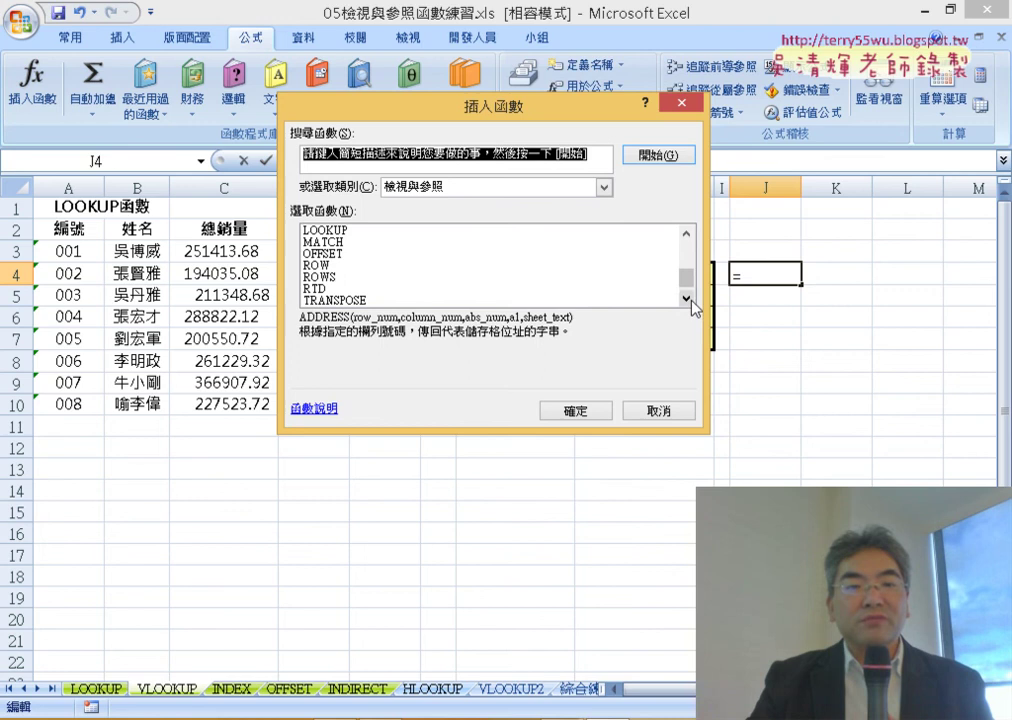
left_click(336, 266)
left_click(577, 410)
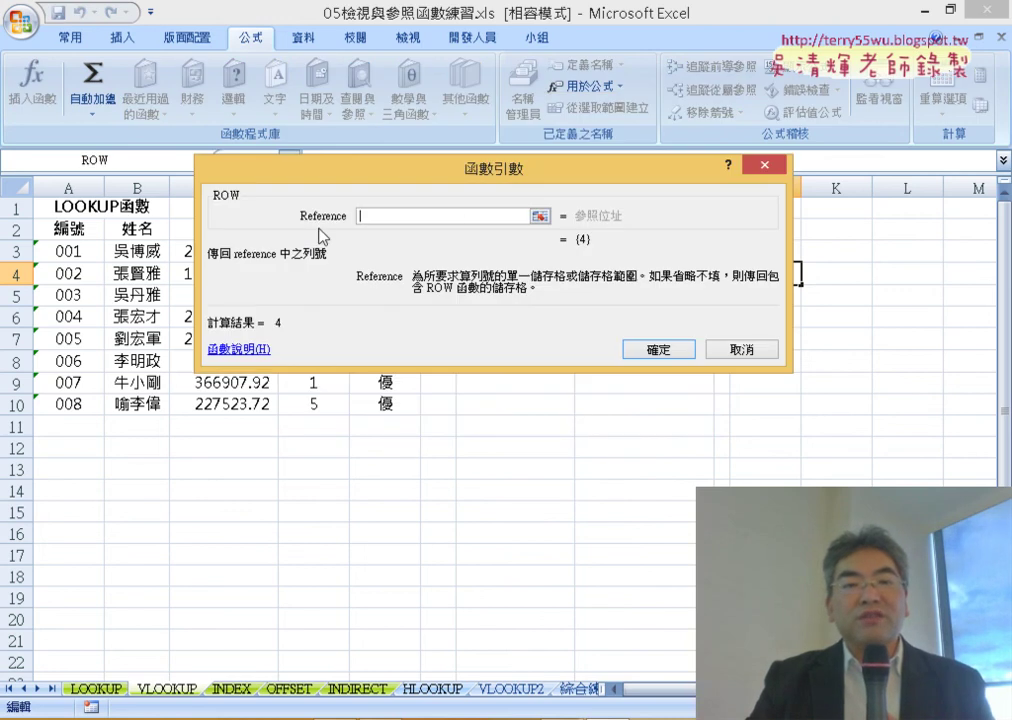
left_click(655, 350)
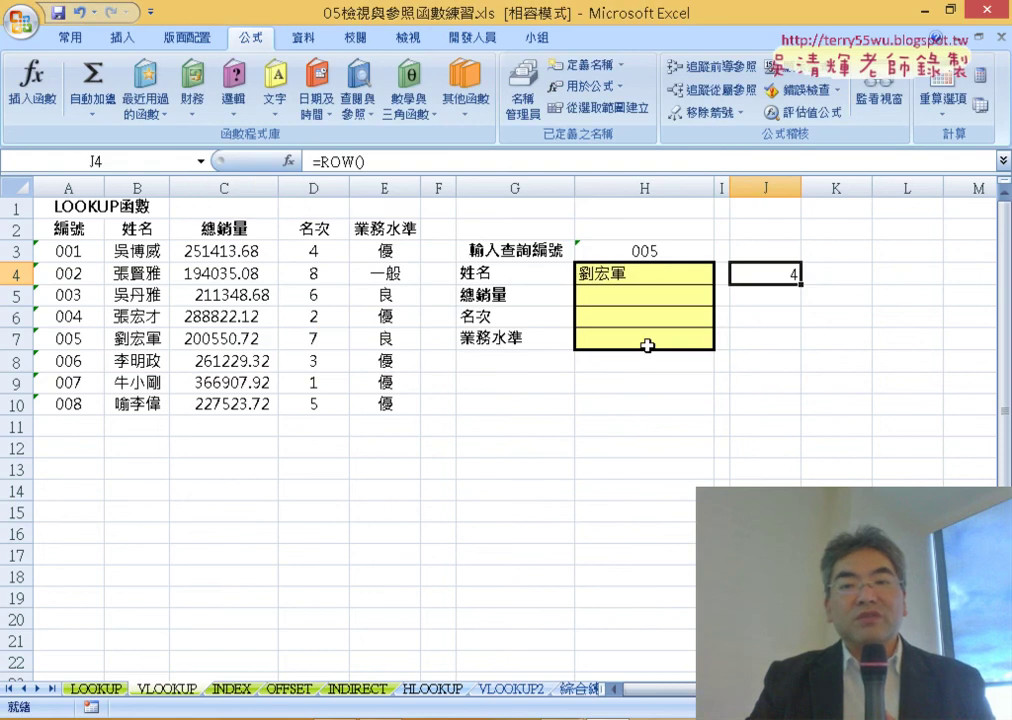
left_click_drag(798, 285, 800, 347)
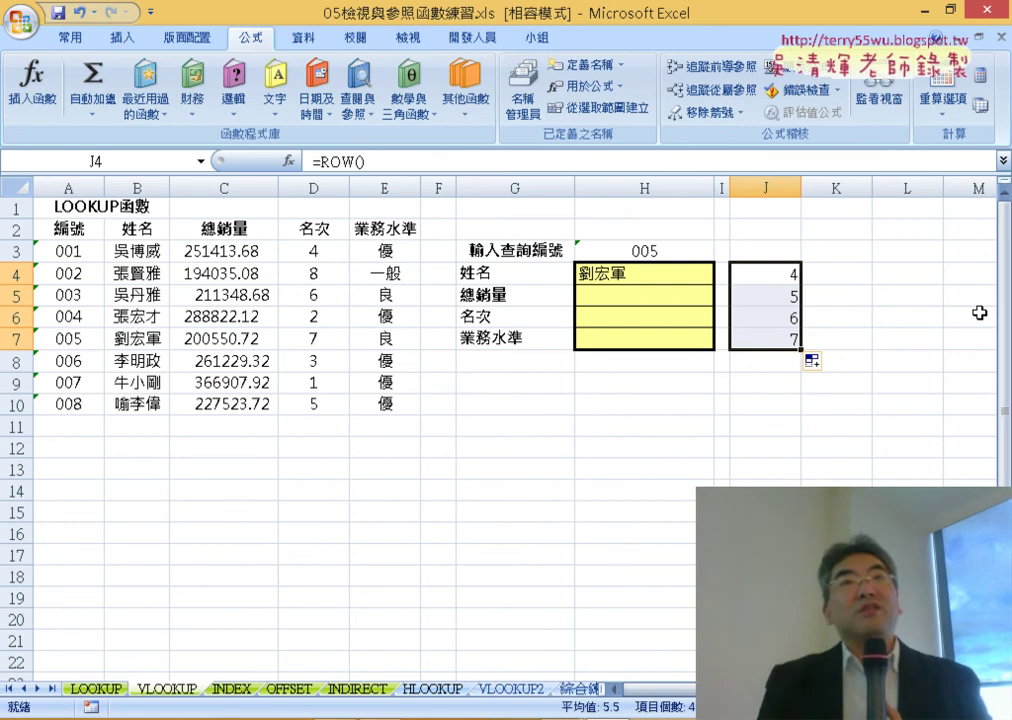
Change J4 to =ROW()-2 and refill J4:J7 to show 2 through 5.
left_click(607, 271)
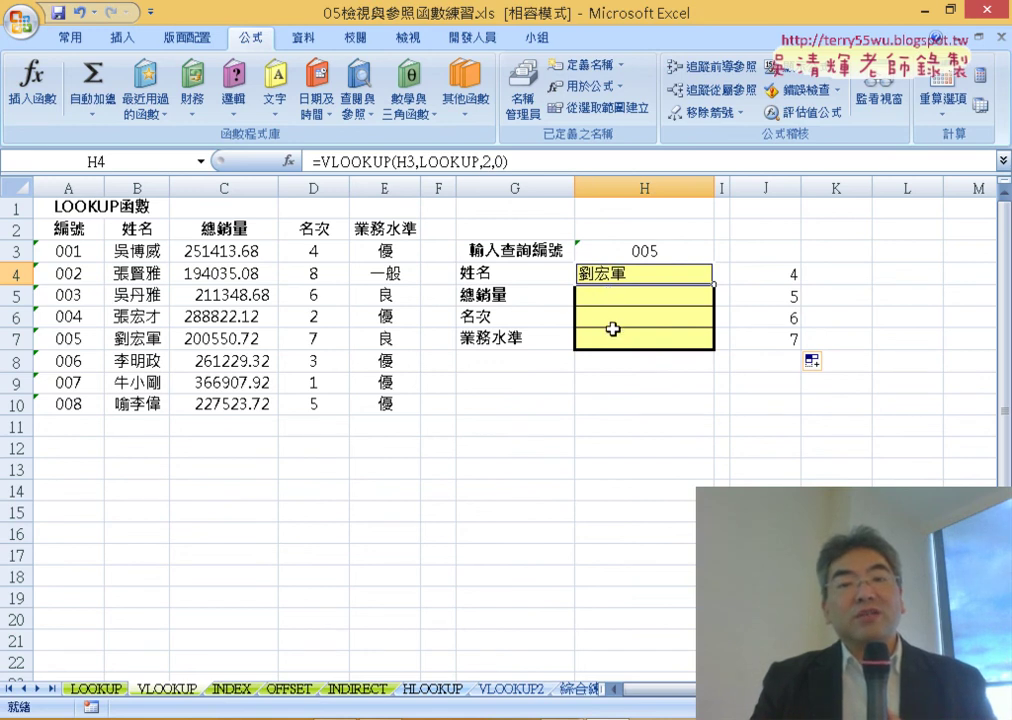
left_click(791, 273)
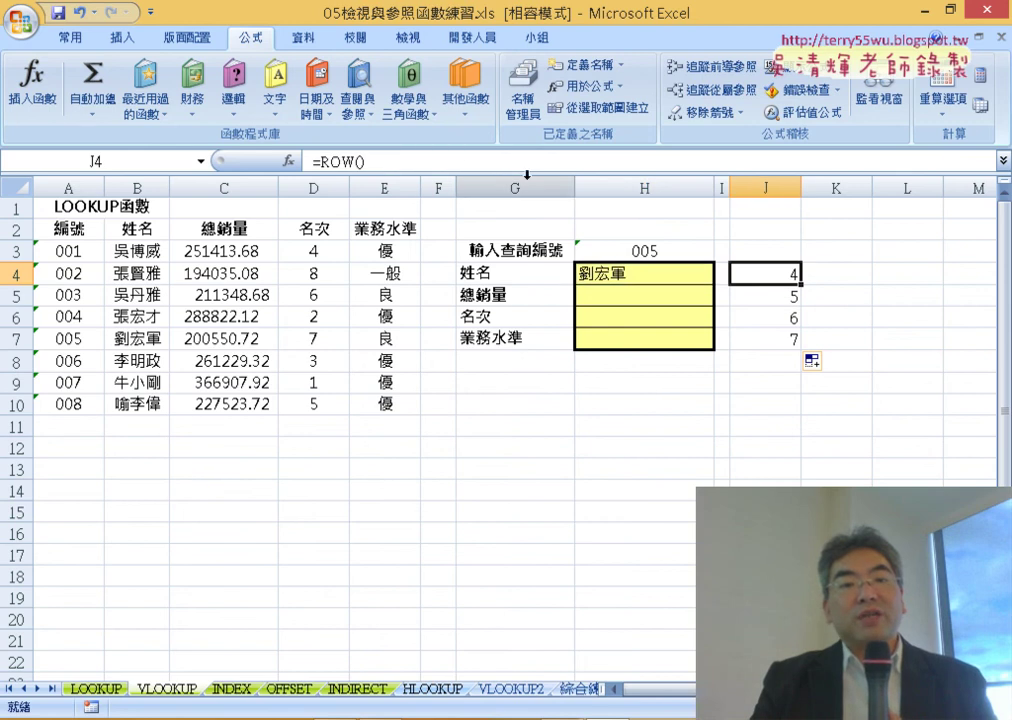
left_click(460, 161)
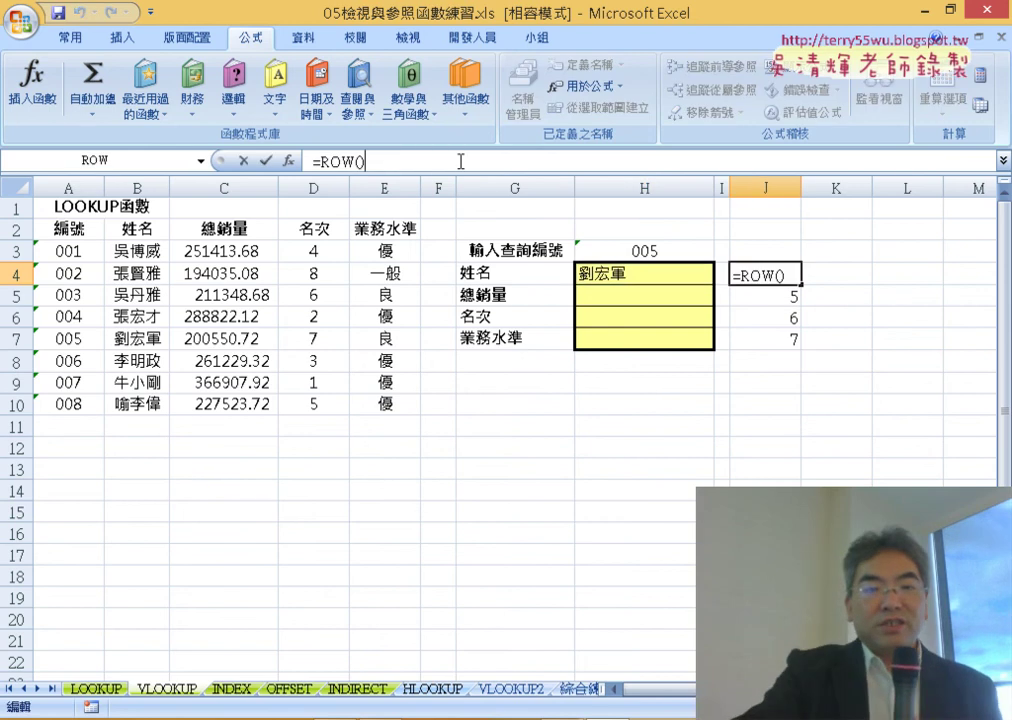
type("-2")
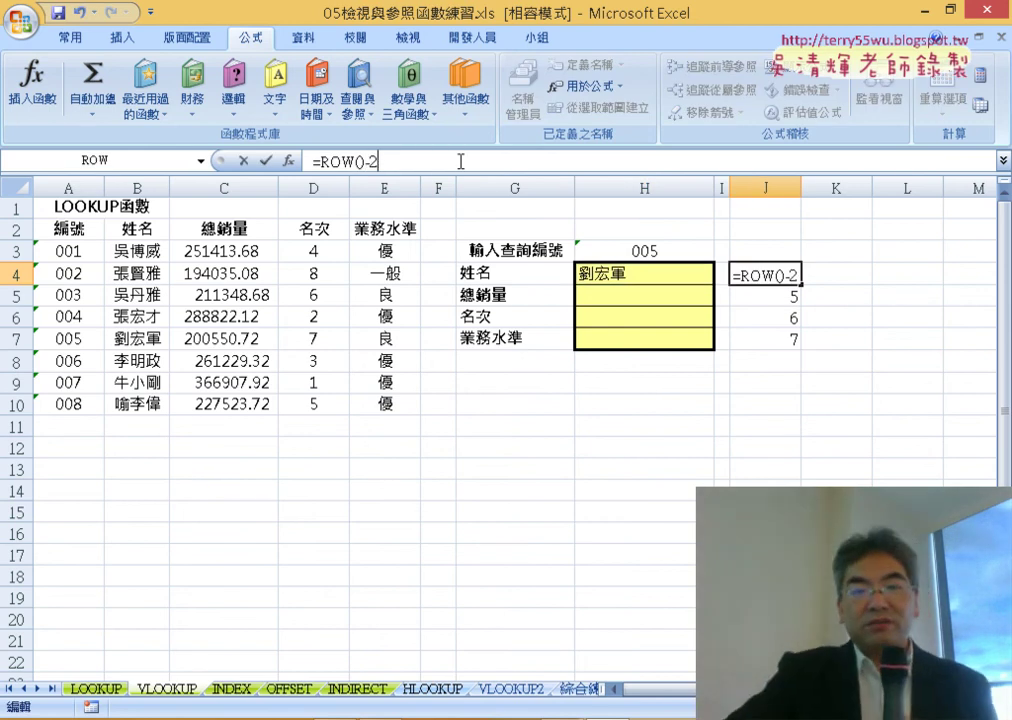
key("Return")
left_click(776, 273)
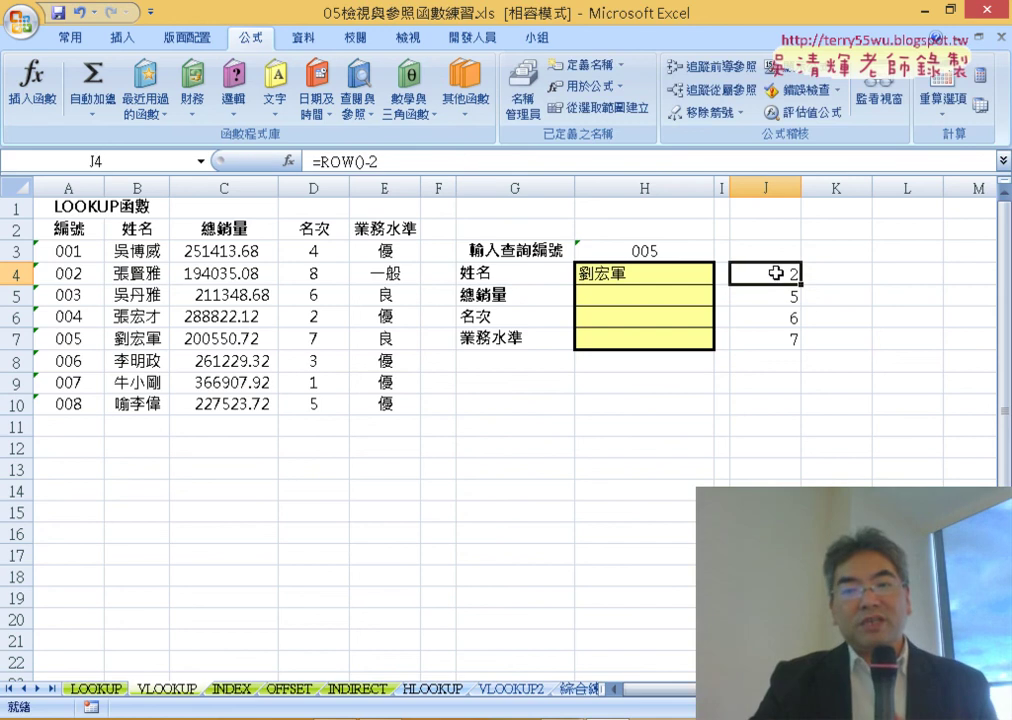
left_click_drag(802, 284, 801, 348)
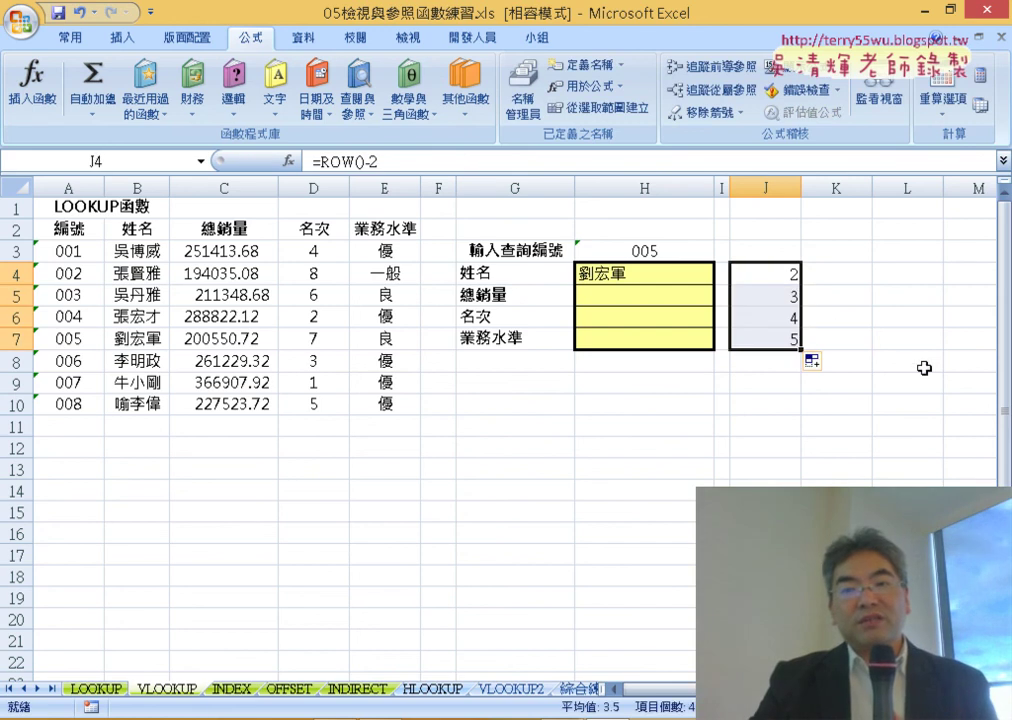
left_click(676, 278)
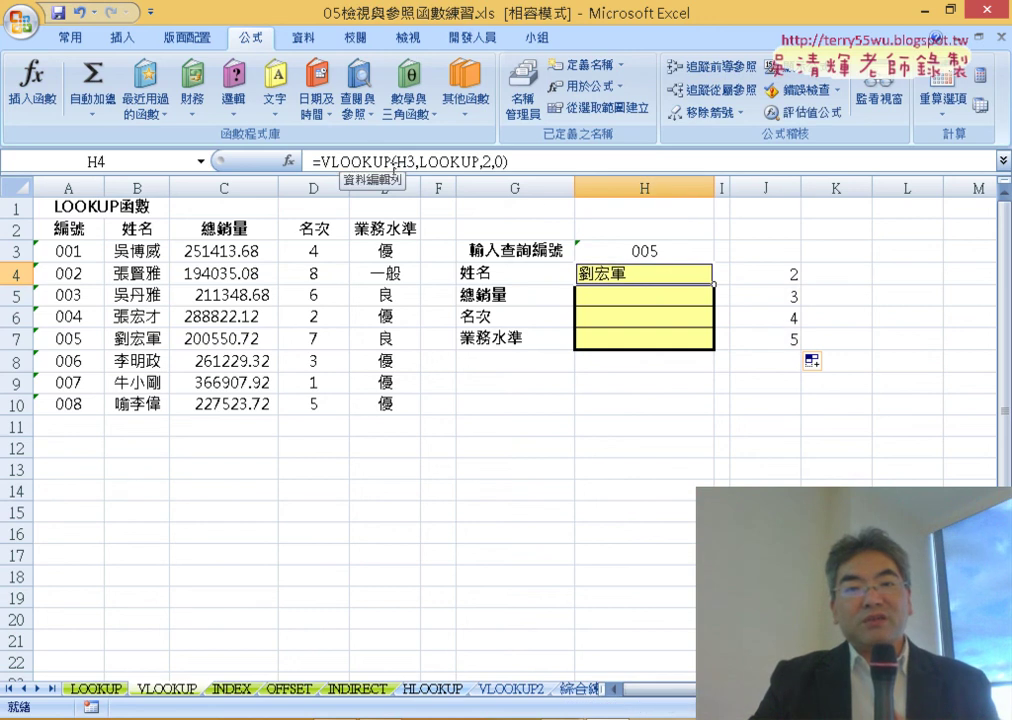
Replace H4's column index 2 with ROW()-2 and fill the formula down to H7.
double_click(487, 161)
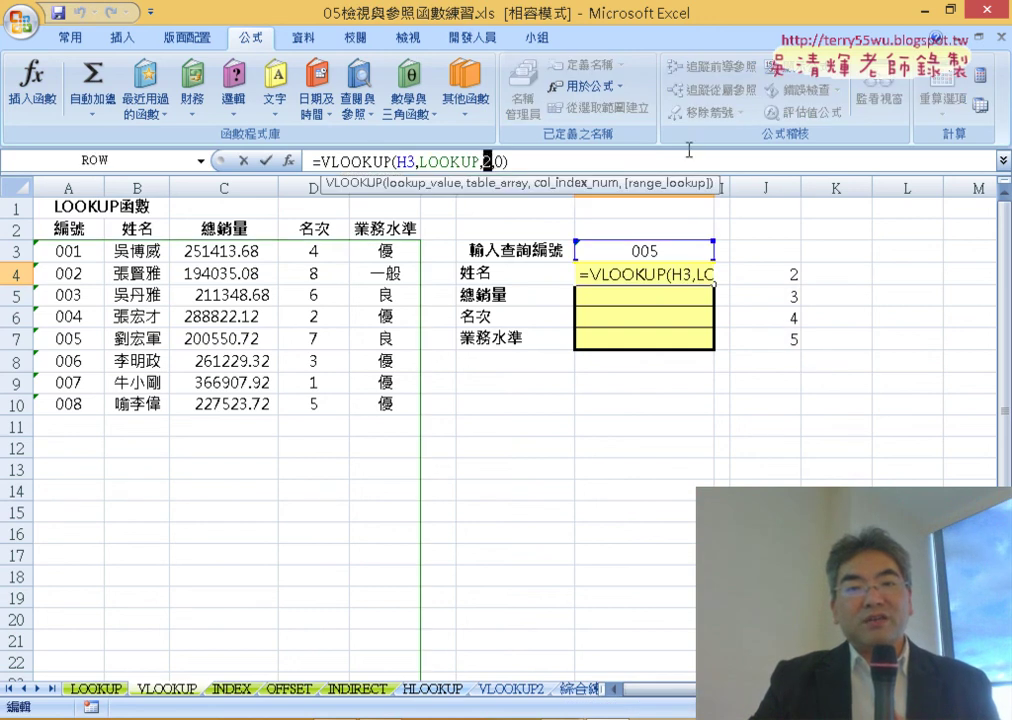
left_click(484, 161)
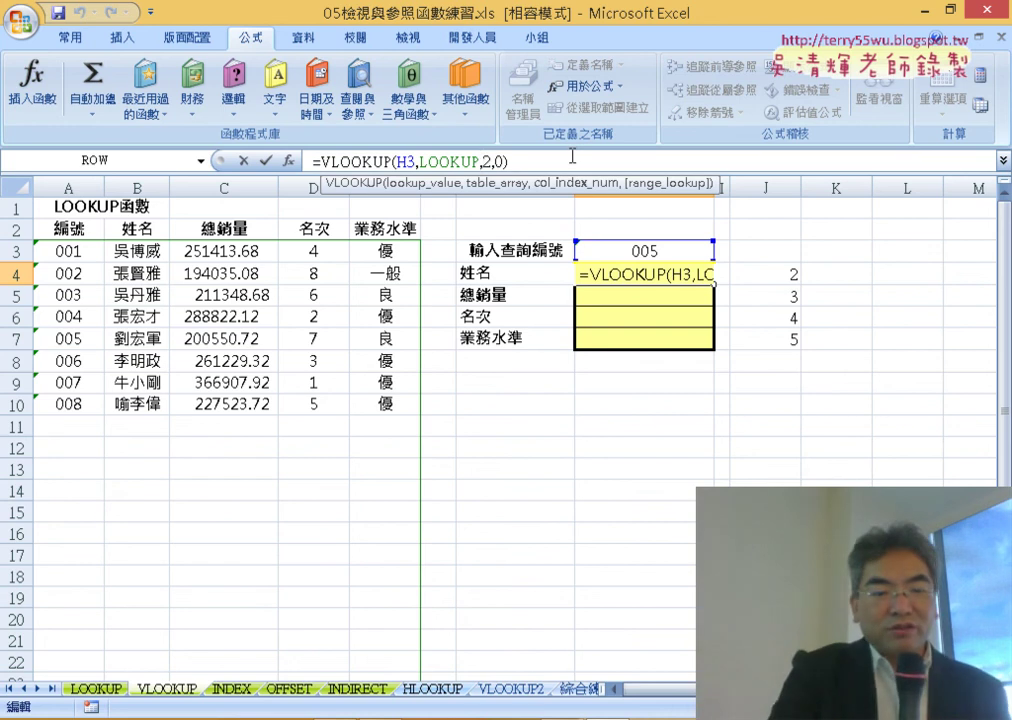
type("ro")
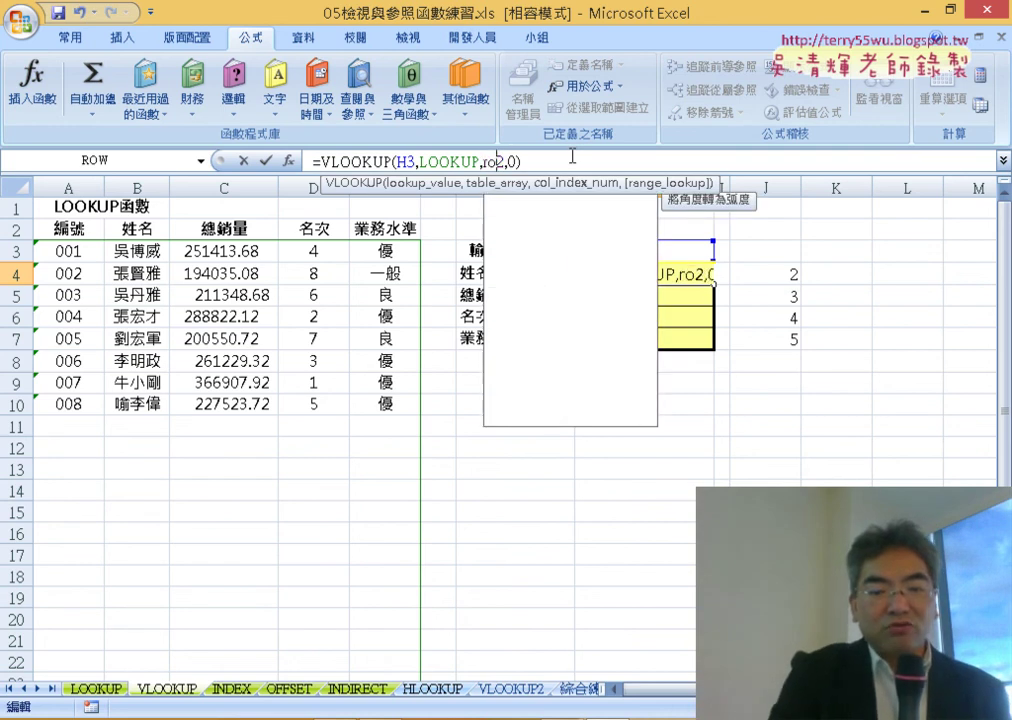
type("w()")
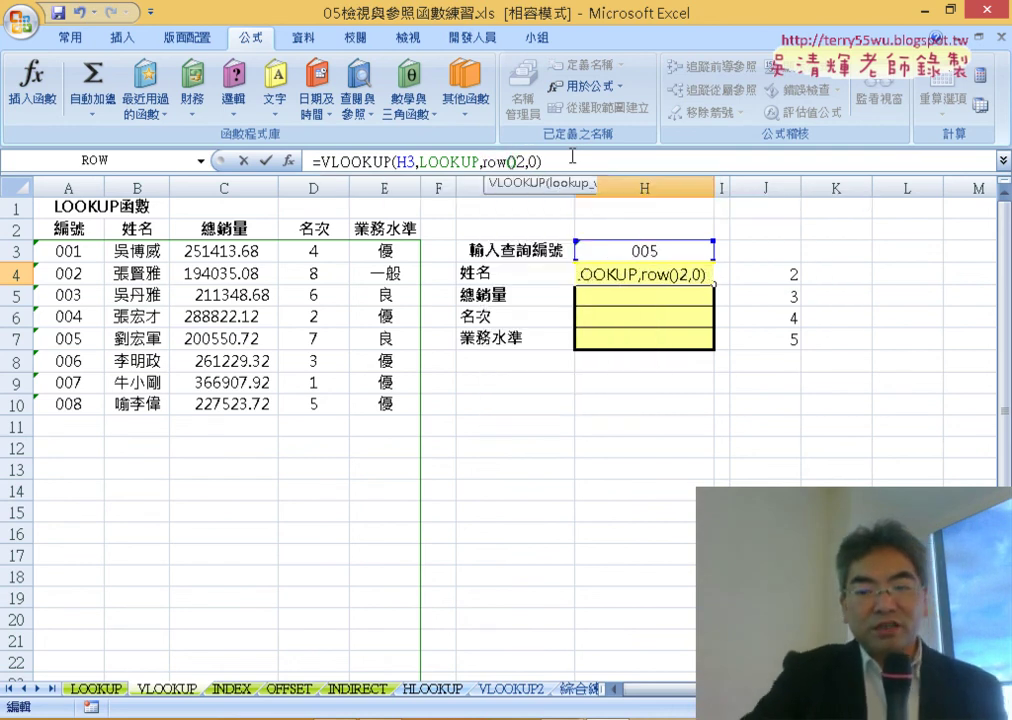
type("-")
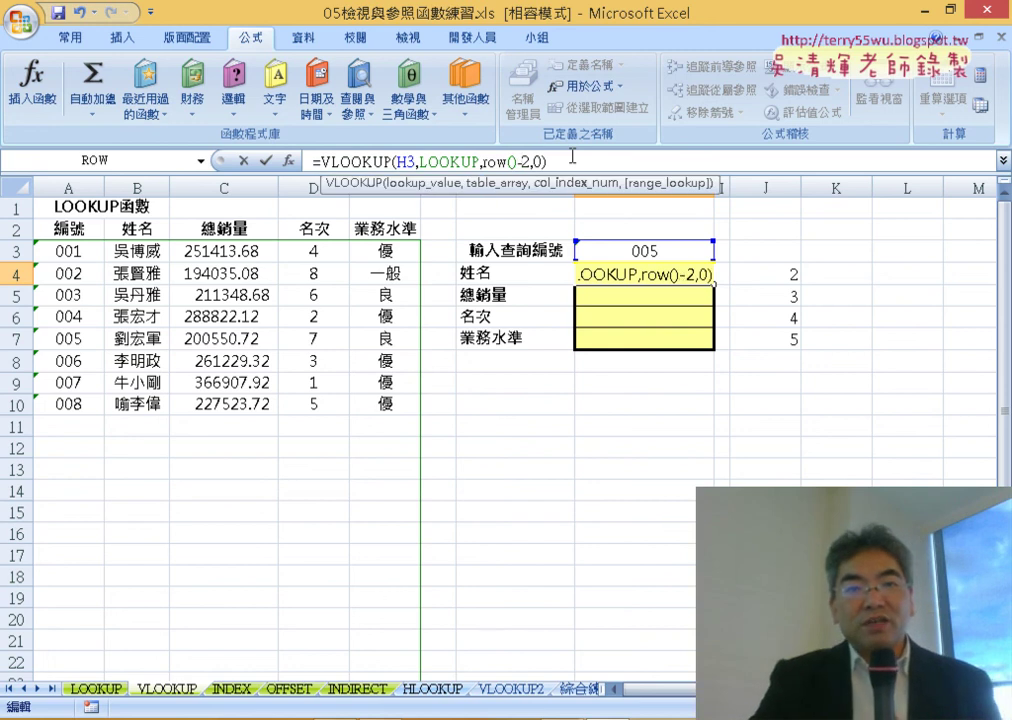
left_click(266, 160)
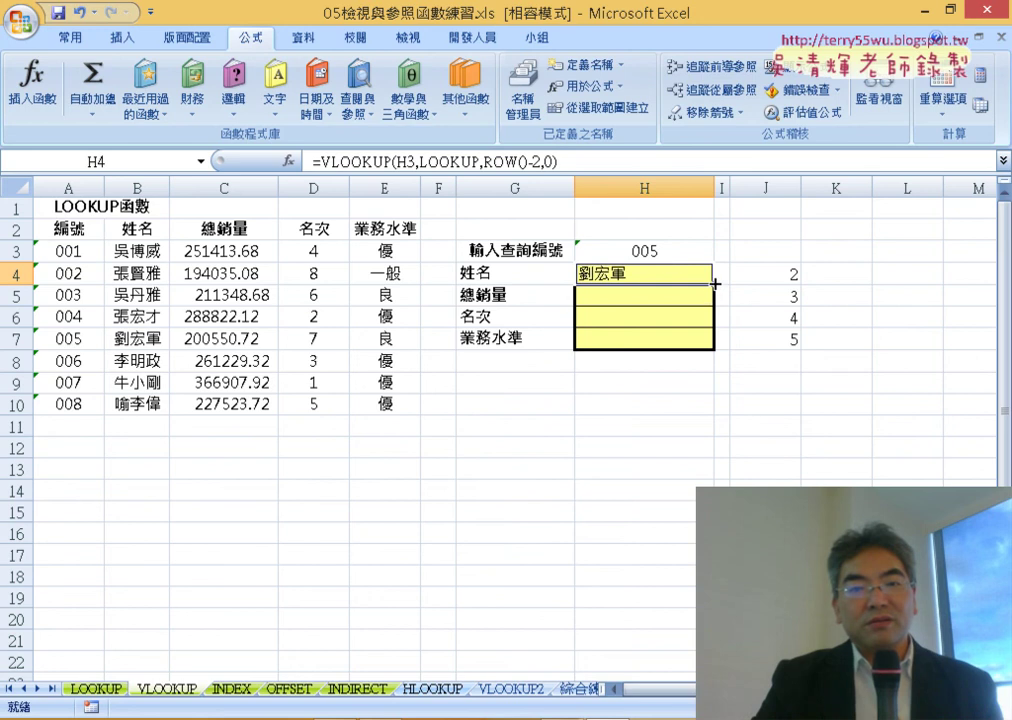
left_click_drag(715, 284, 720, 342)
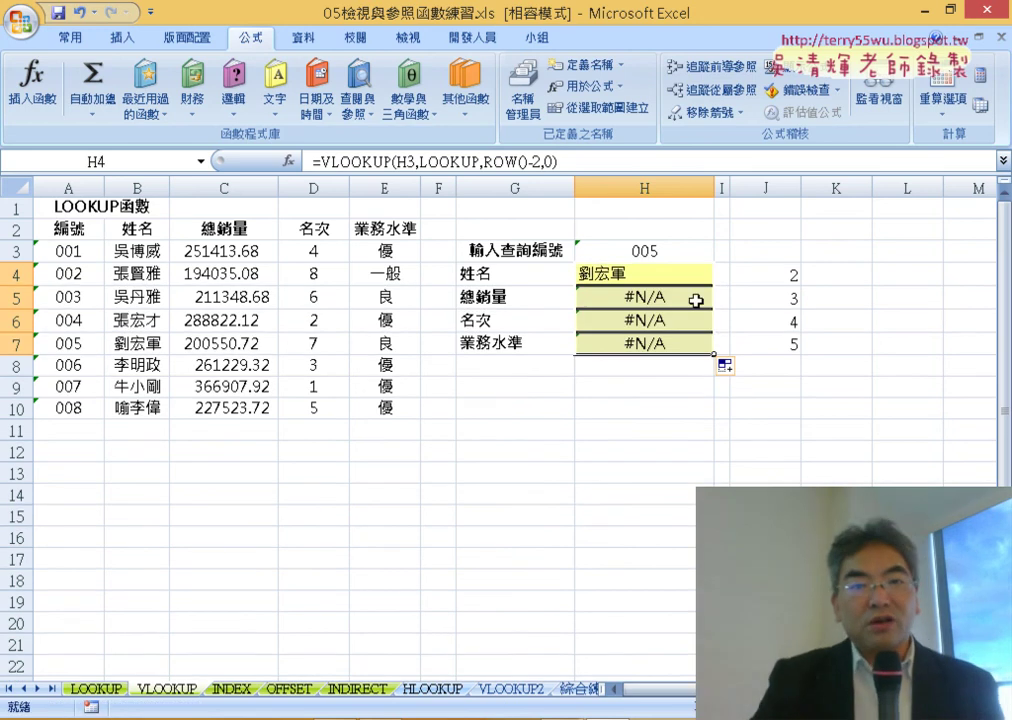
Lock the lookup reference as H$3 in H4 and refill H4:H7.
left_click(628, 279)
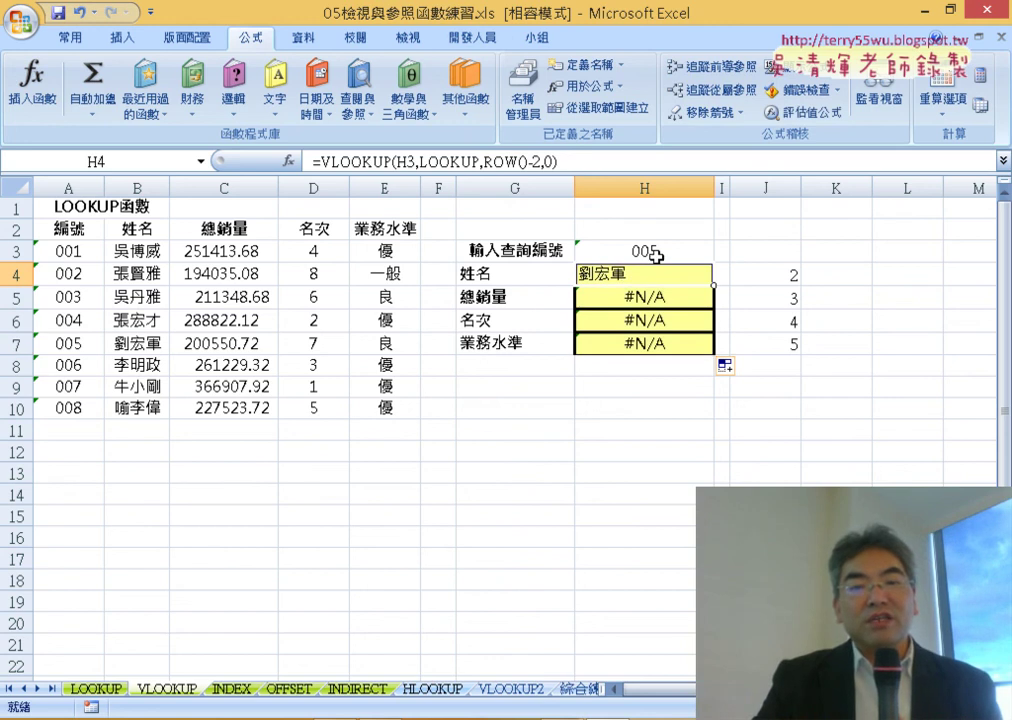
left_click(408, 160)
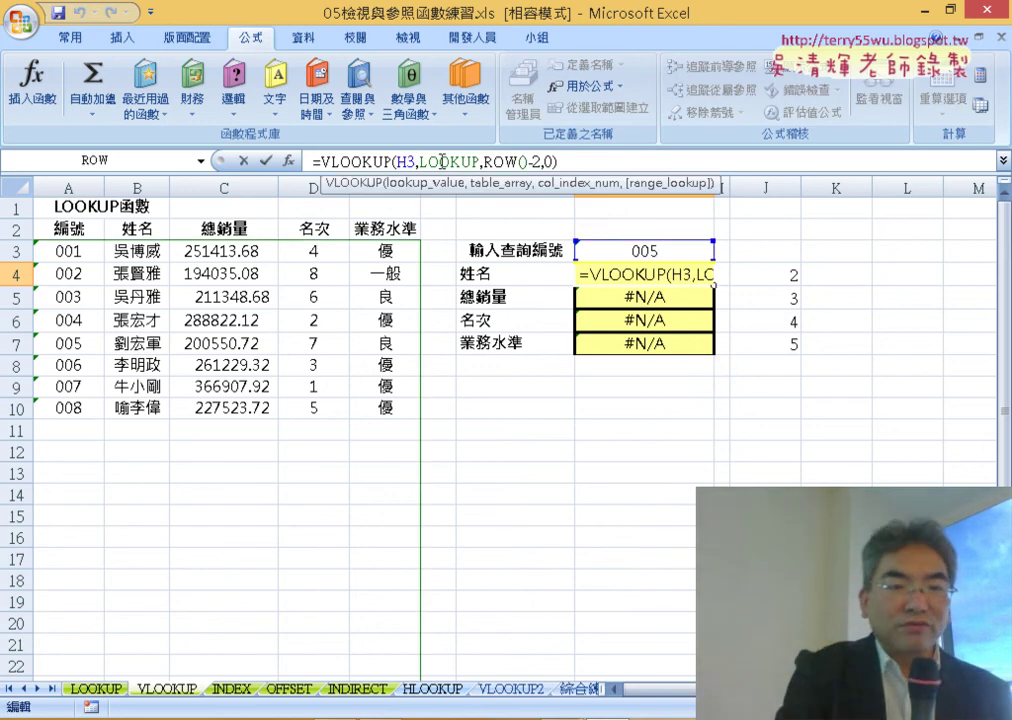
type("$")
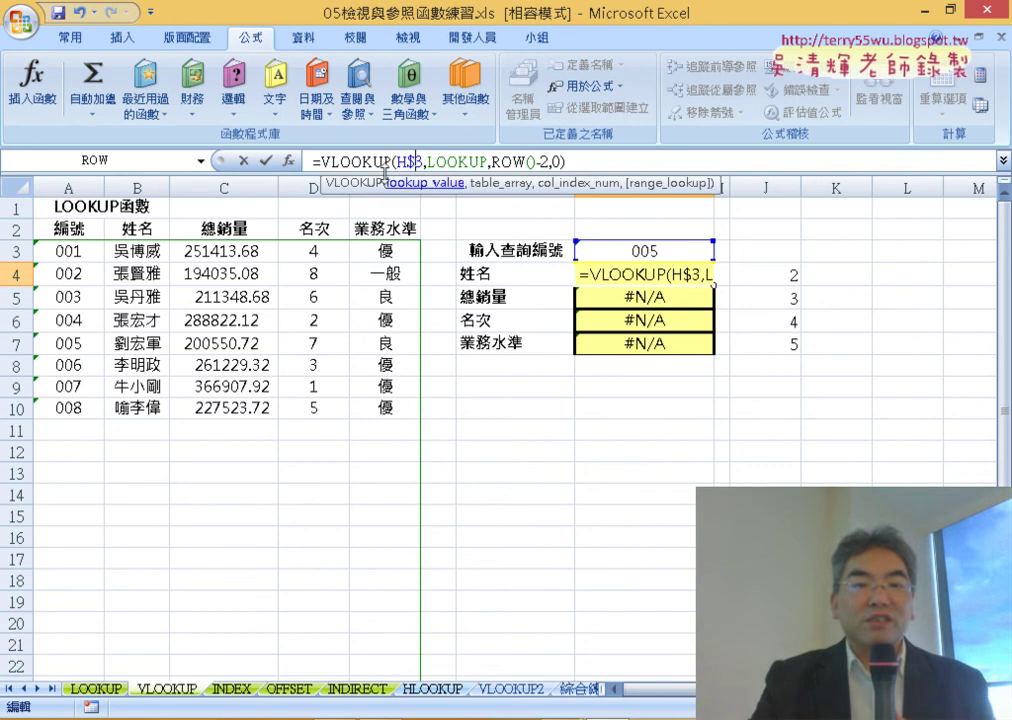
left_click(266, 161)
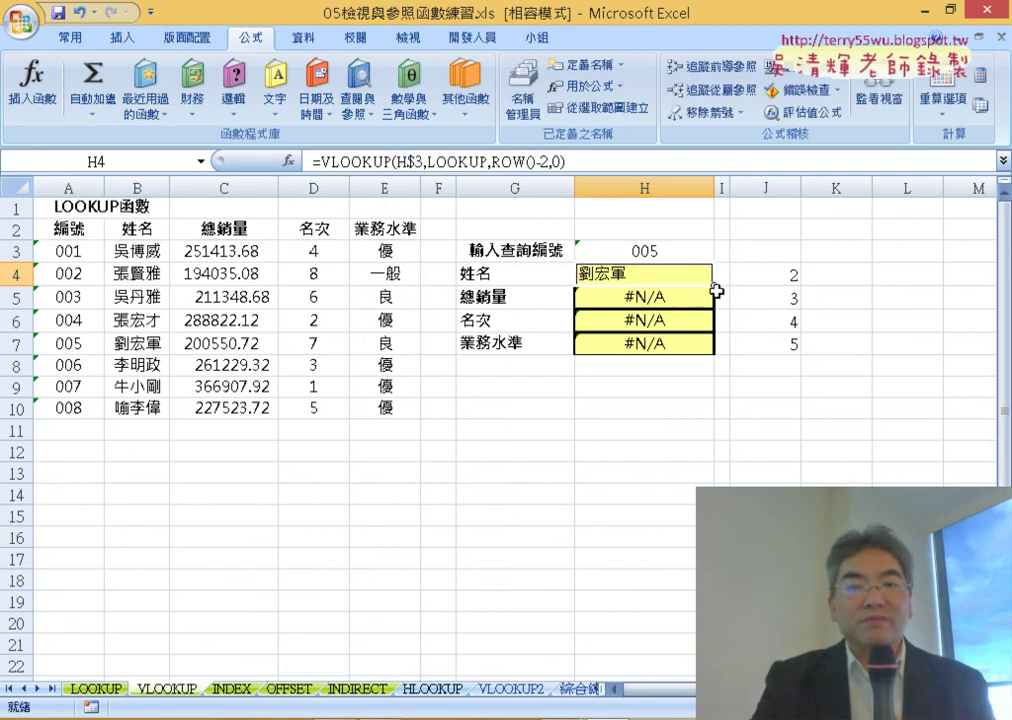
left_click_drag(714, 287, 730, 353)
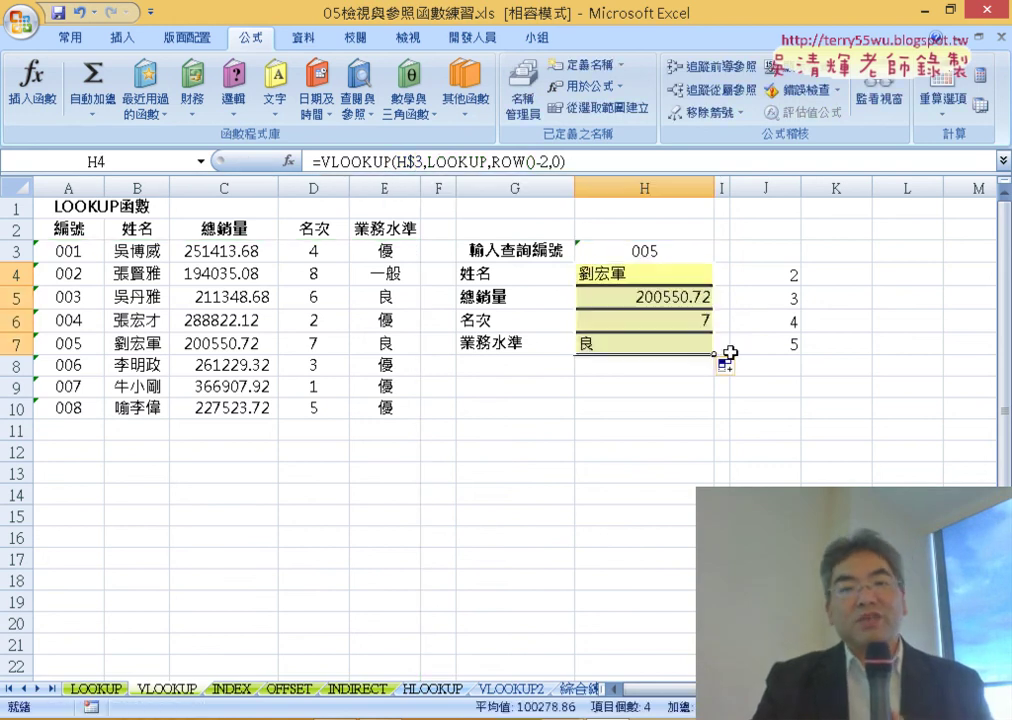
Center H4:H7 and change the lookup ID in H3 from 005 to 001.
left_click(78, 38)
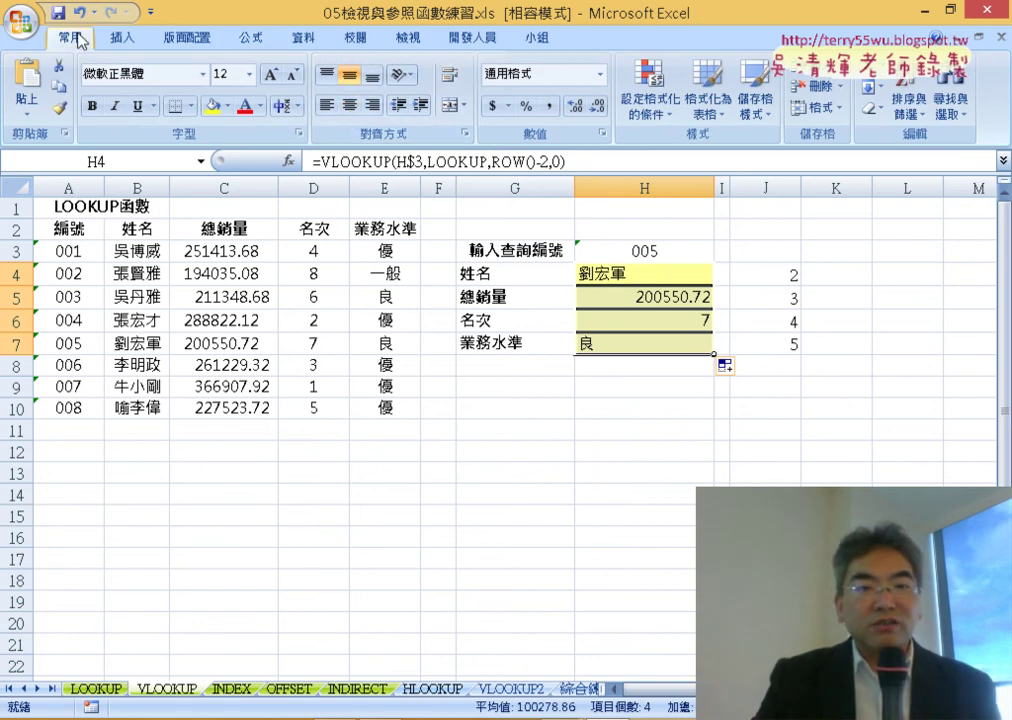
left_click(349, 104)
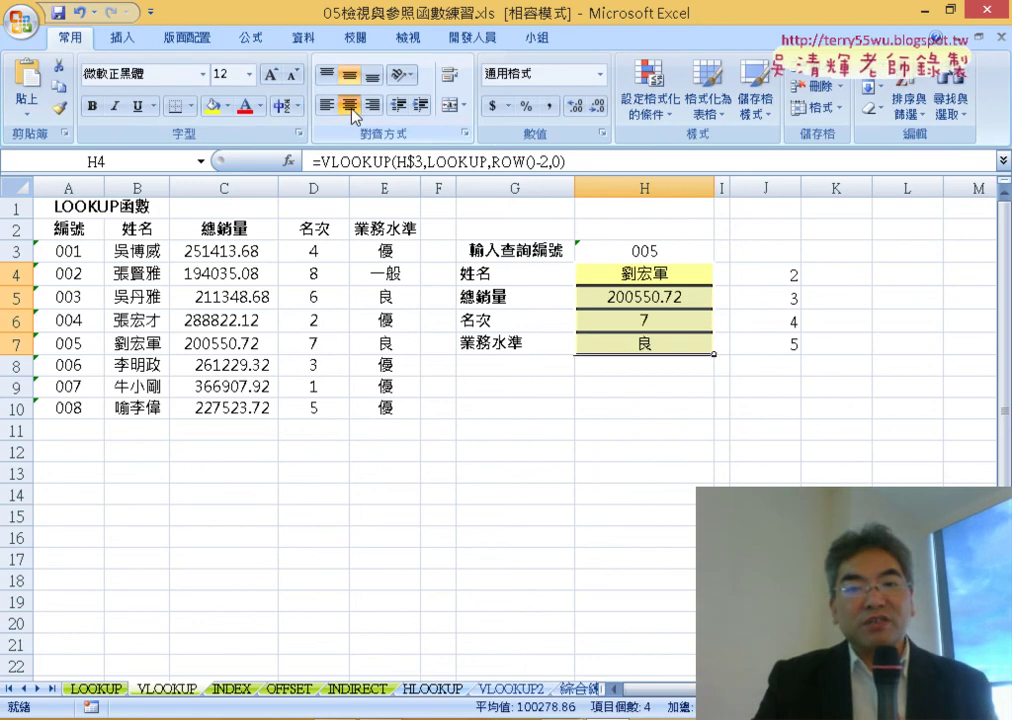
left_click(672, 255)
double_click(656, 250)
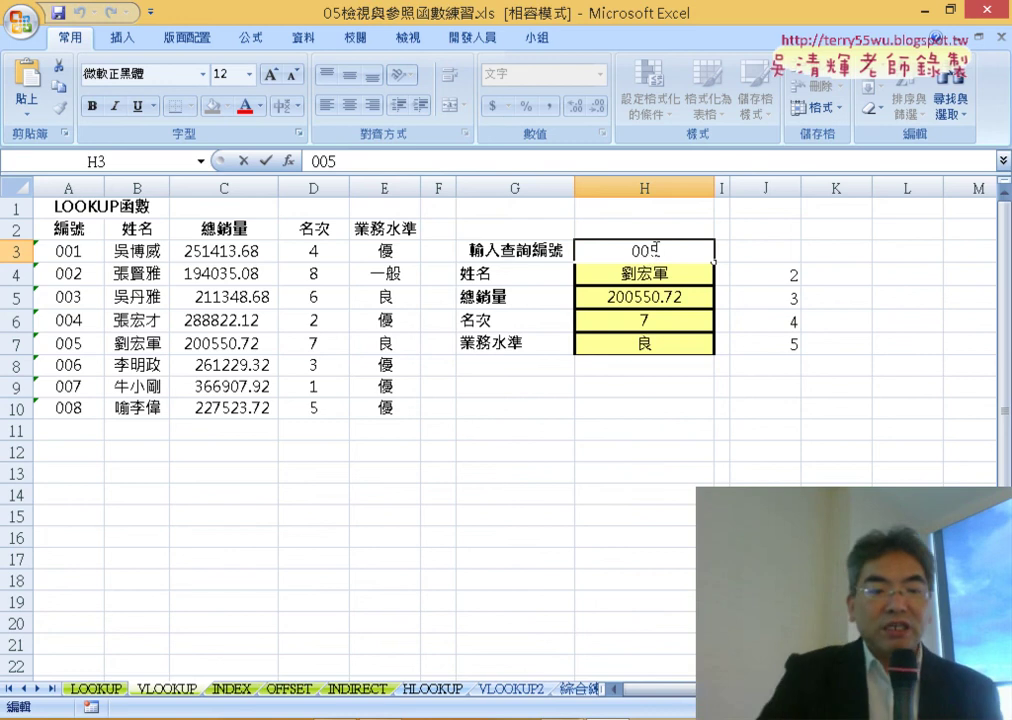
key("BackSpace")
type("1")
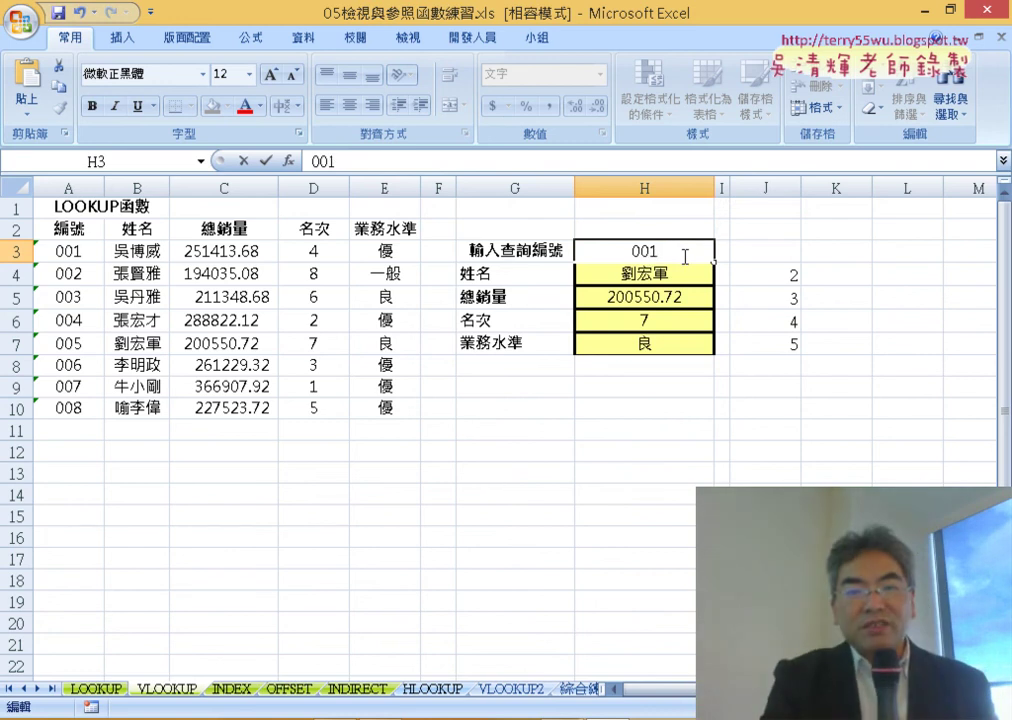
key("Return")
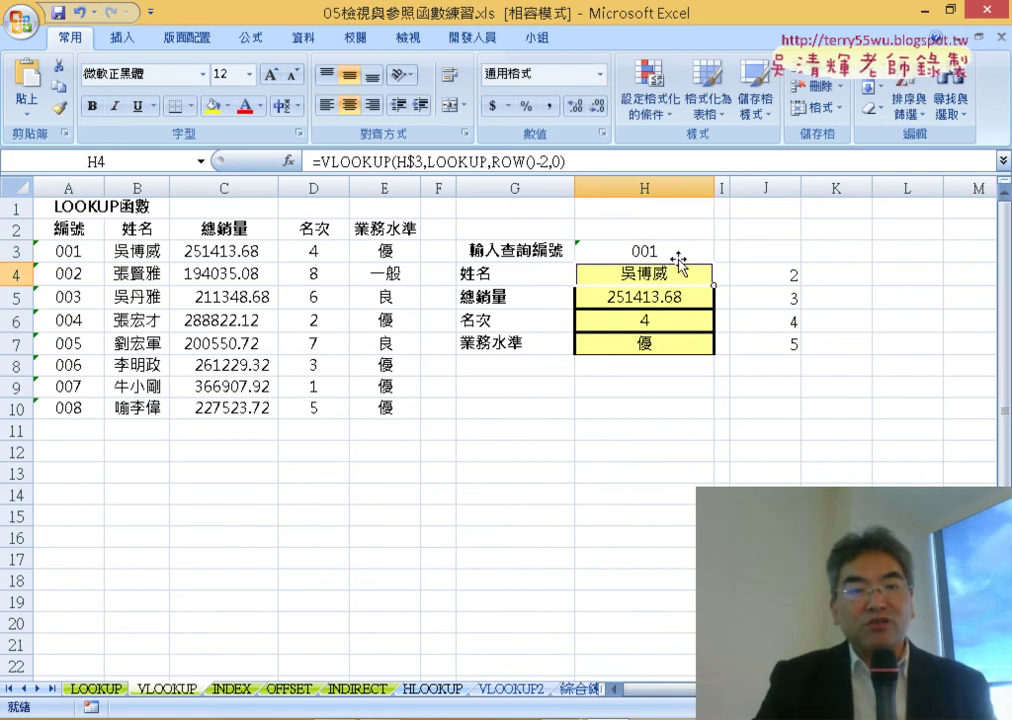
Compare against the first record B3:E3 and mark H3's last digit for replacement.
left_click_drag(129, 254, 387, 256)
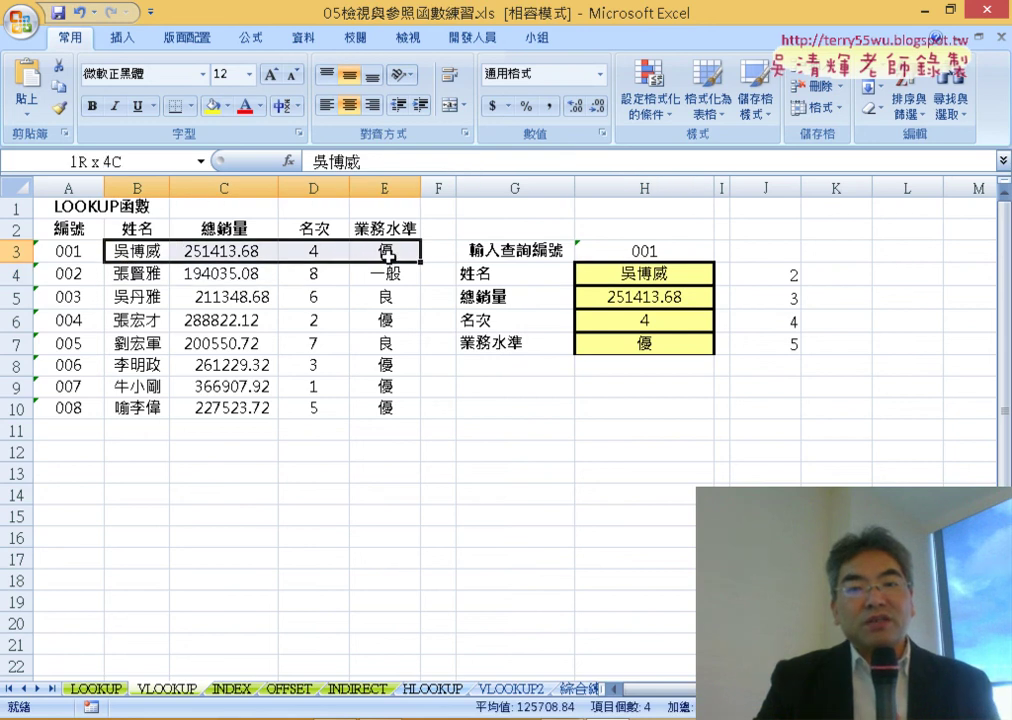
double_click(644, 250)
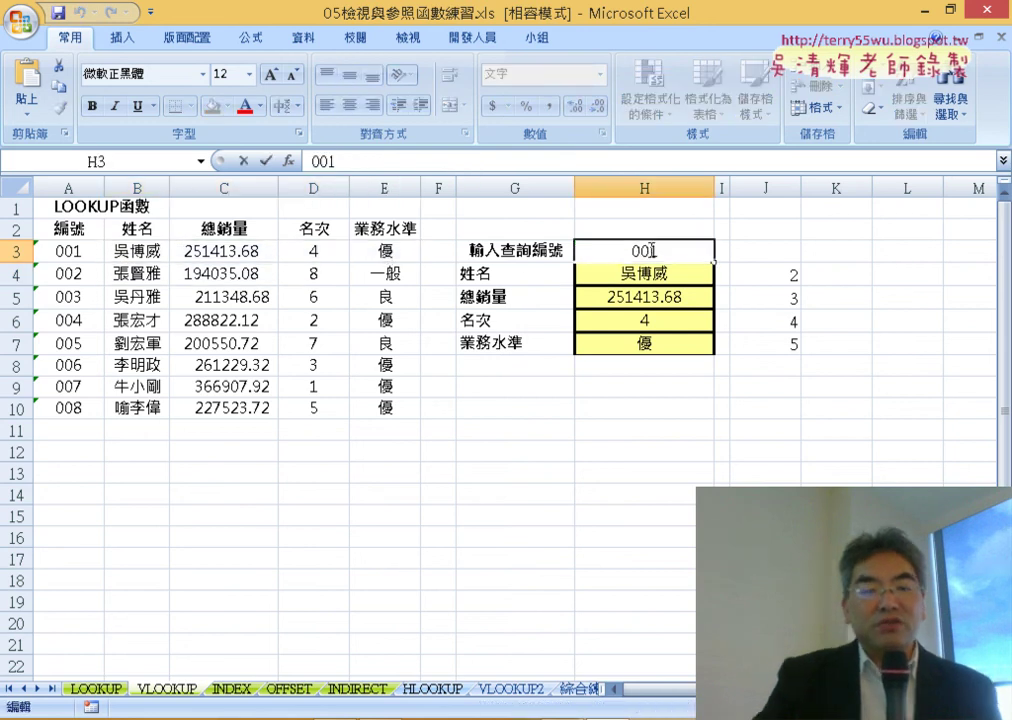
left_click_drag(648, 250, 679, 249)
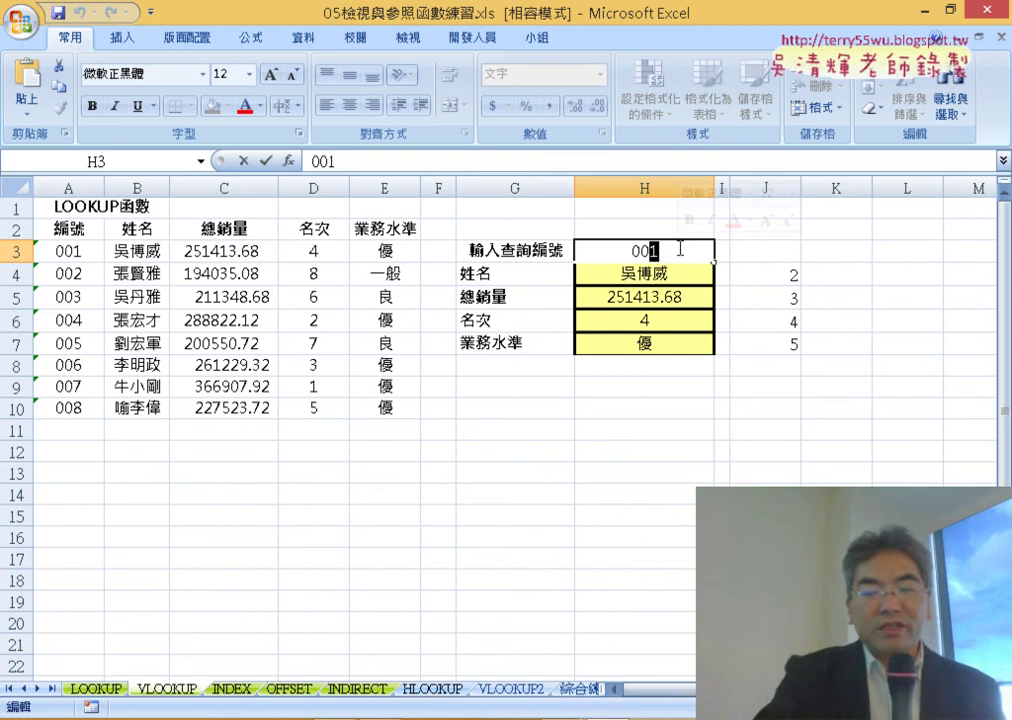
Enter 009 as the lookup ID in H3, then check the formulas in J4 and H4.
type("9")
key("Return")
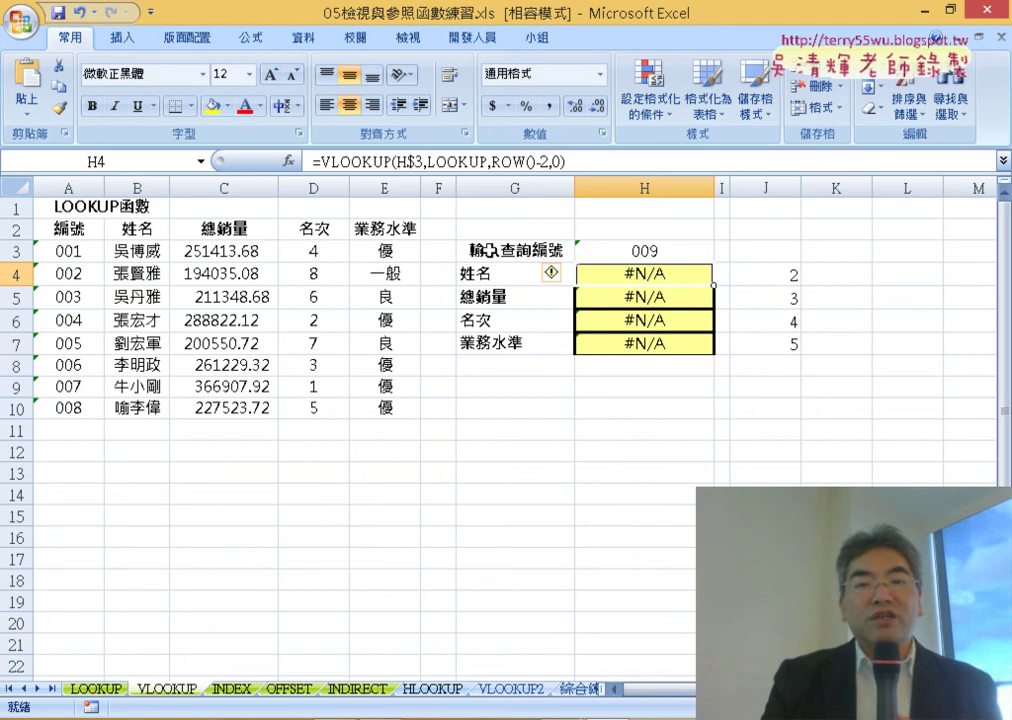
left_click(745, 277)
left_click(678, 281)
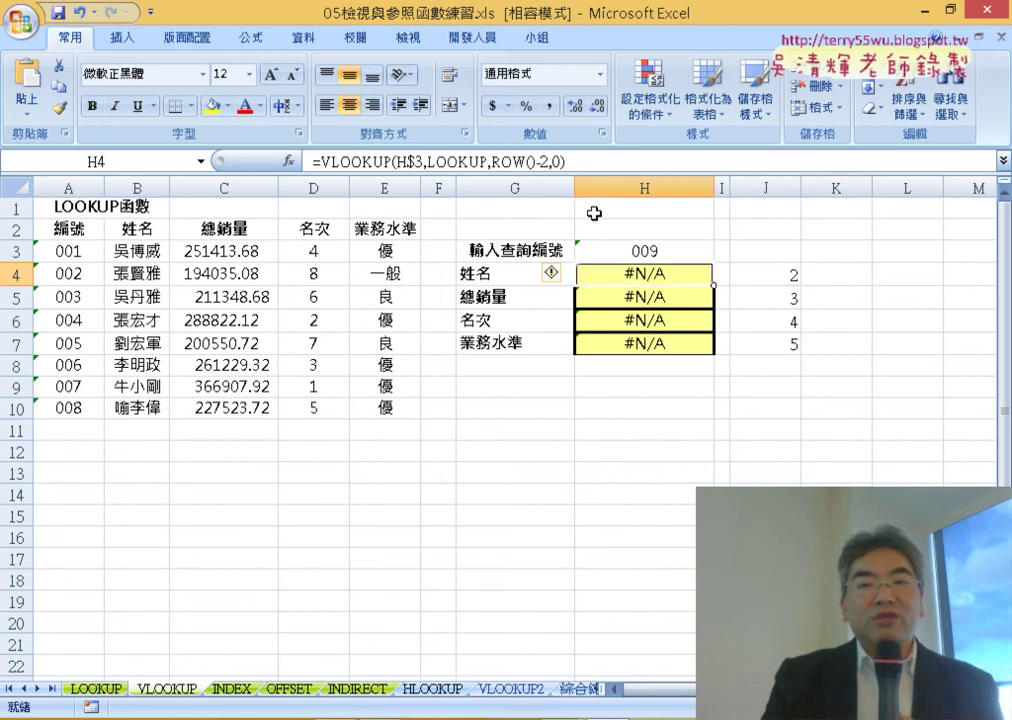
Change H4's VLOOKUP match type from 0 to 1 and fill it down to H7.
double_click(557, 161)
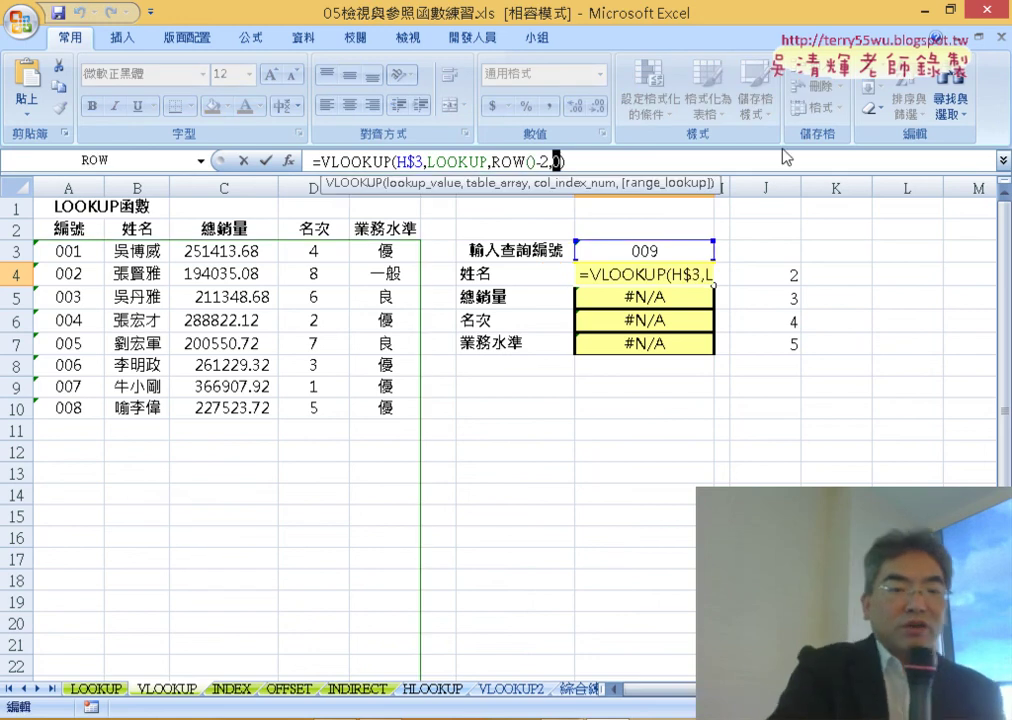
type("1")
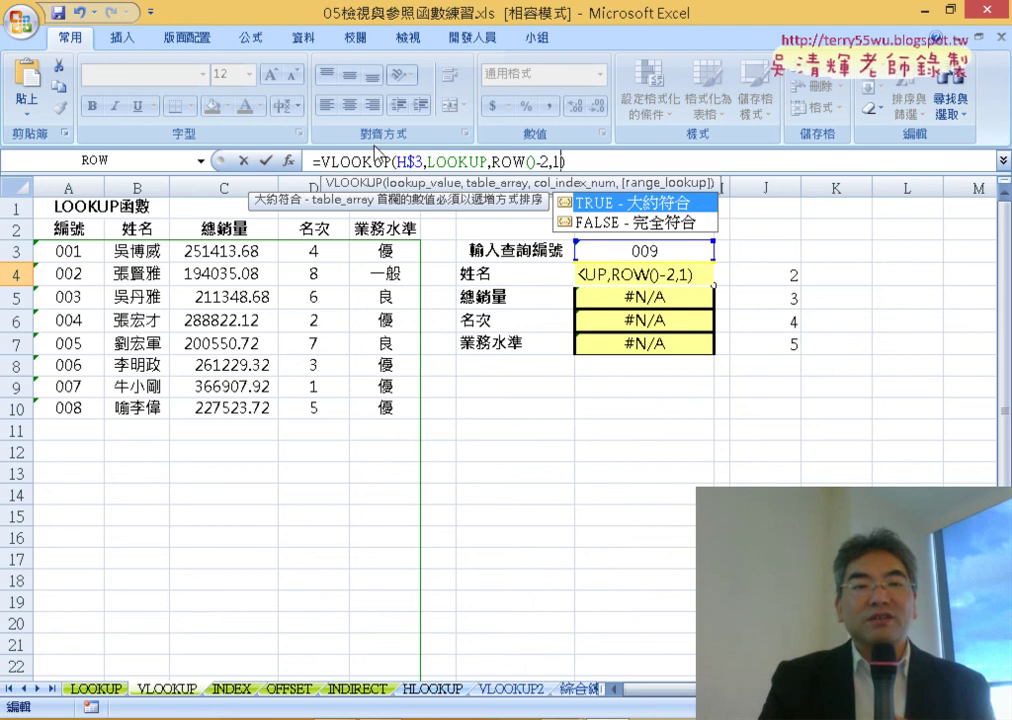
left_click(274, 161)
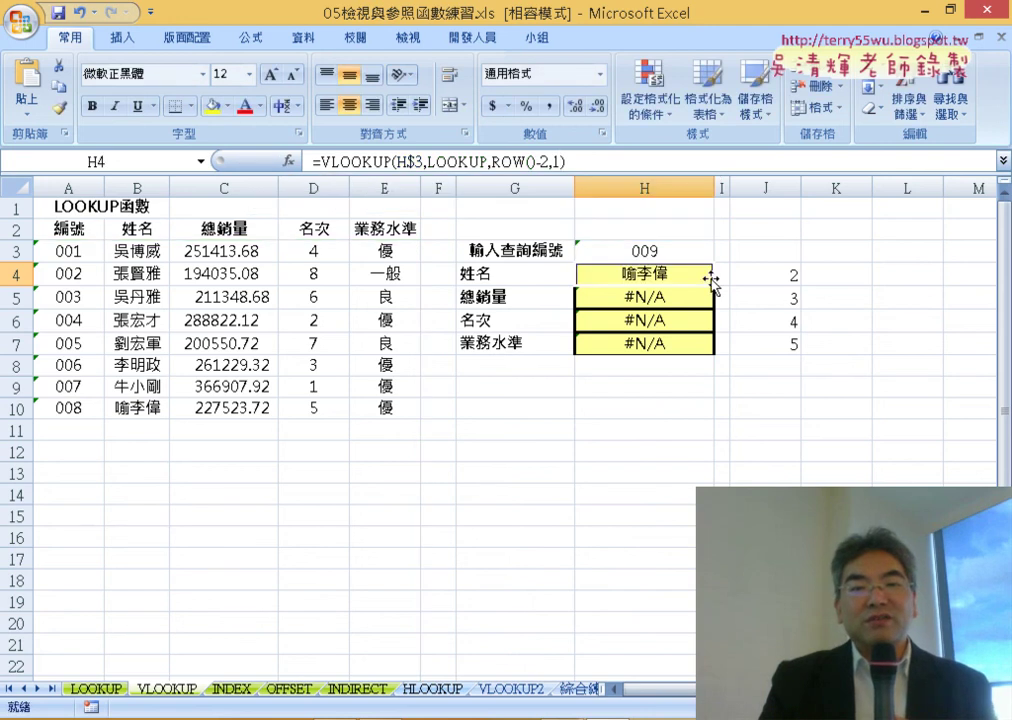
left_click_drag(712, 283, 712, 348)
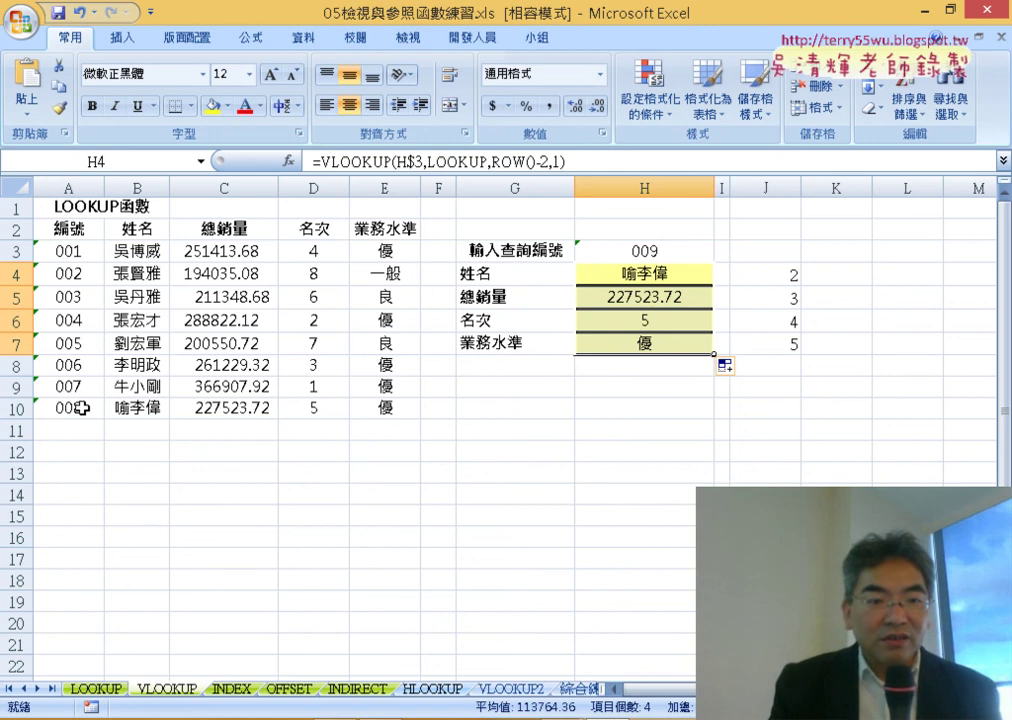
Compare the results with the last record in row 10, then reselect H4's formula.
mouse_move(108, 408)
left_mouse_down()
mouse_move(390, 420)
mouse_move(402, 410)
left_mouse_up()
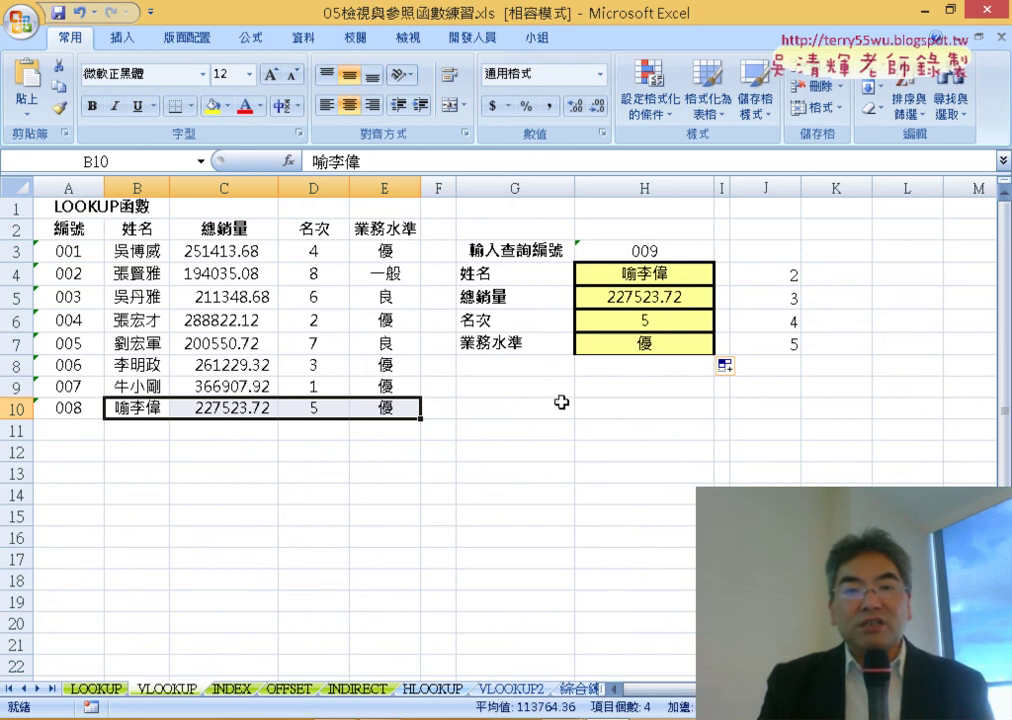
left_click(672, 276)
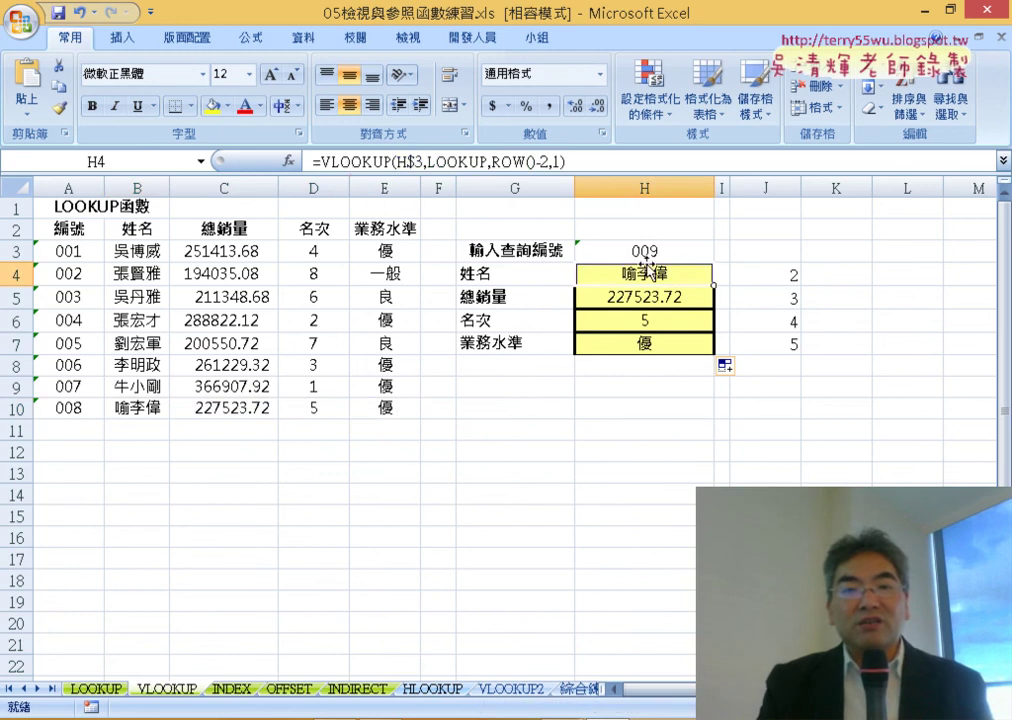
left_click(350, 165)
Show H4's VLOOKUP in the Function Arguments dialog, positioned below the data table.
left_click(292, 160)
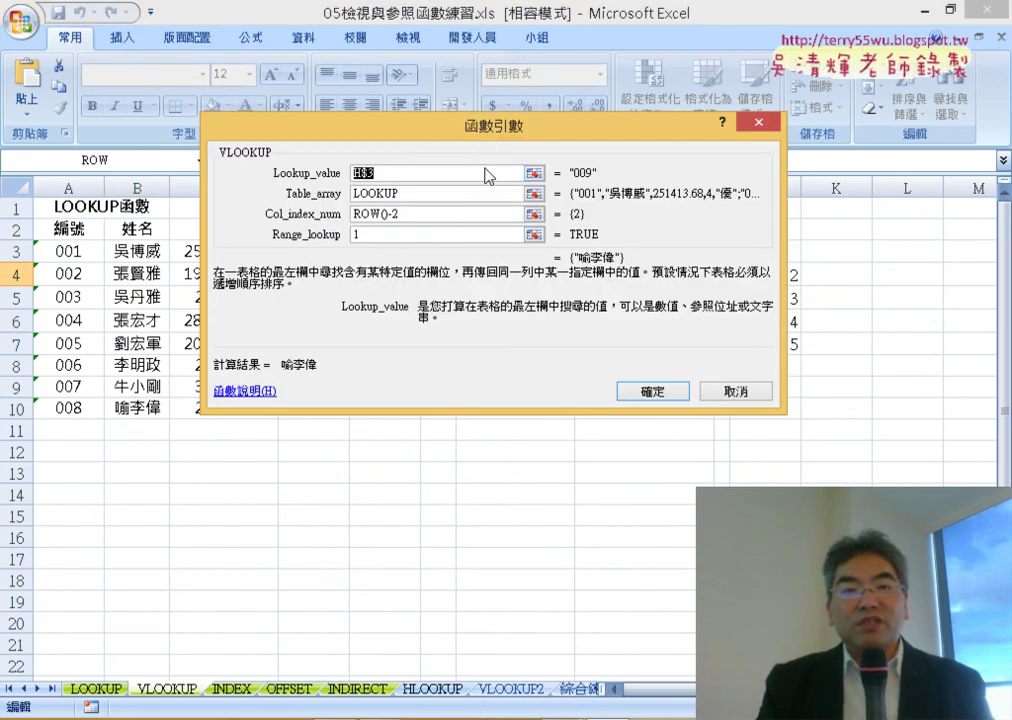
left_click_drag(483, 146, 513, 373)
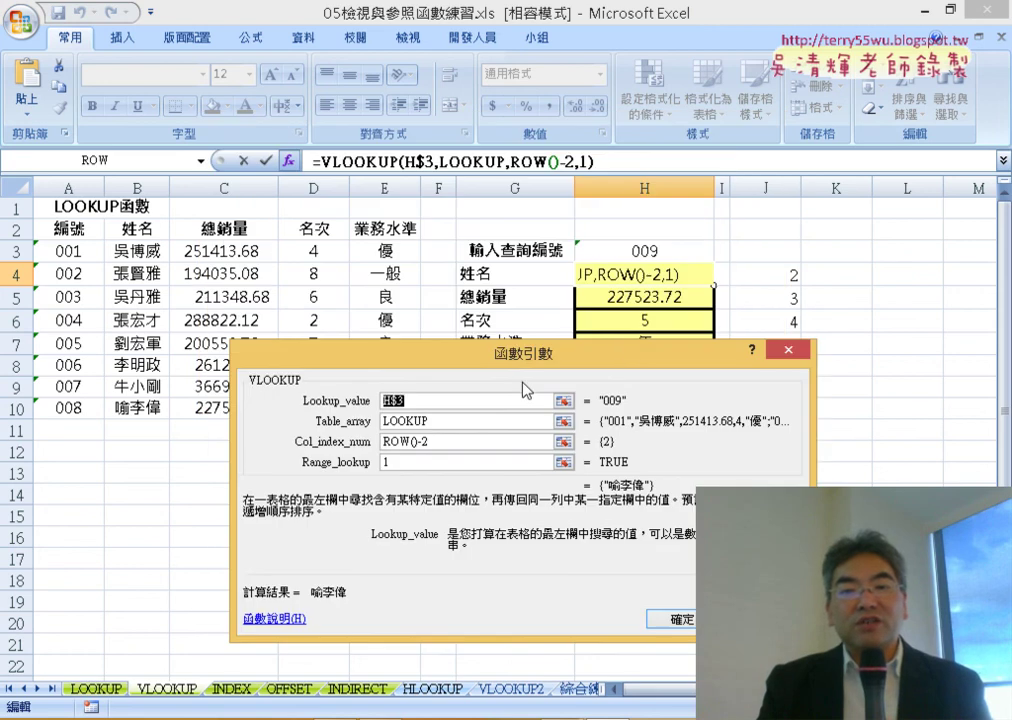
left_click_drag(622, 369, 630, 400)
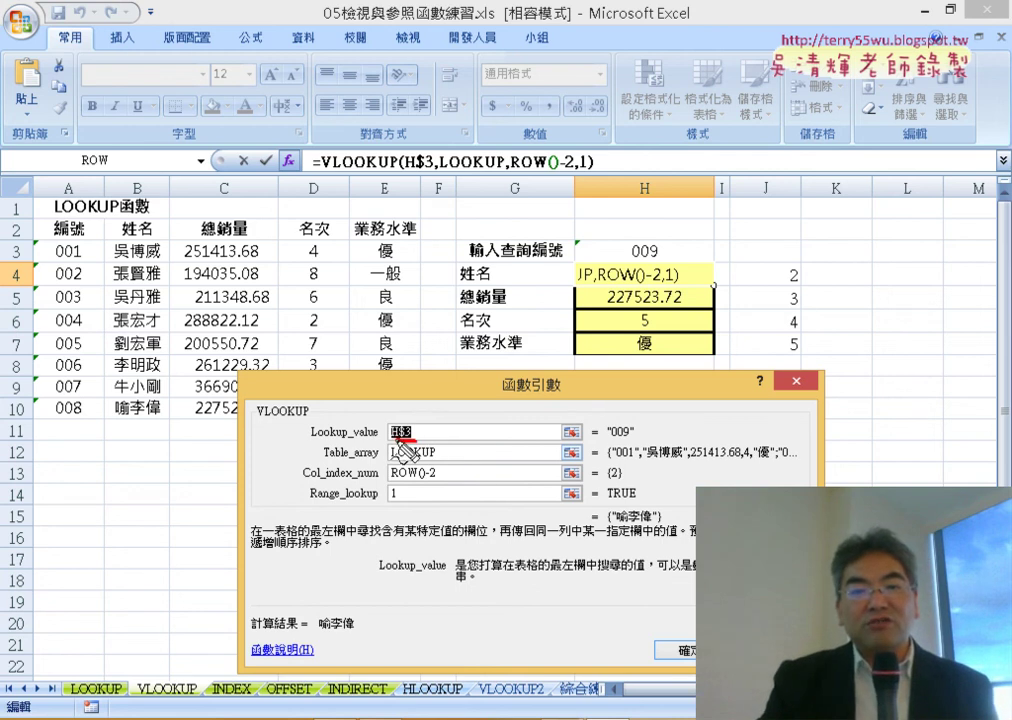
Examine the lookup value, table and column index arguments, then dismiss the dialog.
left_click_drag(626, 242, 660, 241)
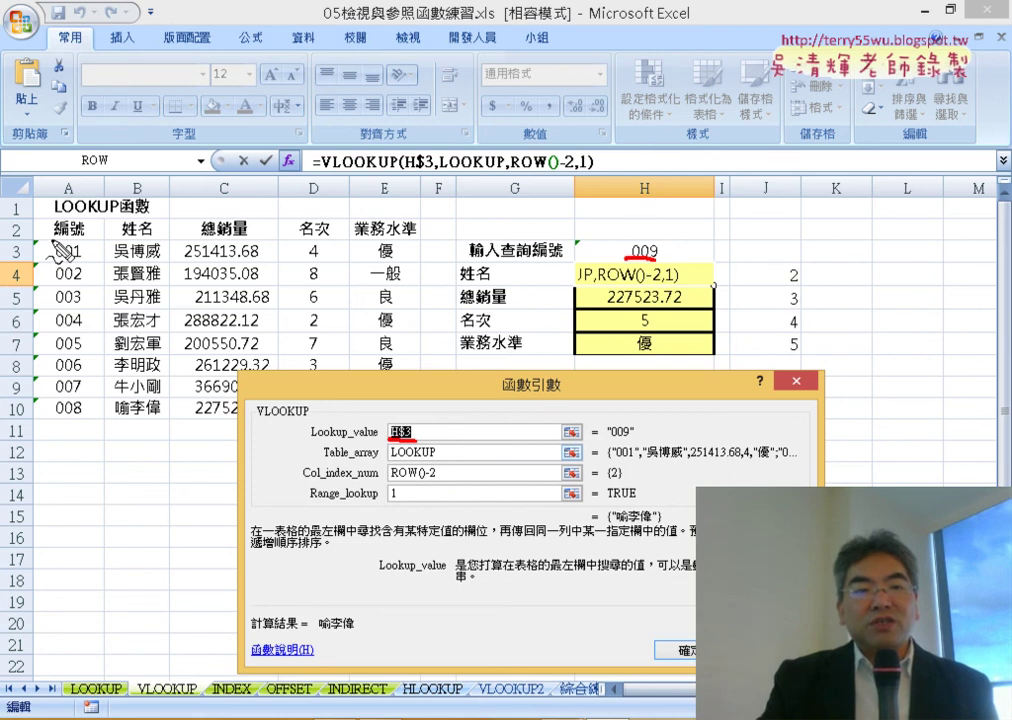
left_click_drag(40, 240, 47, 418)
mouse_move(40, 228)
left_mouse_down()
mouse_move(295, 234)
mouse_move(64, 437)
left_mouse_up()
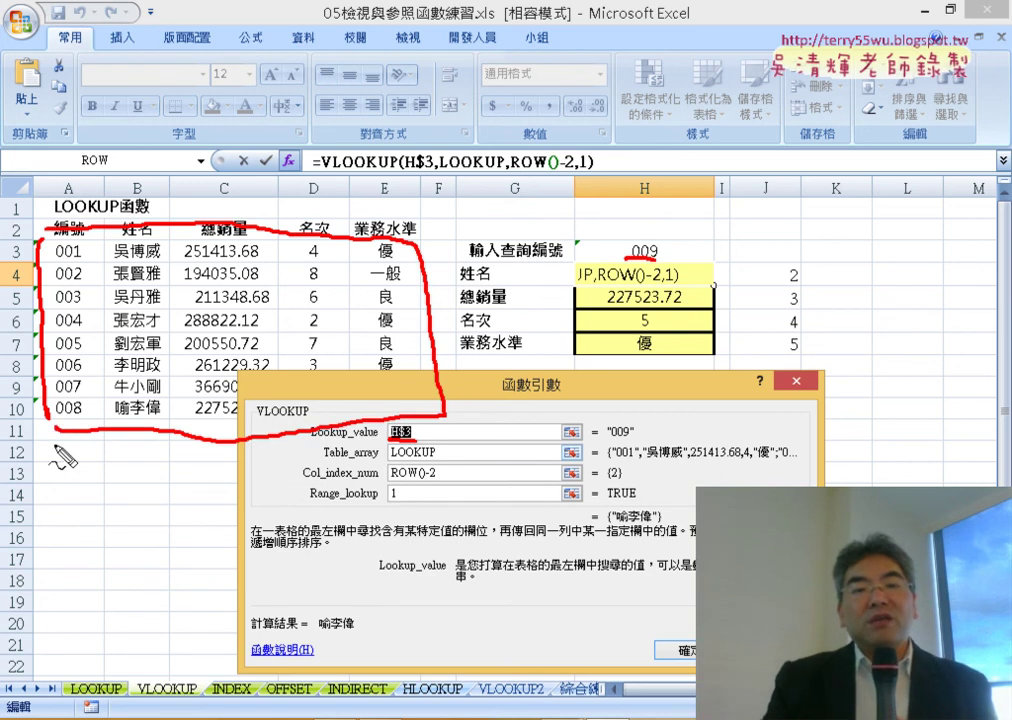
left_click_drag(396, 483, 436, 485)
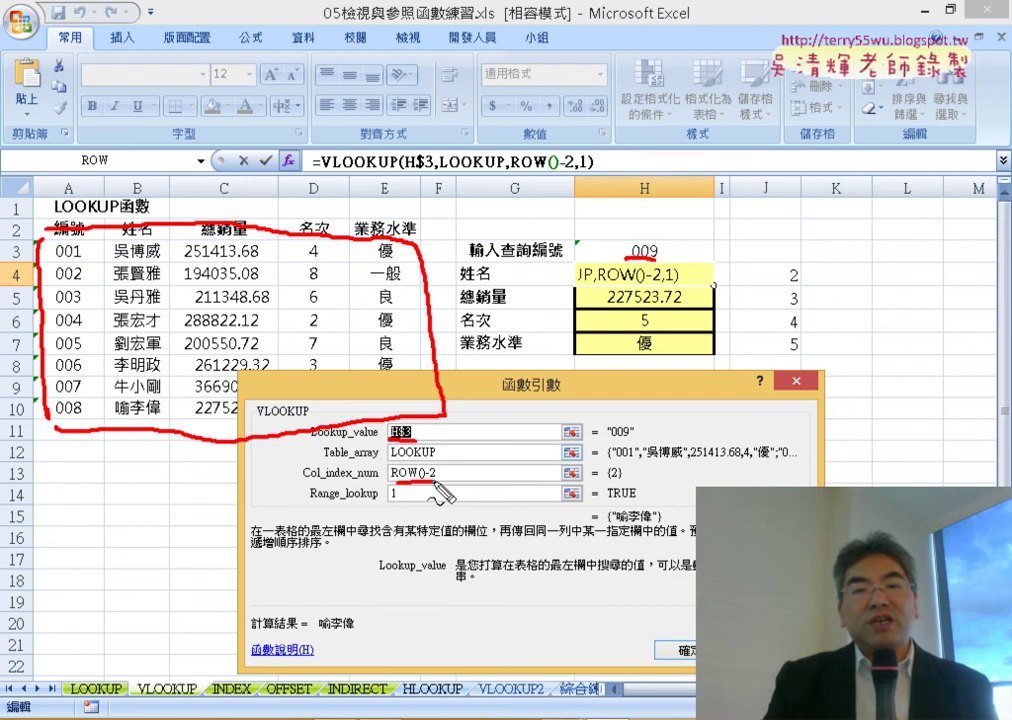
mouse_move(699, 288)
left_mouse_down()
mouse_move(715, 294)
mouse_move(714, 330)
mouse_move(733, 314)
left_mouse_up()
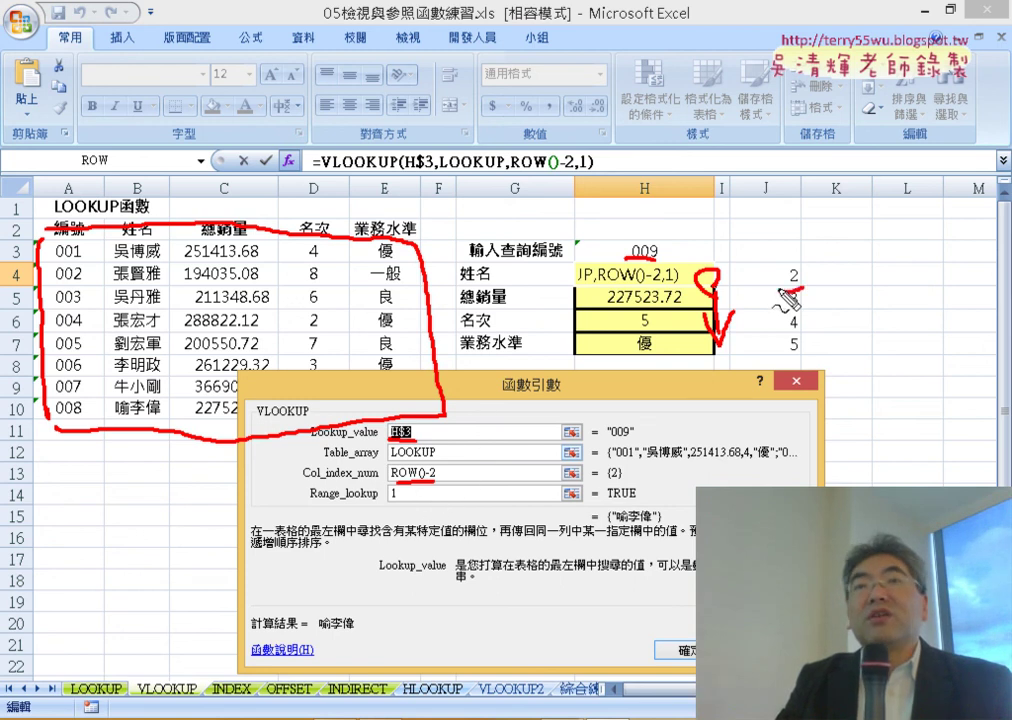
left_click_drag(790, 263, 812, 290)
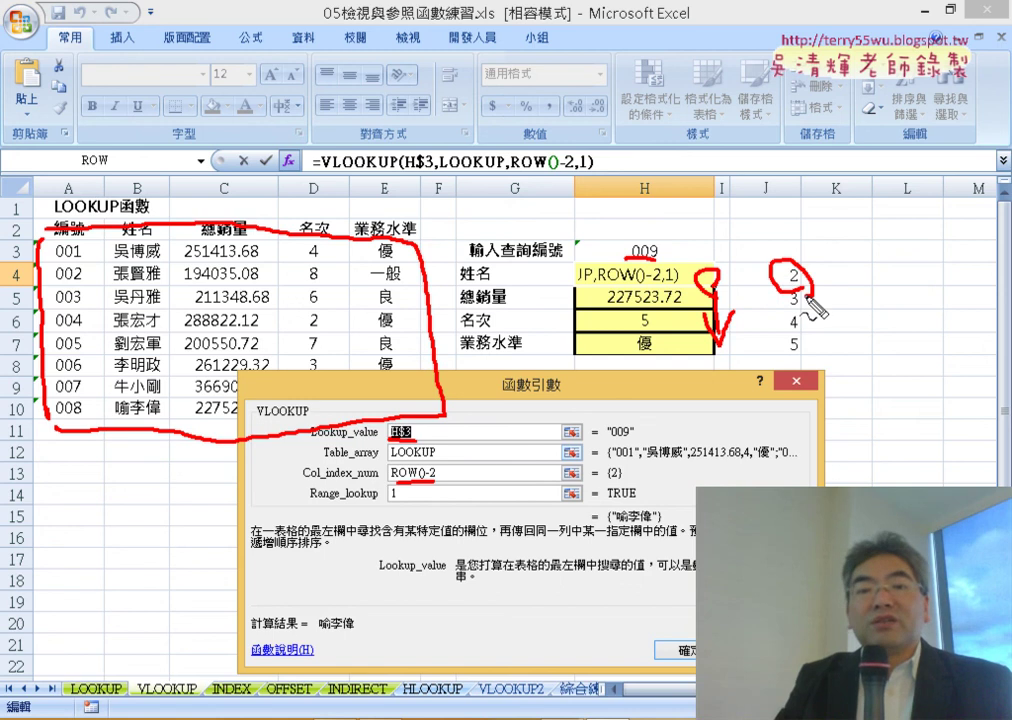
mouse_move(452, 484)
left_mouse_down()
mouse_move(746, 302)
mouse_move(765, 272)
left_mouse_up()
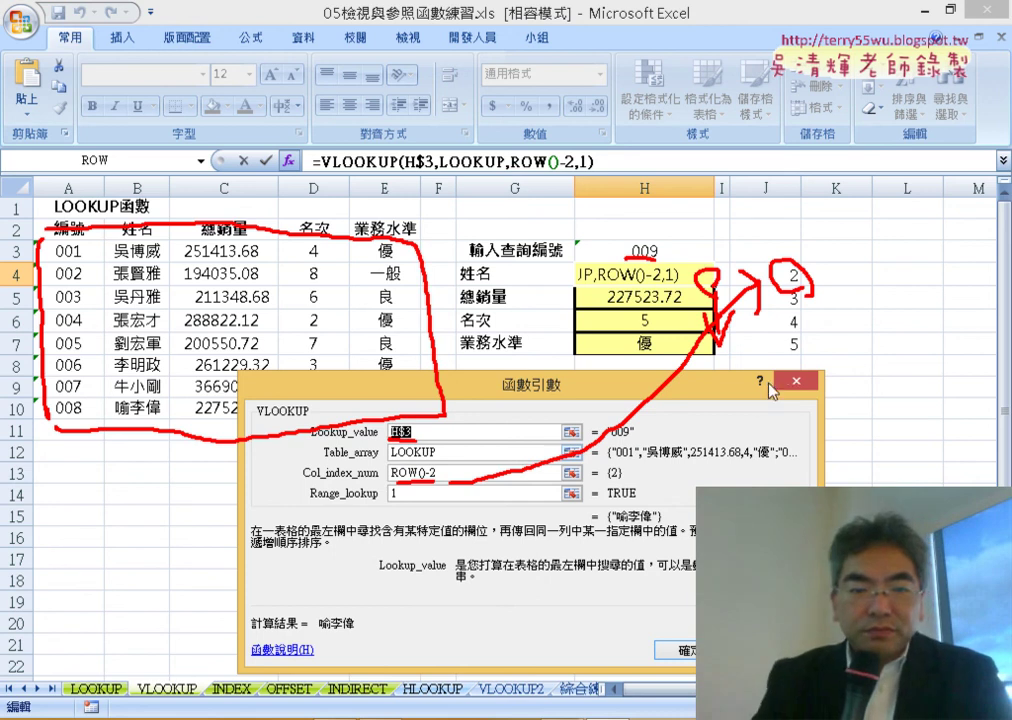
key("Escape")
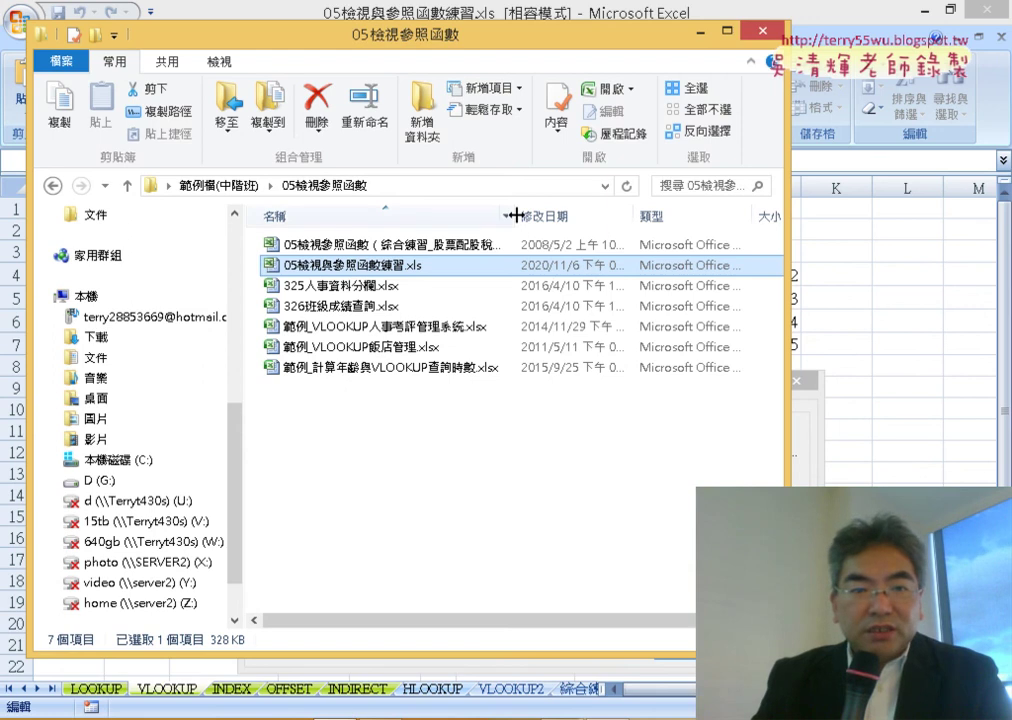
Widen the name column and open 範例_計算年齡與VLOOKUP查詢時數.xlsx from the 05檢視參照函數 folder.
left_click_drag(516, 214, 583, 211)
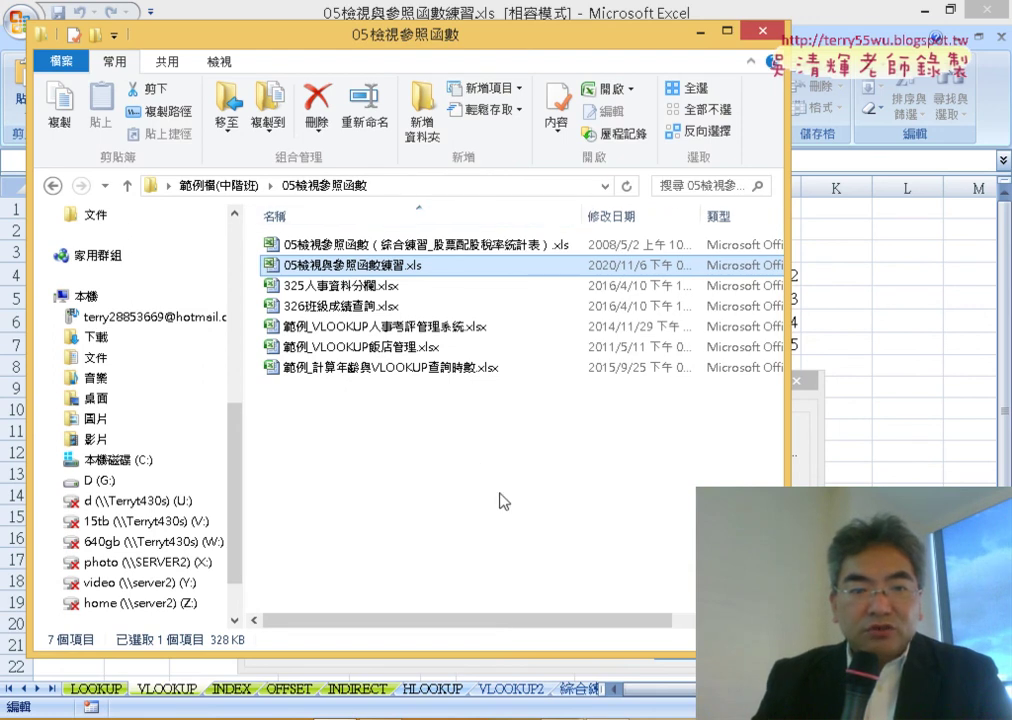
left_click(382, 370)
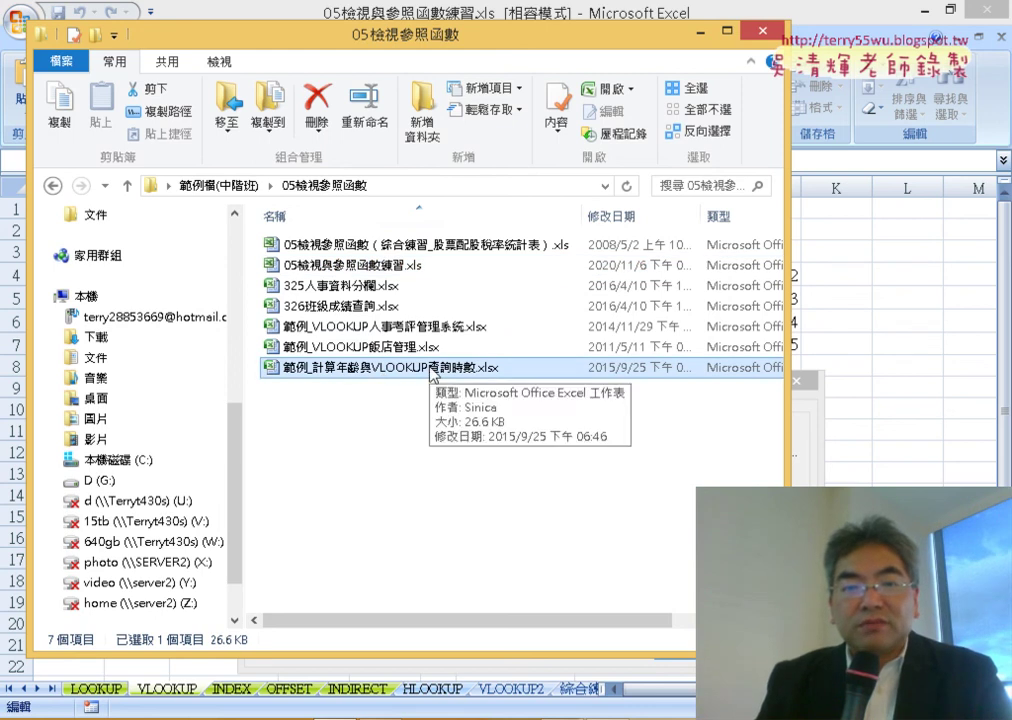
key("alt+F4")
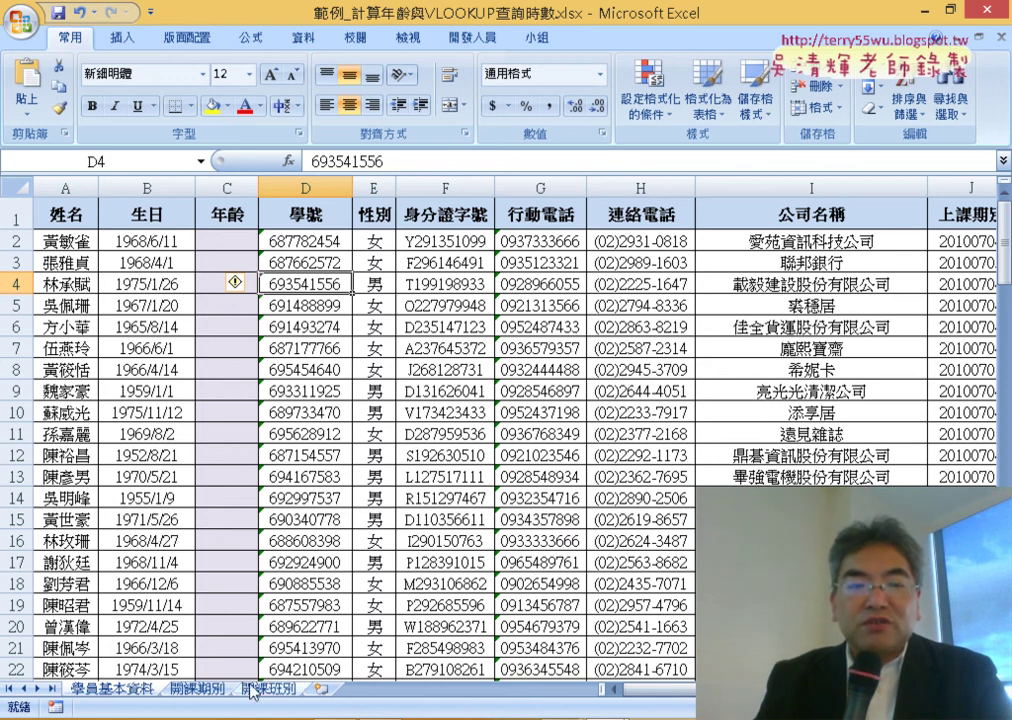
Browse the 學員基本資料 and 開課班別 sheets, settling on 開課期別 at start date C2.
left_click(188, 689)
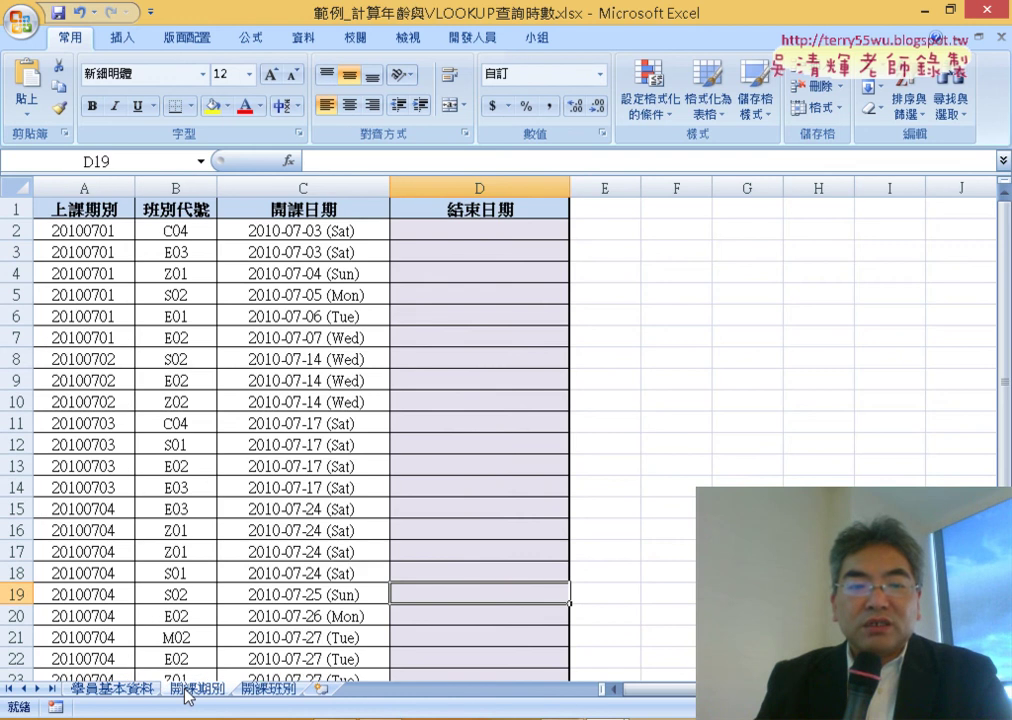
left_click(118, 689)
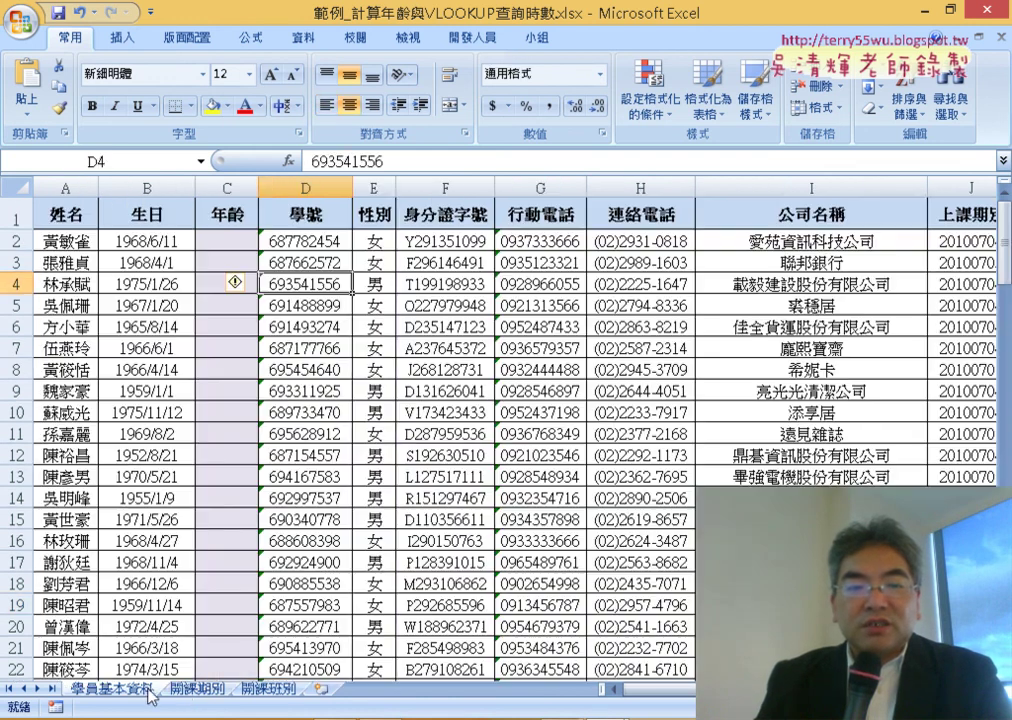
left_click(195, 689)
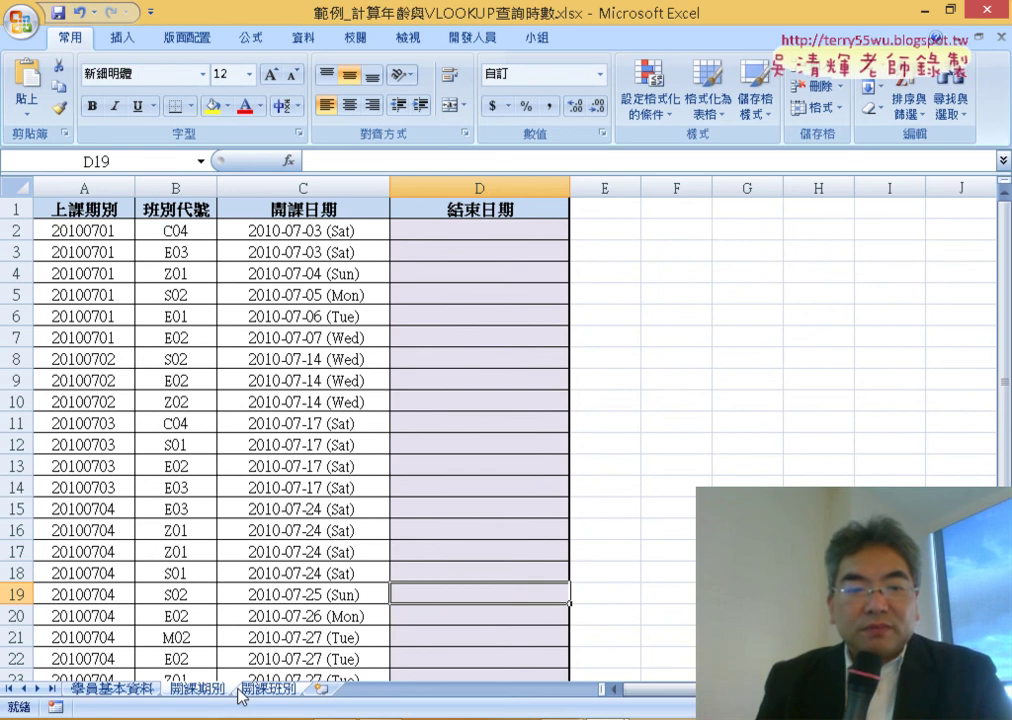
left_click(262, 690)
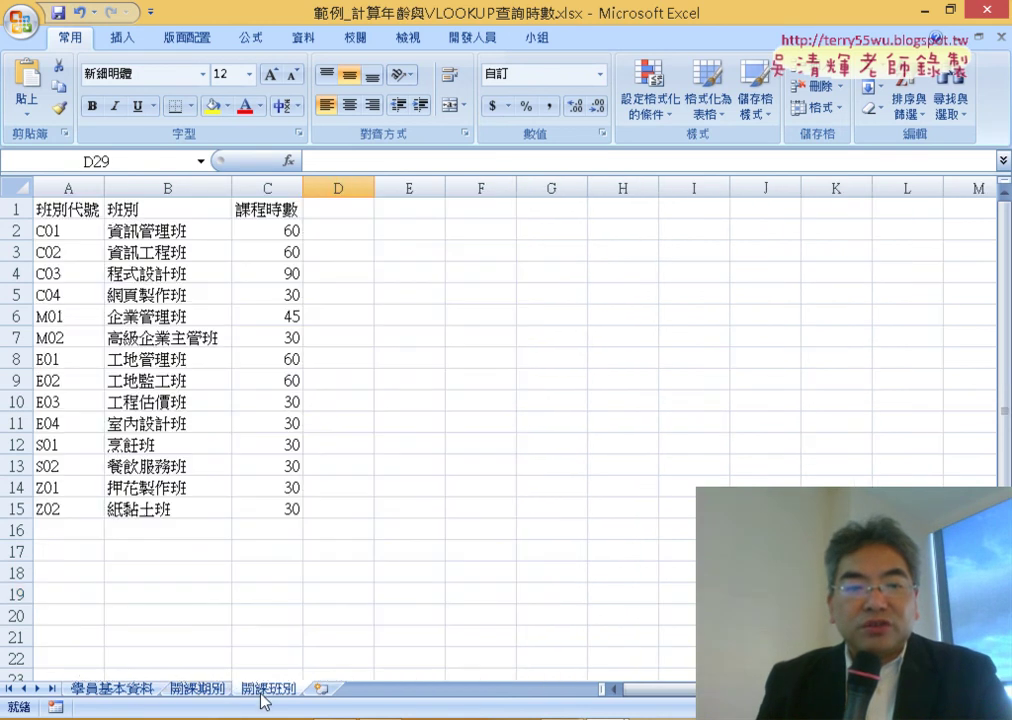
left_click(200, 690)
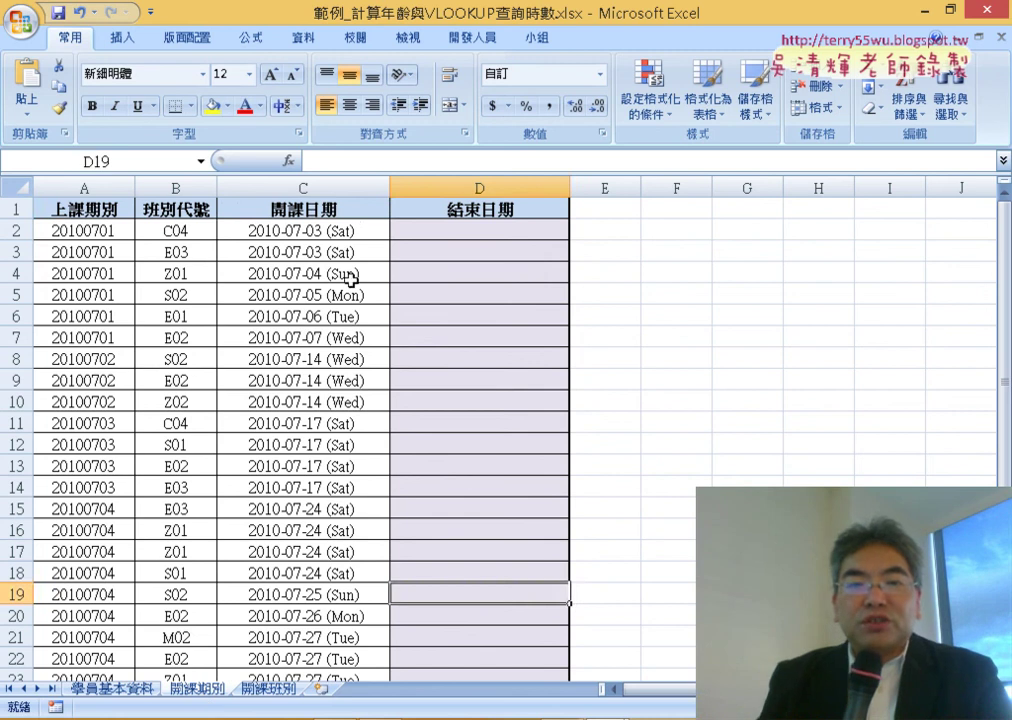
left_click(325, 228)
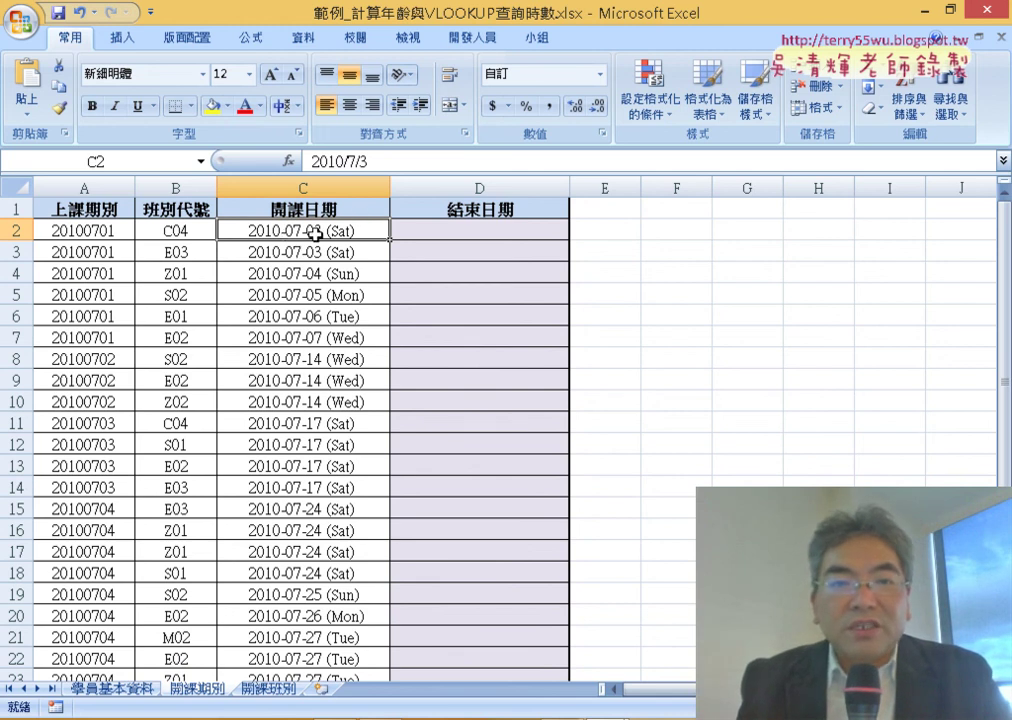
left_click(452, 231)
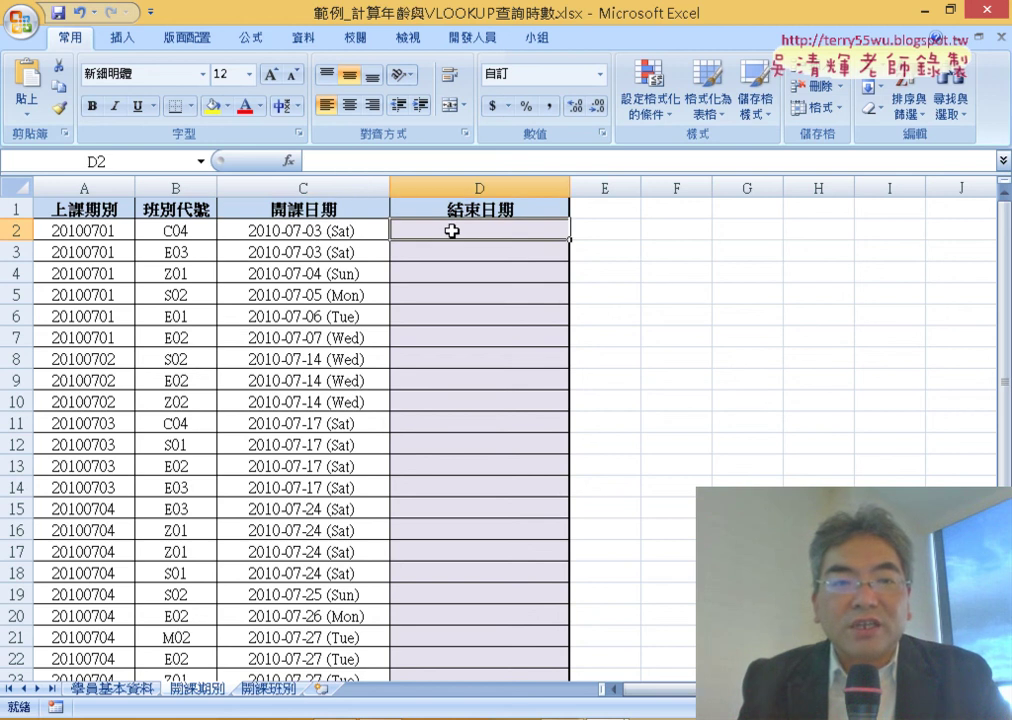
left_click(191, 229)
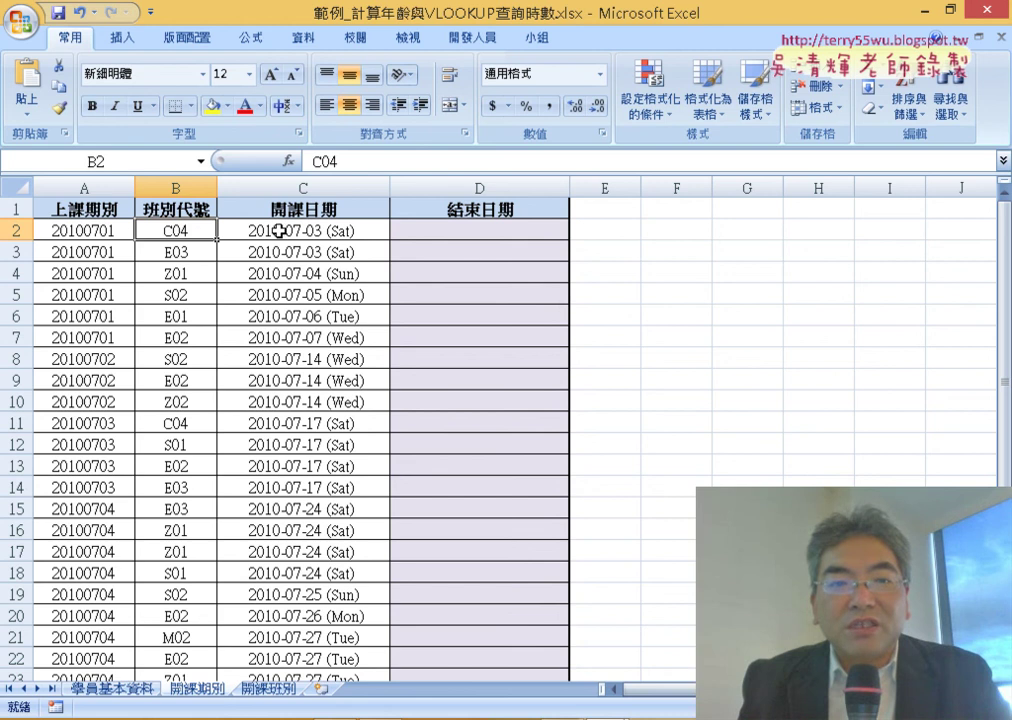
left_click(268, 689)
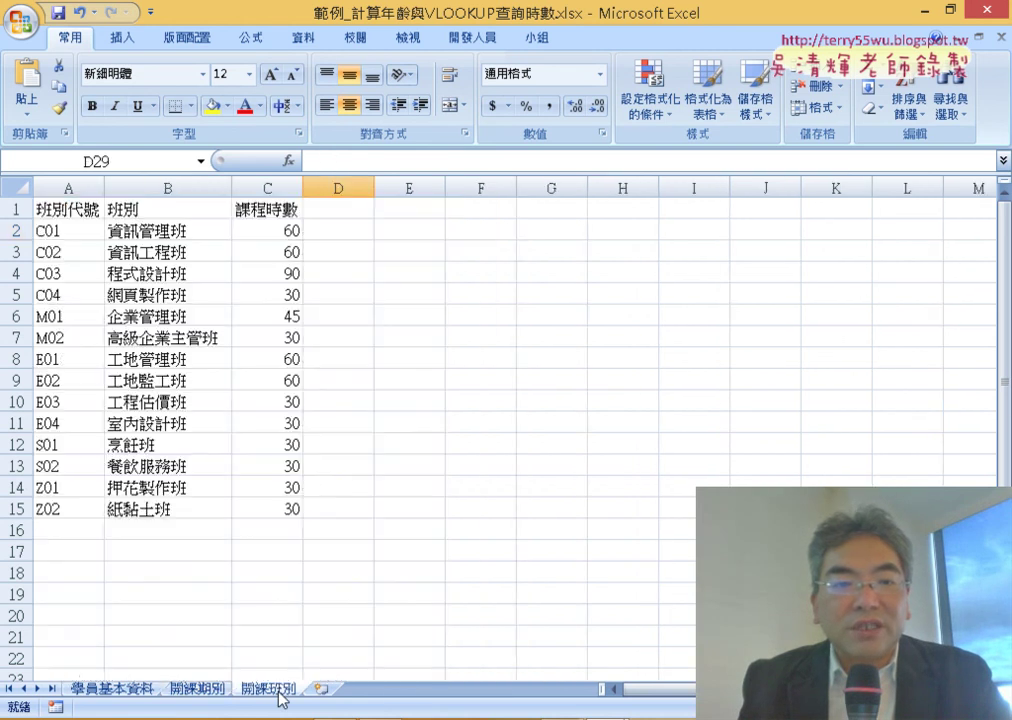
left_click_drag(90, 294, 199, 300)
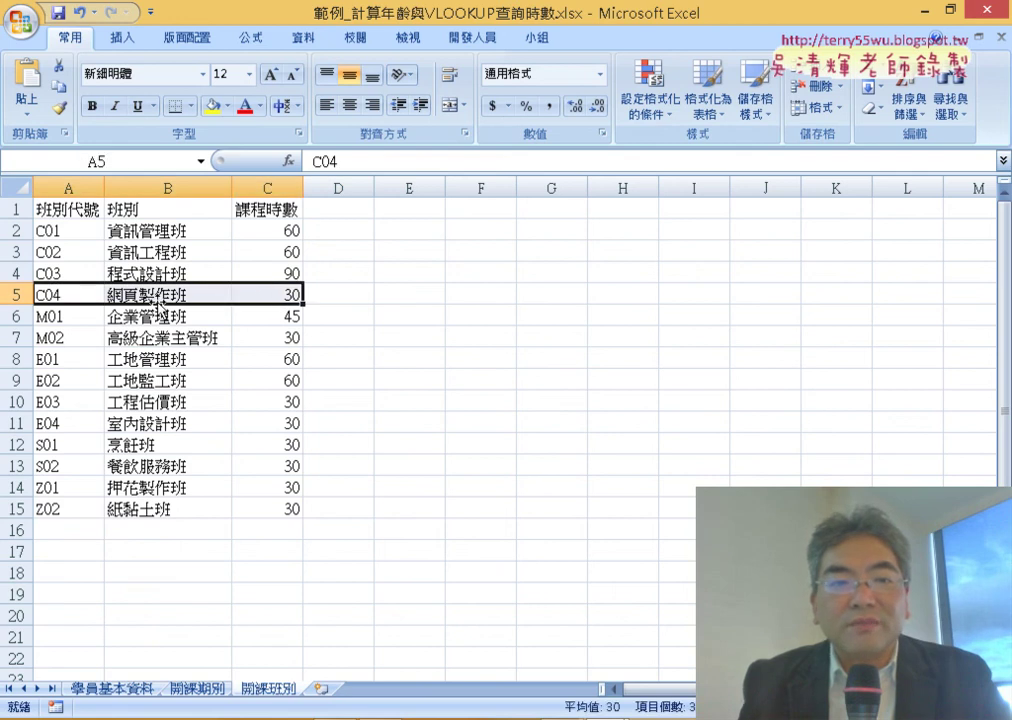
left_click(281, 294)
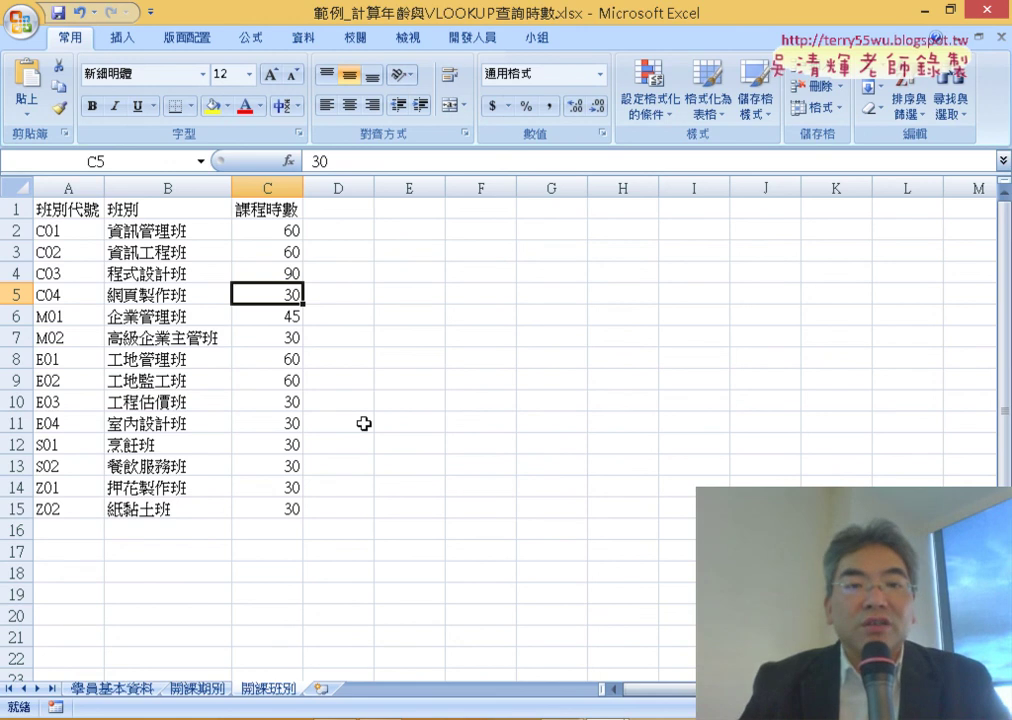
left_click(196, 689)
left_click(311, 231)
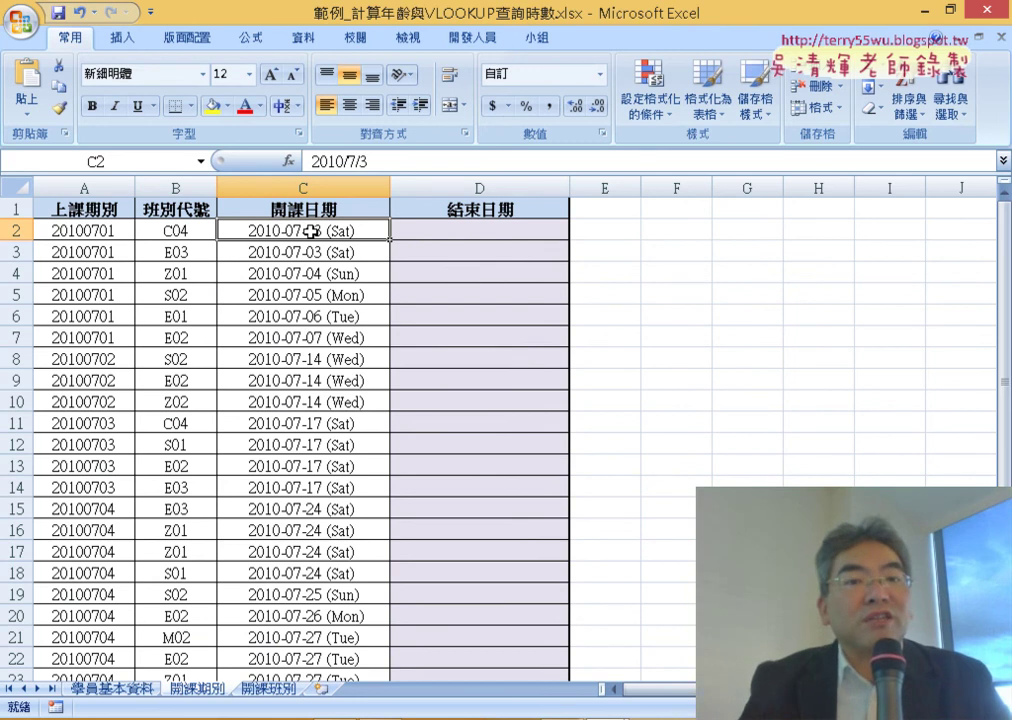
left_click(456, 232)
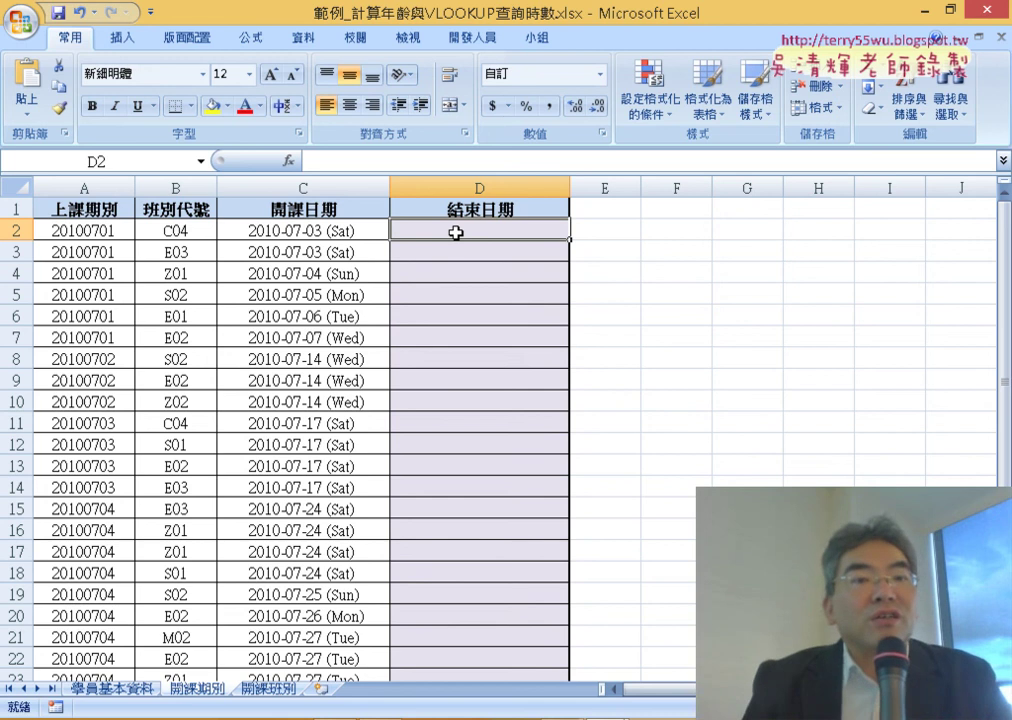
left_click(177, 228)
left_click(267, 689)
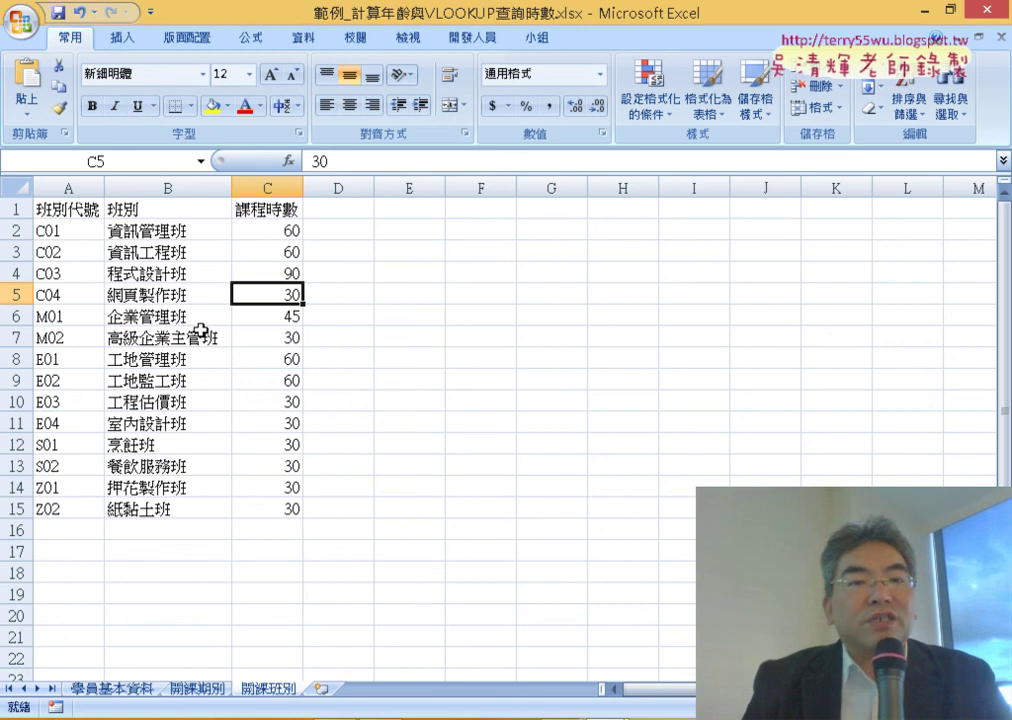
left_click_drag(52, 296, 120, 294)
left_click(294, 296)
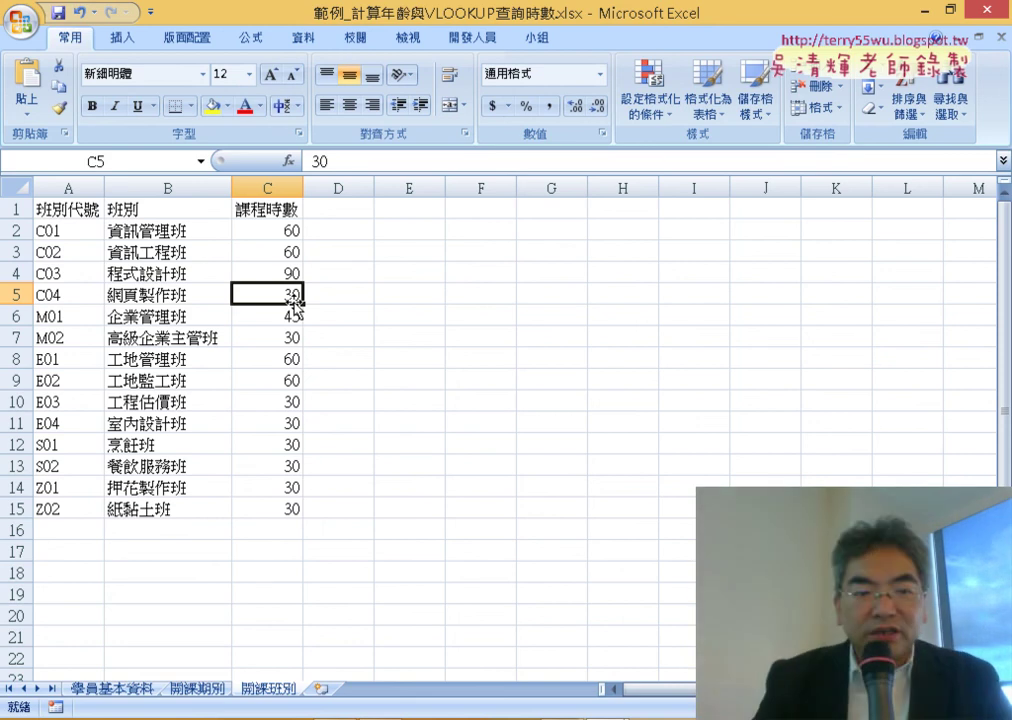
left_click(198, 690)
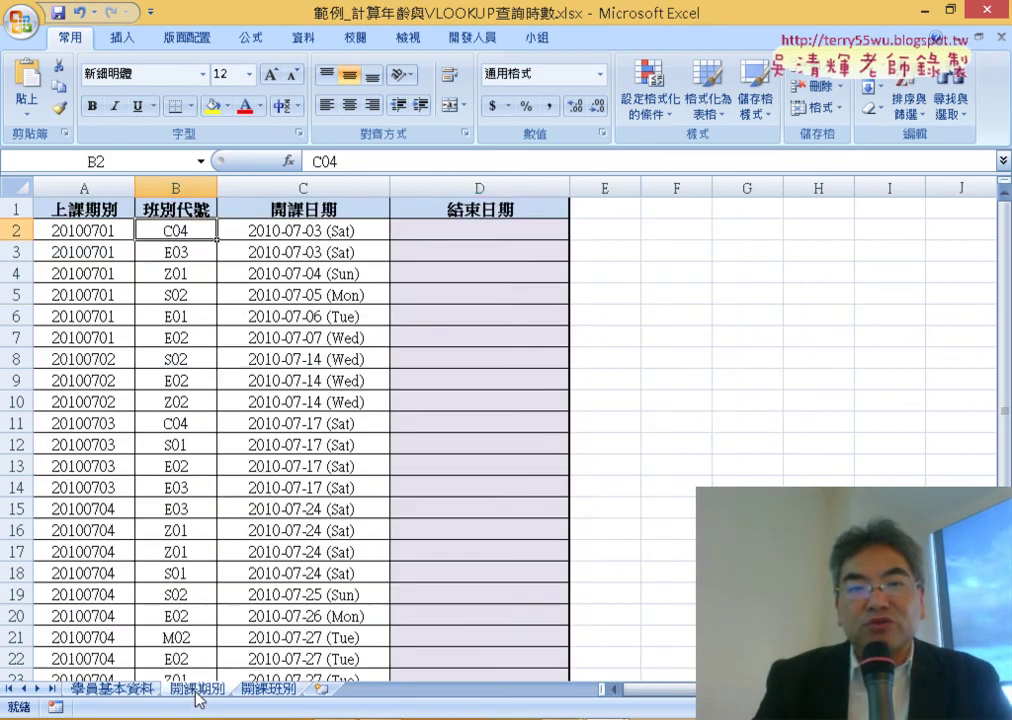
left_click(445, 232)
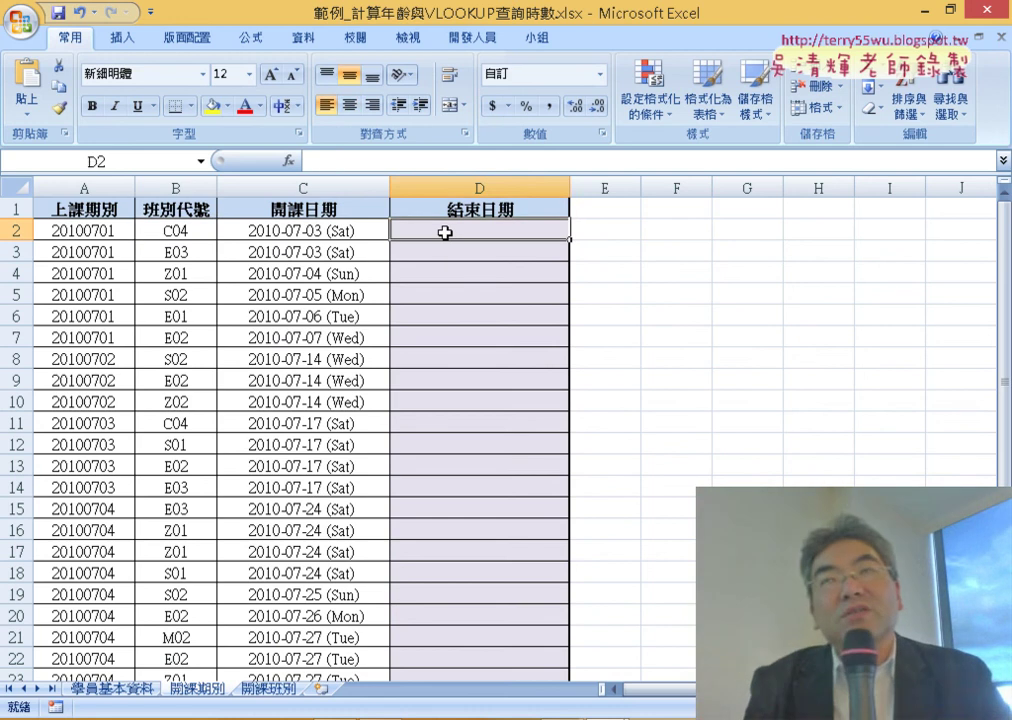
left_click(383, 234)
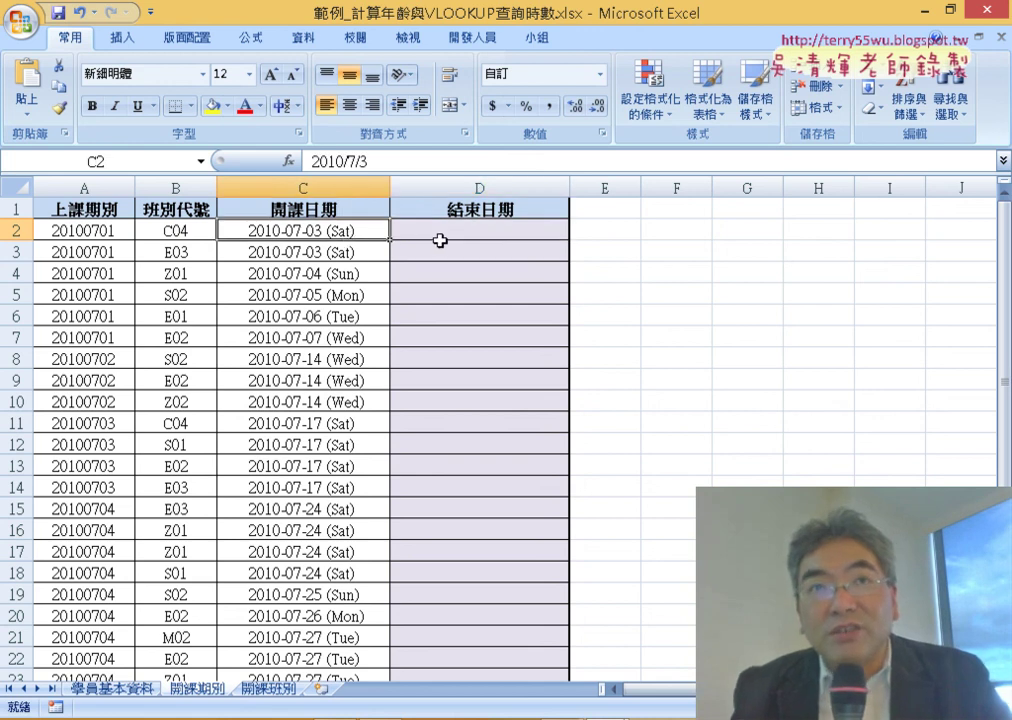
left_click(447, 234)
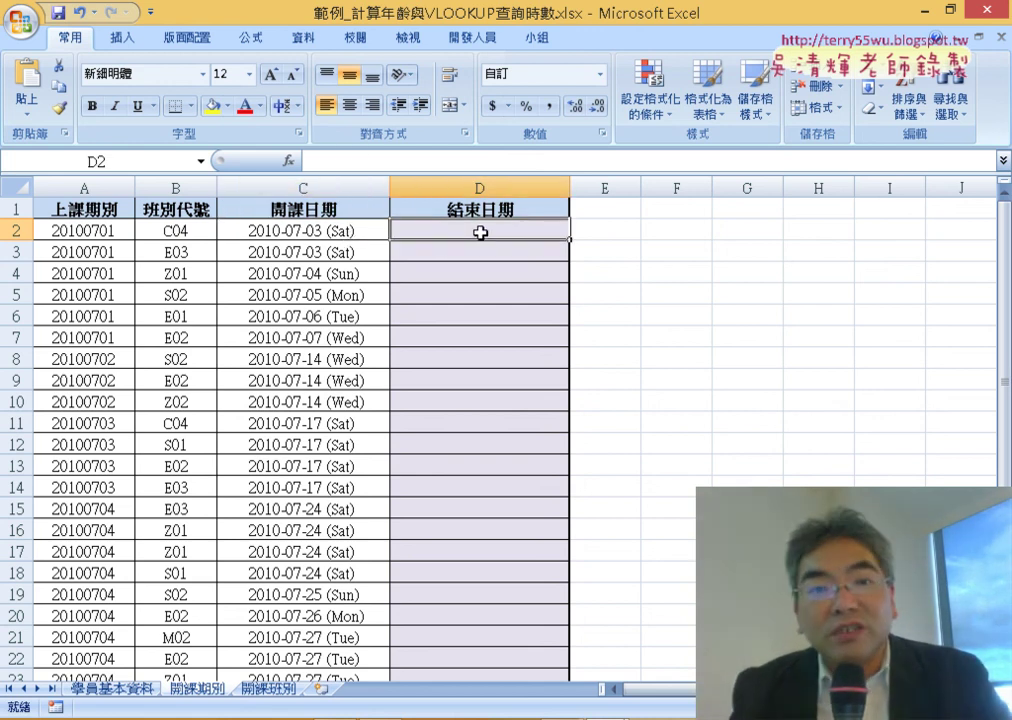
left_click(341, 231)
left_click(474, 229)
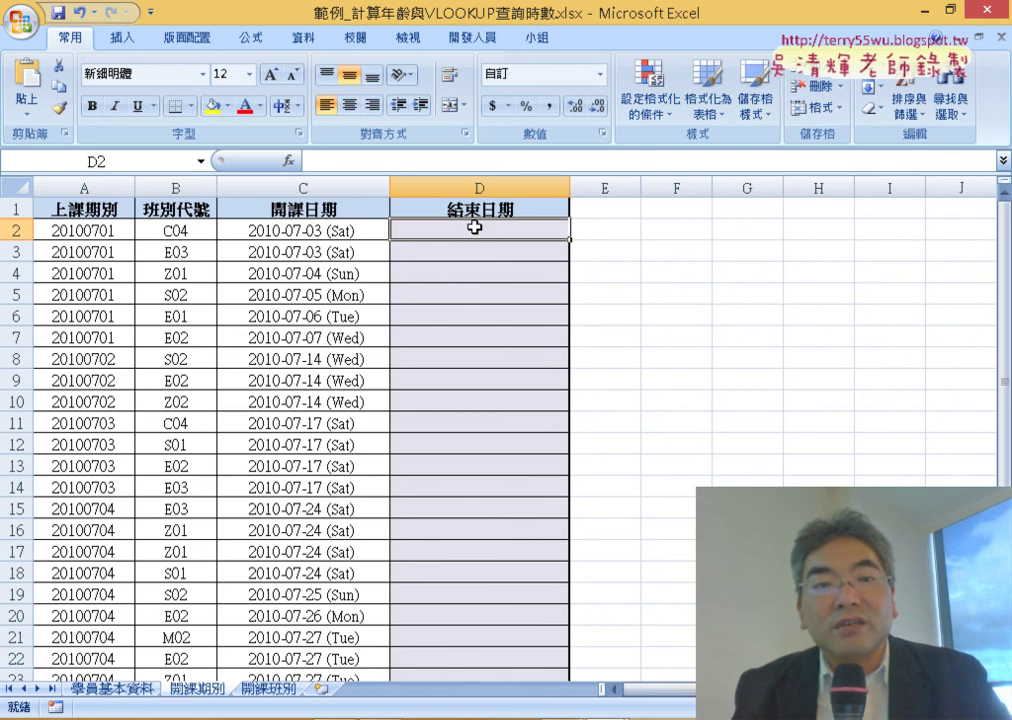
left_click(327, 232)
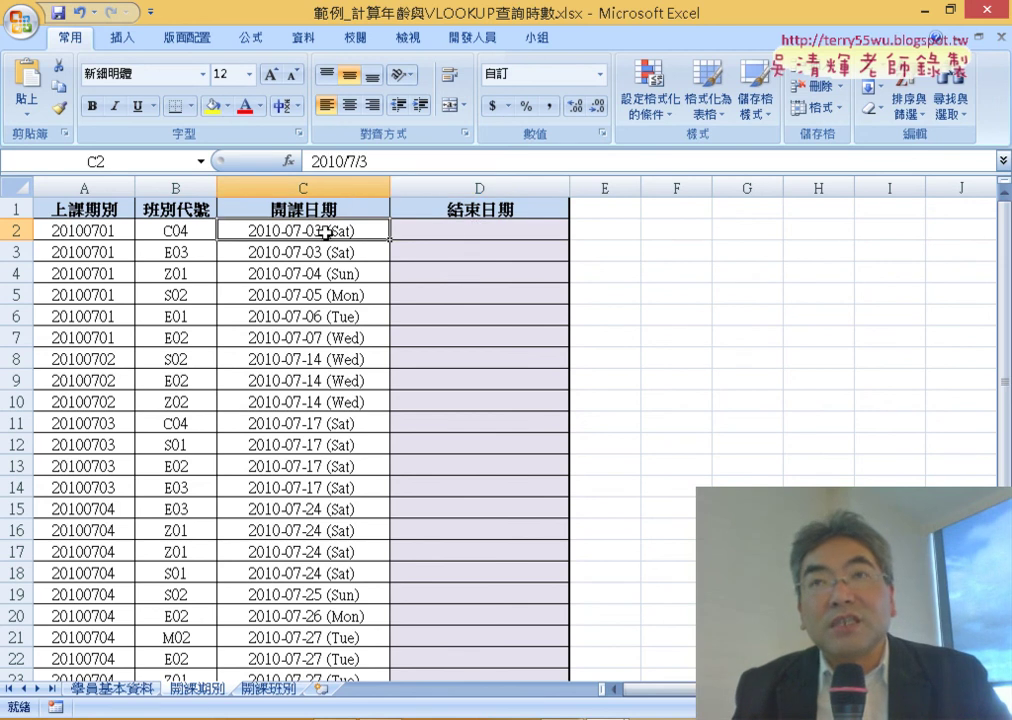
left_click(454, 234)
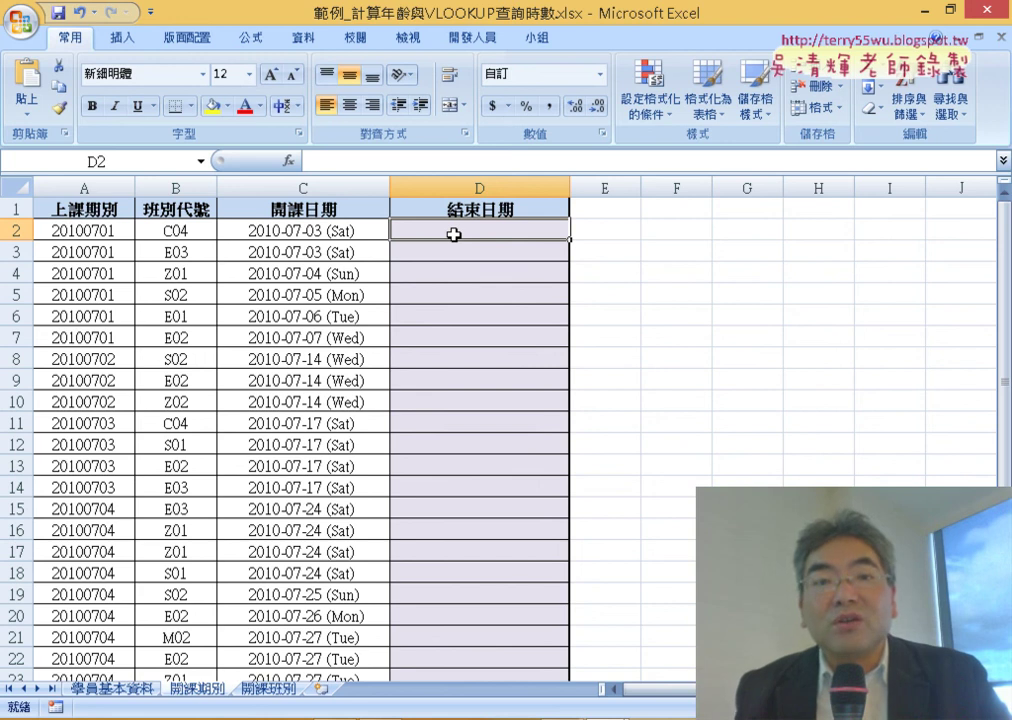